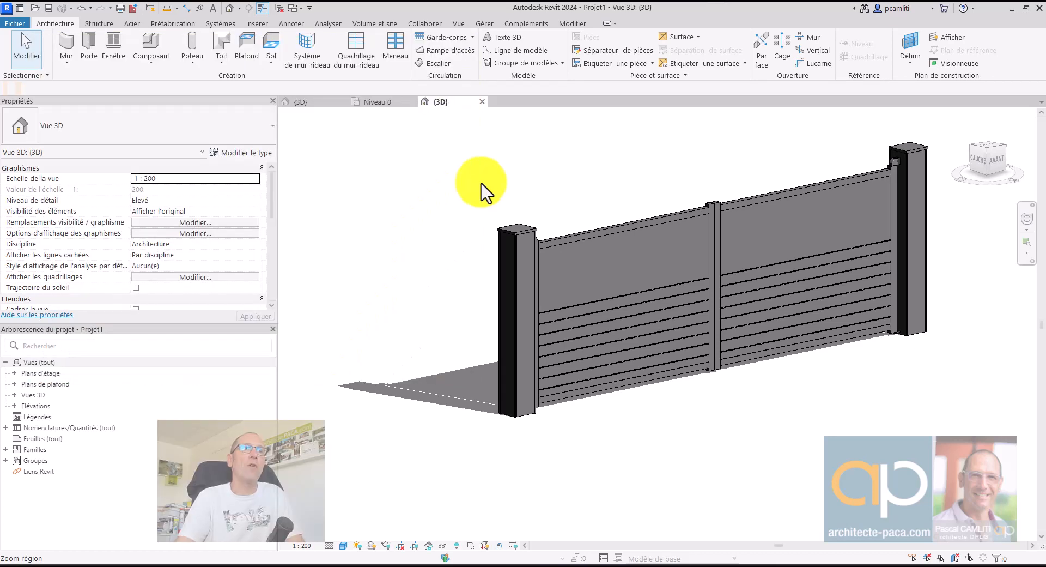
Examine the complete parametric gate from several angles in the project's 3D view
click(514, 194)
shift+middle_drag(515, 195, 573, 181)
click(572, 180)
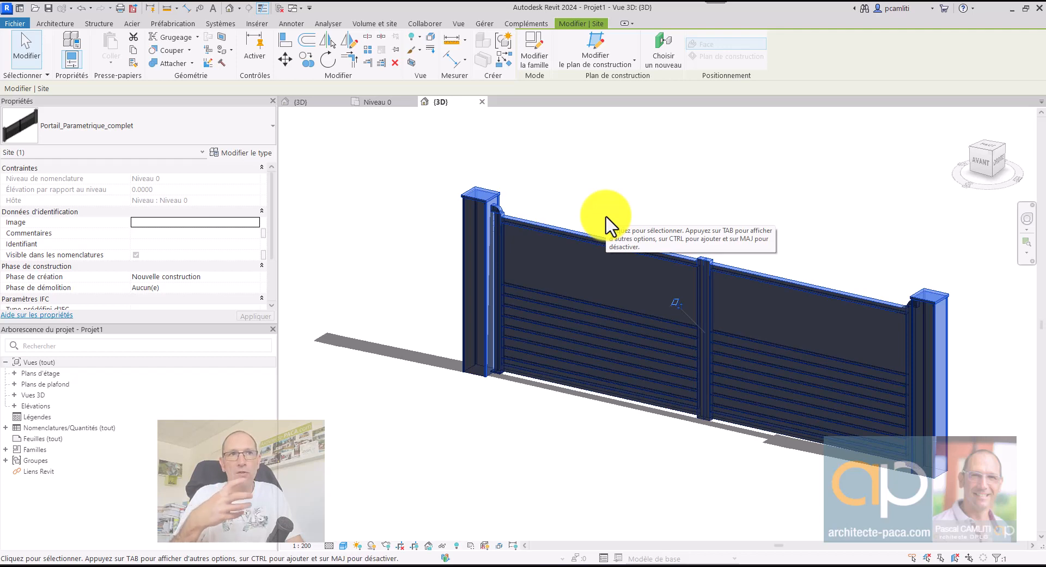
click(599, 194)
shift+middle_drag(597, 204, 597, 241)
click(594, 251)
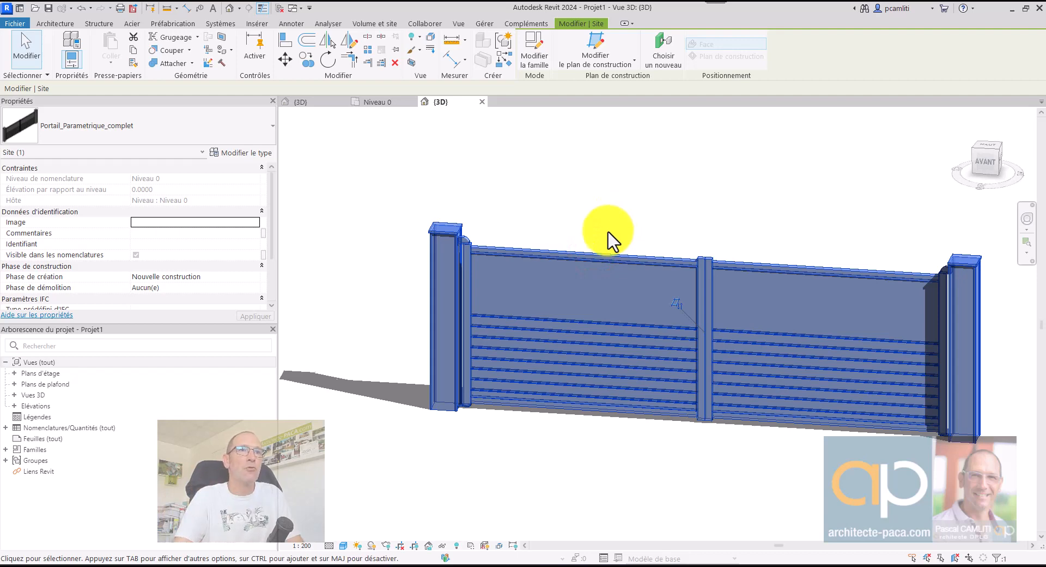
scroll(502, 285, up, 5)
click(480, 185)
shift+middle_drag(612, 197, 724, 210)
click(714, 211)
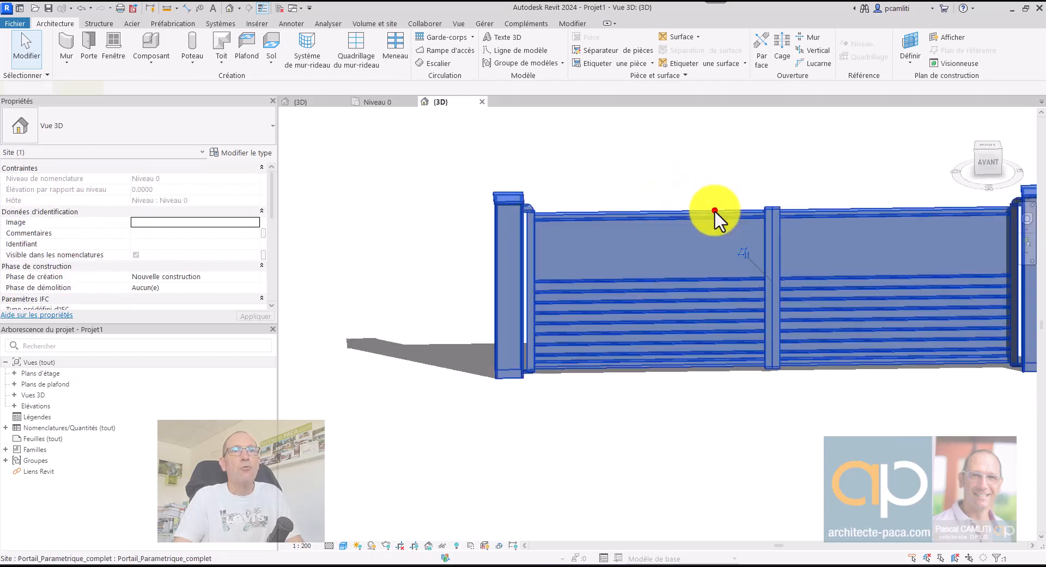
click(709, 175)
Open the Portail_Parametrique_complet gate family in the family editor for inspection in 3D
click(627, 216)
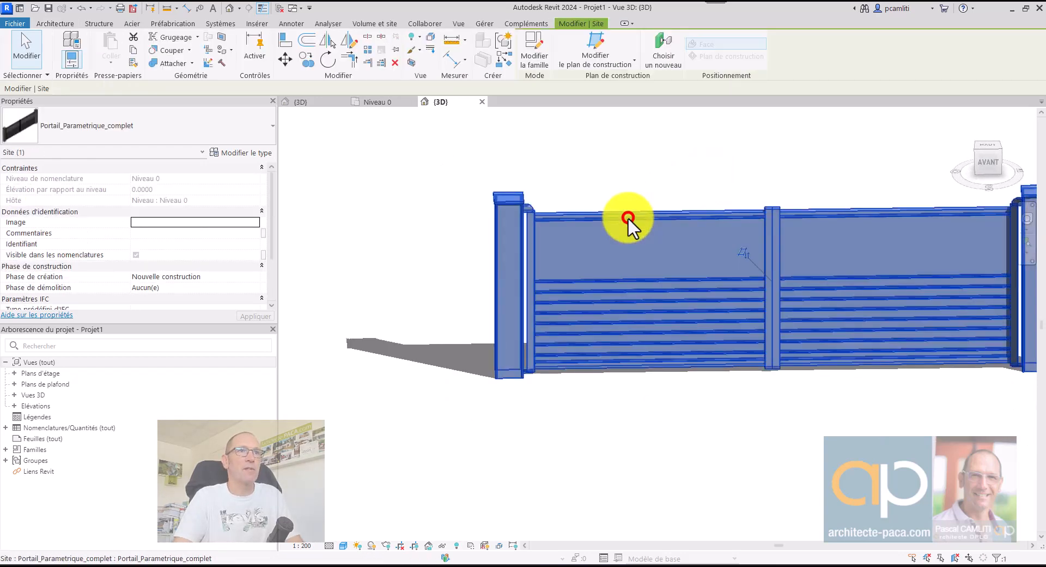
click(543, 43)
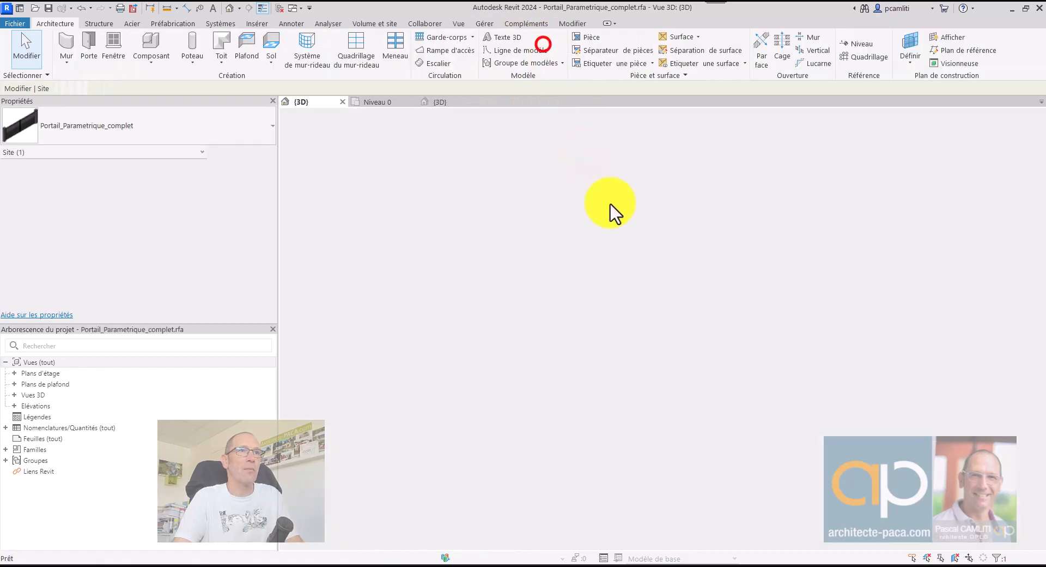
shift+middle_drag(591, 186, 621, 197)
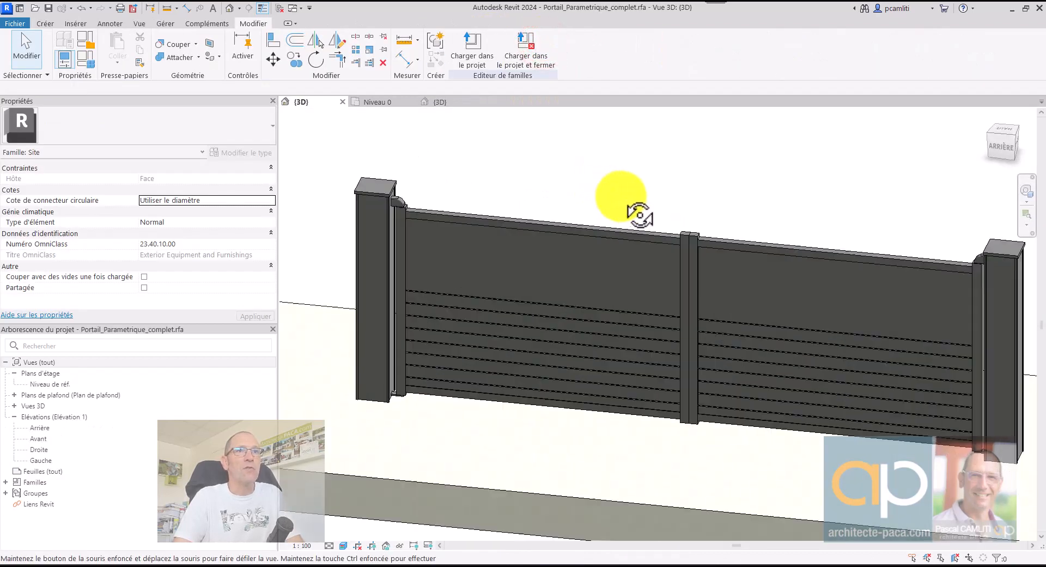
click(580, 233)
scroll(653, 240, down, 1)
click(649, 193)
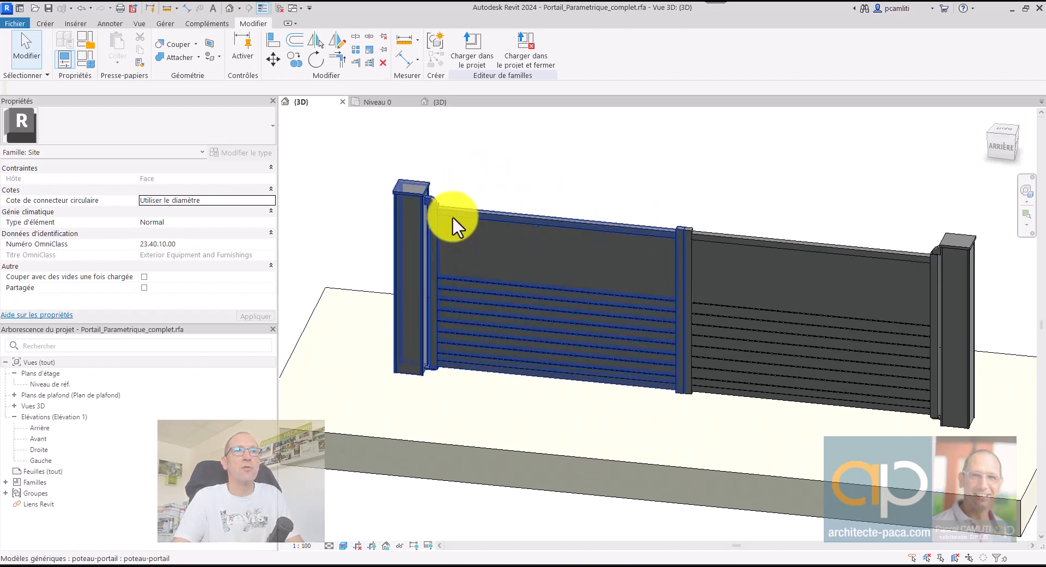
Inspect the two nested poteau-portail halves of the gate and open the family's Niveau de réf. floor plan
click(721, 235)
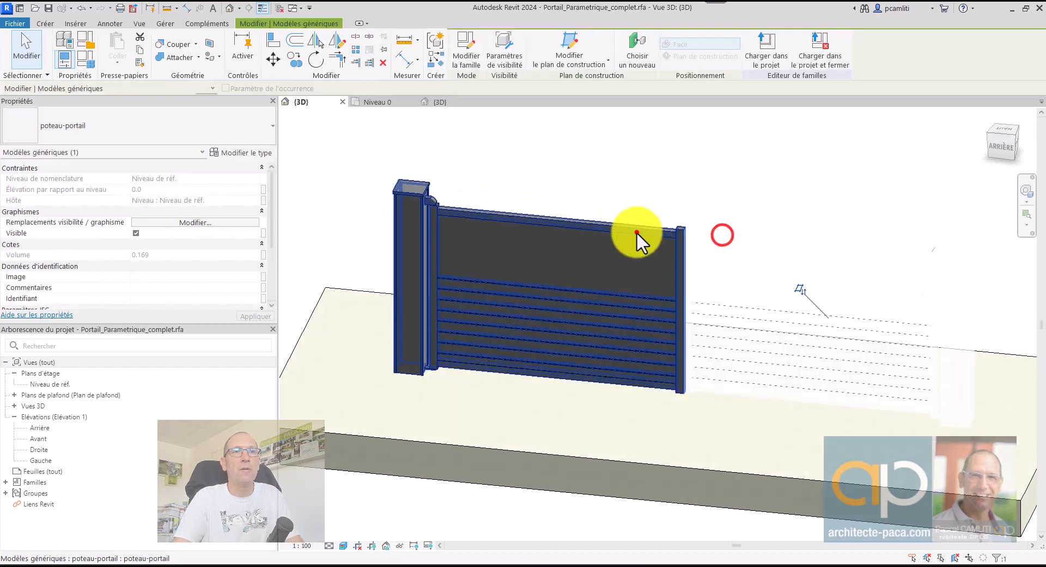
click(637, 232)
click(721, 200)
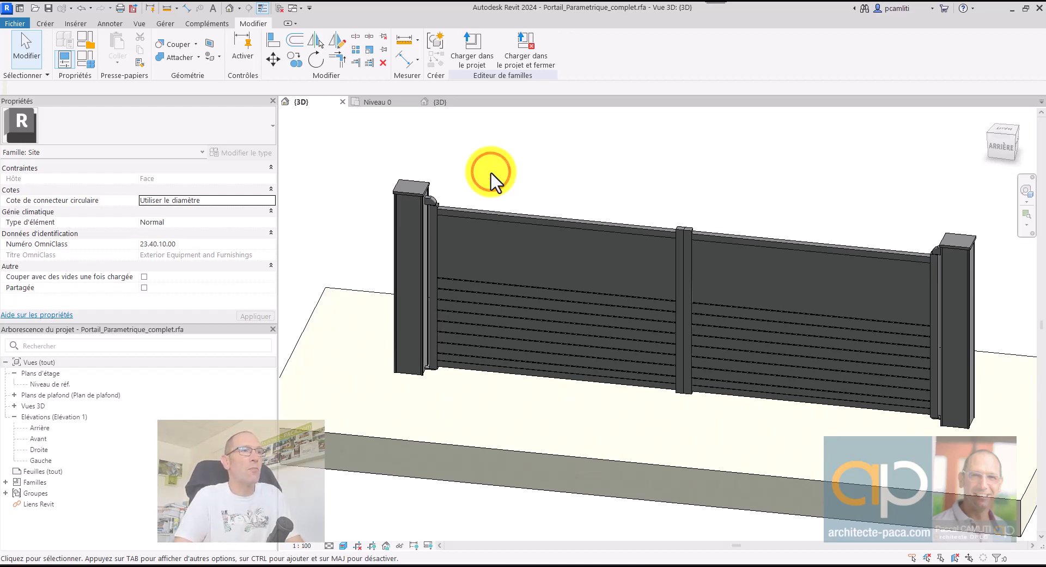
double_click(55, 383)
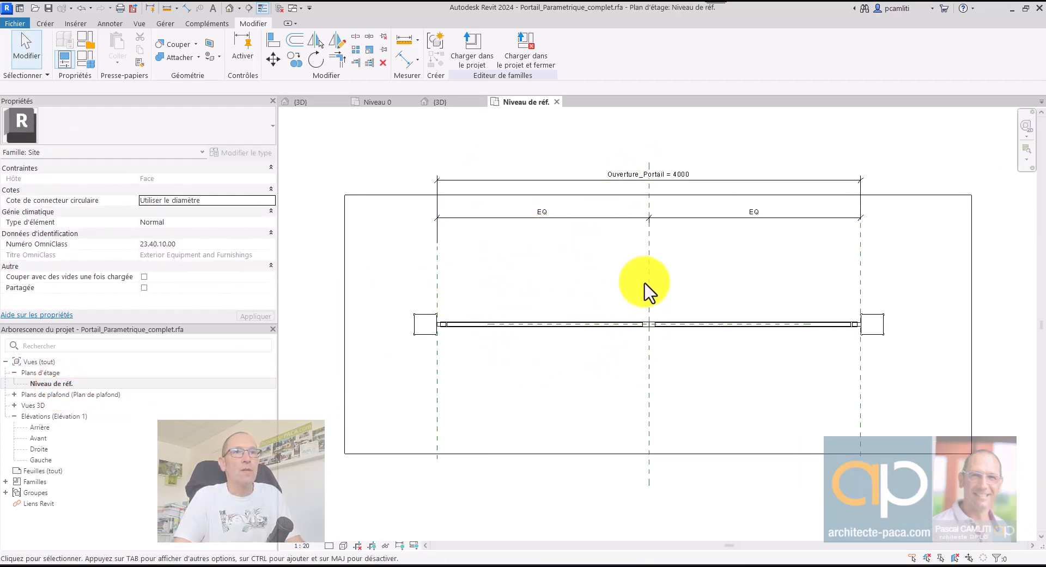
Create a new family from the face-based template Modèle générique métrique (face).rft
click(14, 22)
click(73, 64)
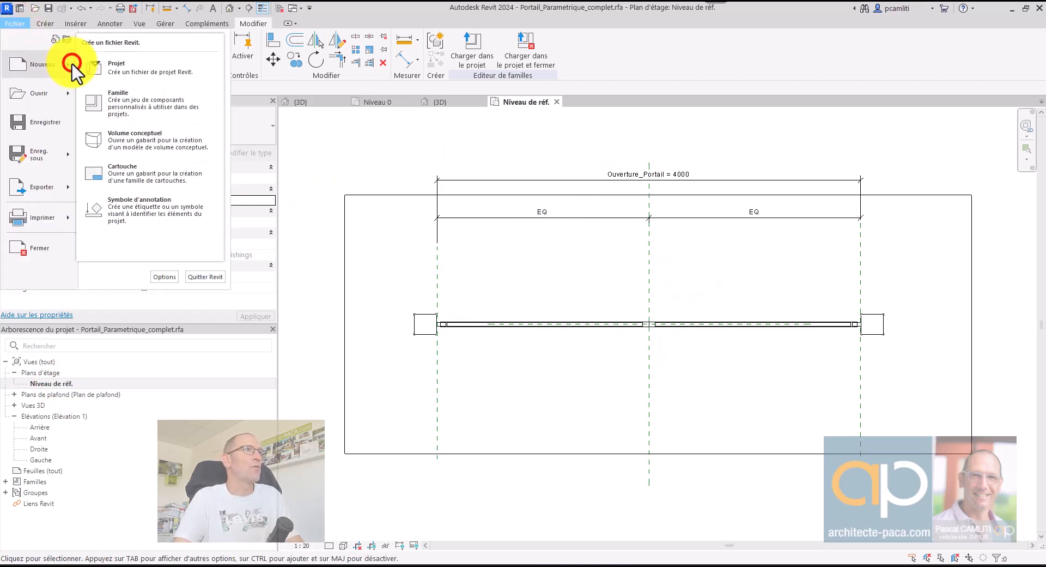
click(145, 93)
click(392, 248)
scroll(392, 218, down, 7)
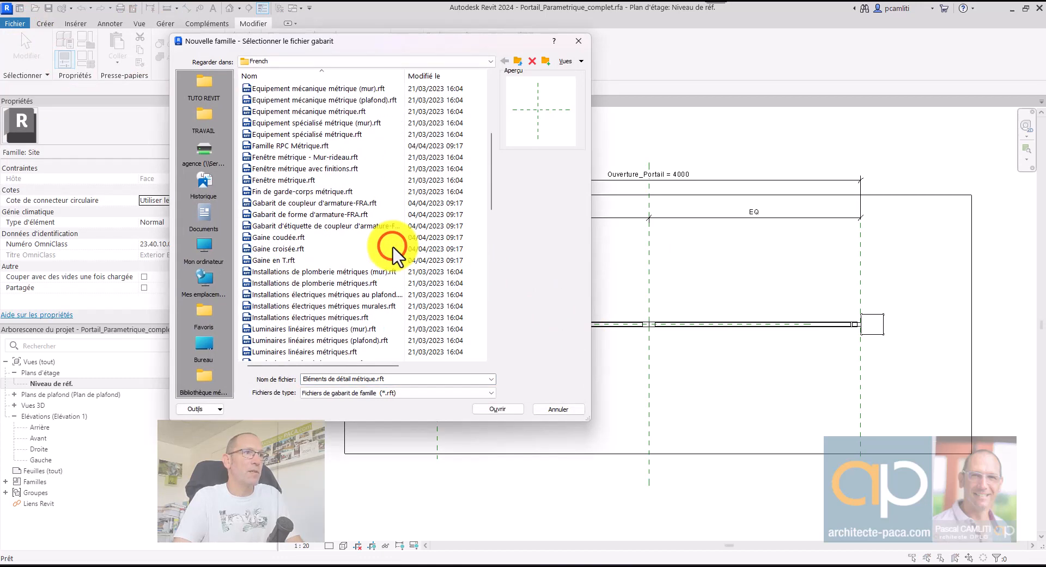
drag(507, 42, 744, 49)
scroll(579, 322, down, 8)
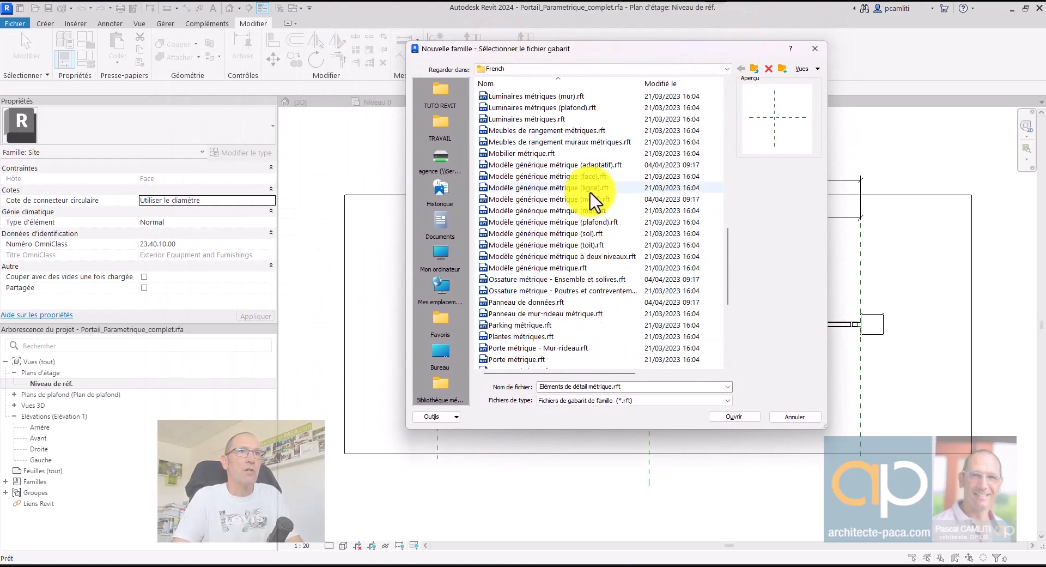
click(597, 176)
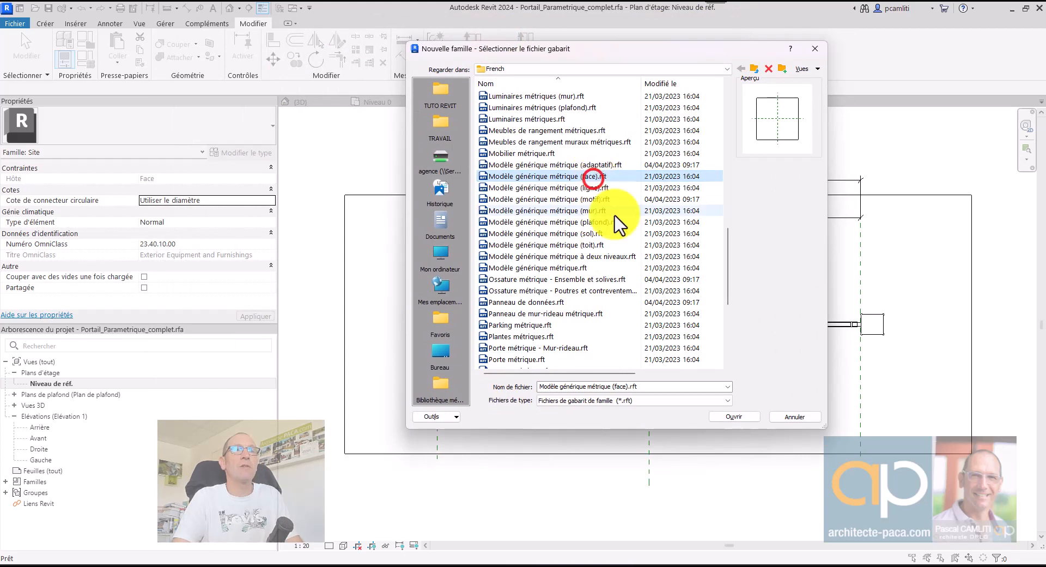
click(733, 416)
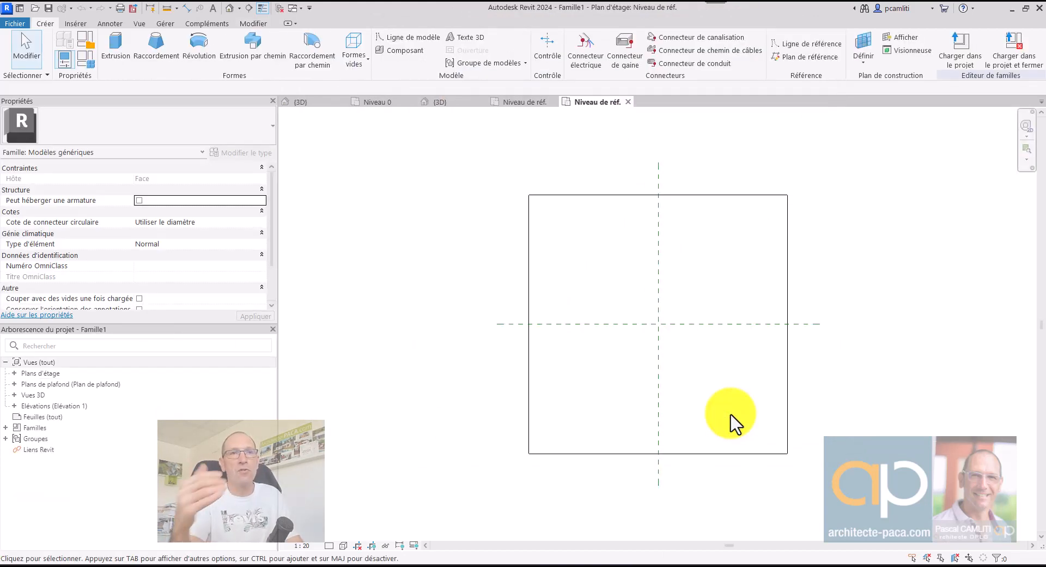
Stretch the host extrusion outward on both its left and right sides to form a wide rectangle
click(786, 373)
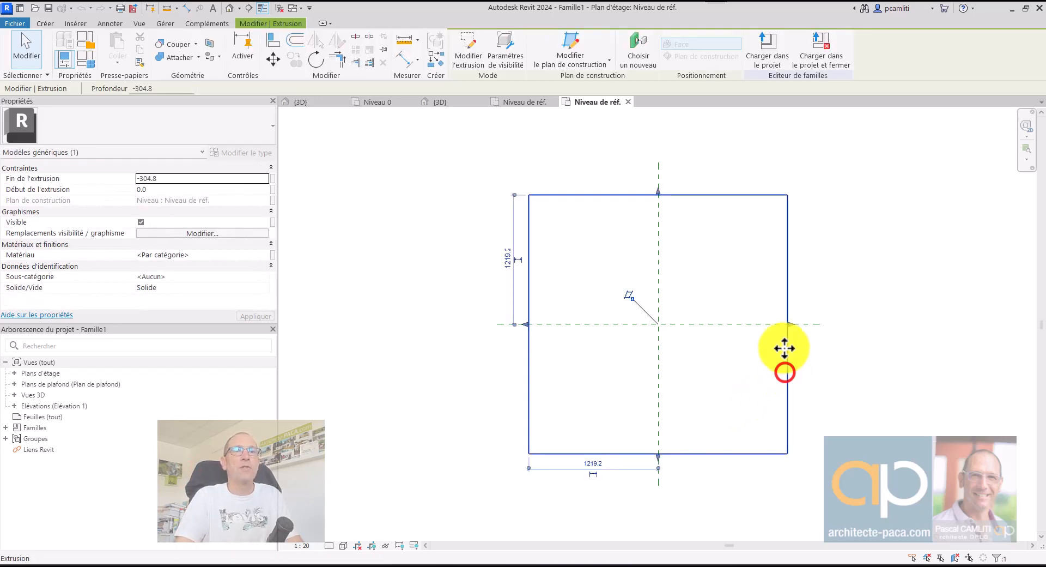
drag(792, 323, 937, 327)
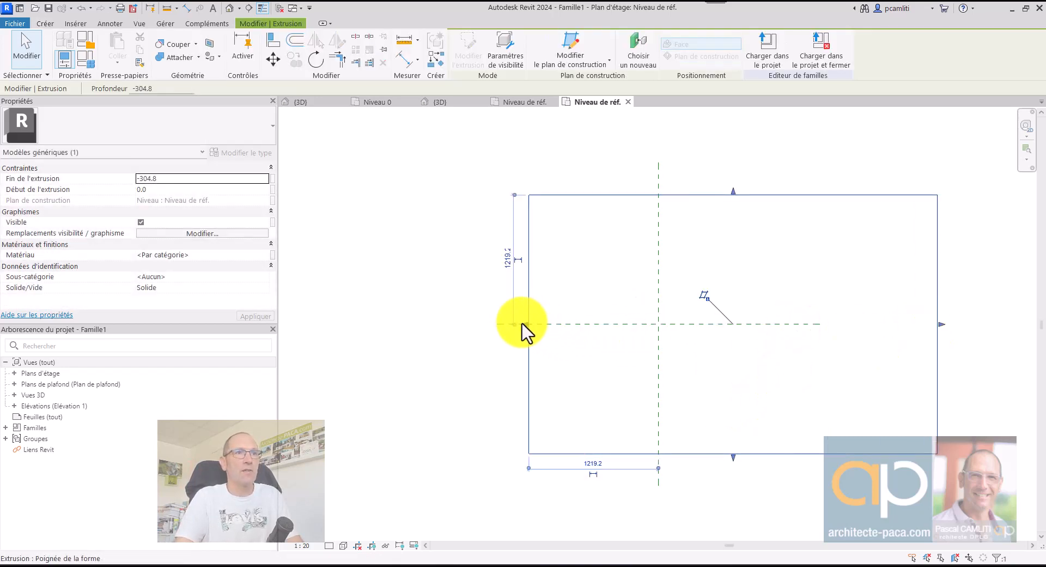
drag(525, 324, 298, 339)
click(635, 172)
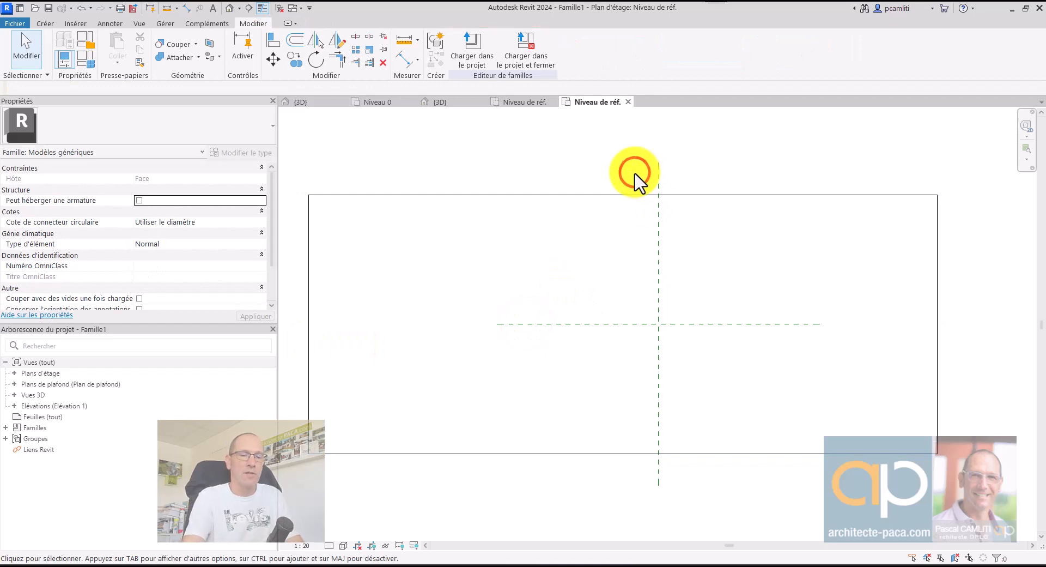
Check the widened host block in the 3D view and return to the new family's reference level plan
key(3)
key(d)
shift+middle_drag(650, 275, 760, 274)
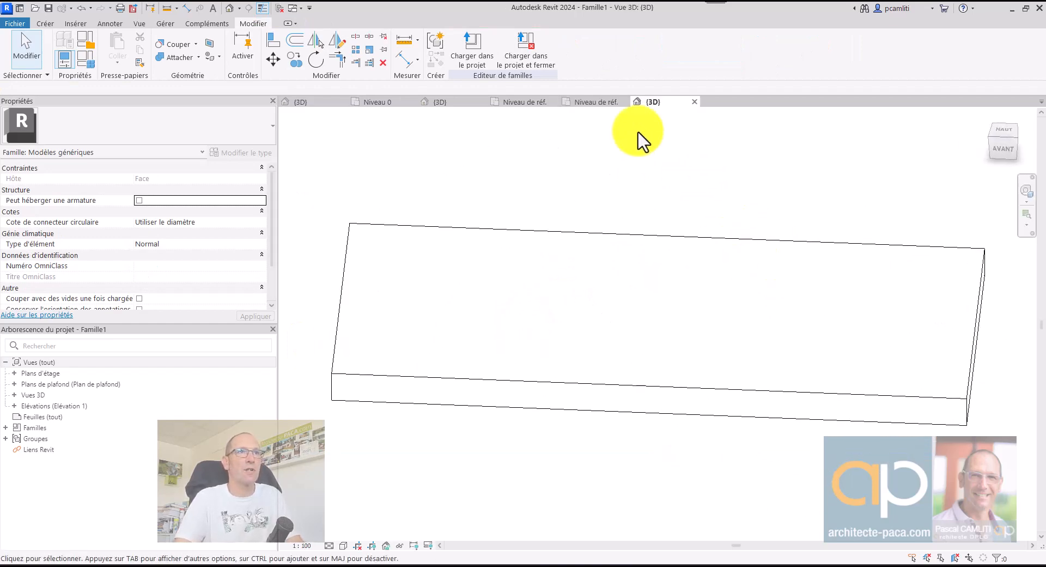
click(610, 102)
middle_drag(647, 261, 582, 289)
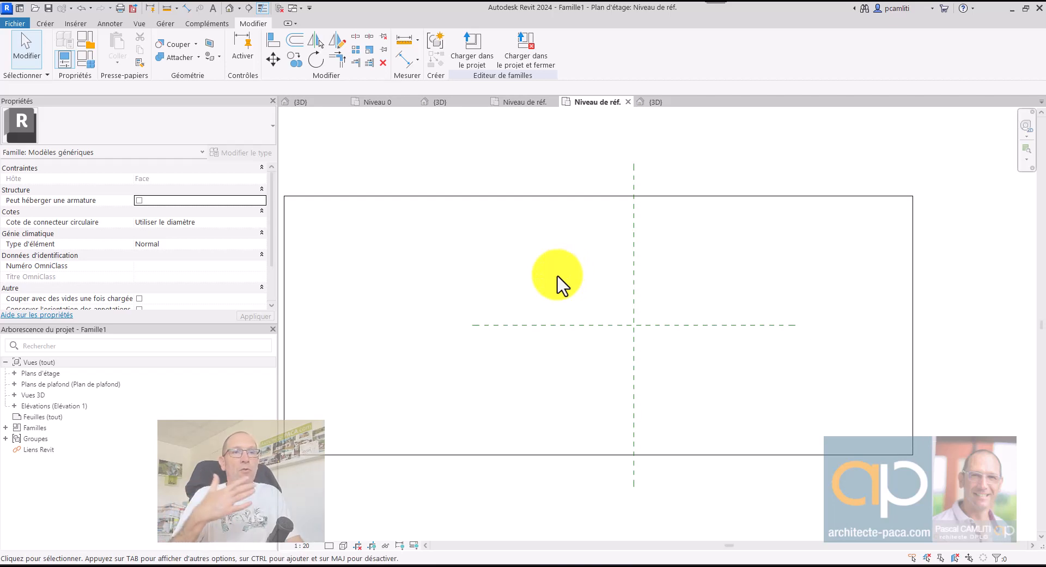
Draw two vertical reference planes, about 1142 mm left and about 1178 mm right of the central plane
click(45, 24)
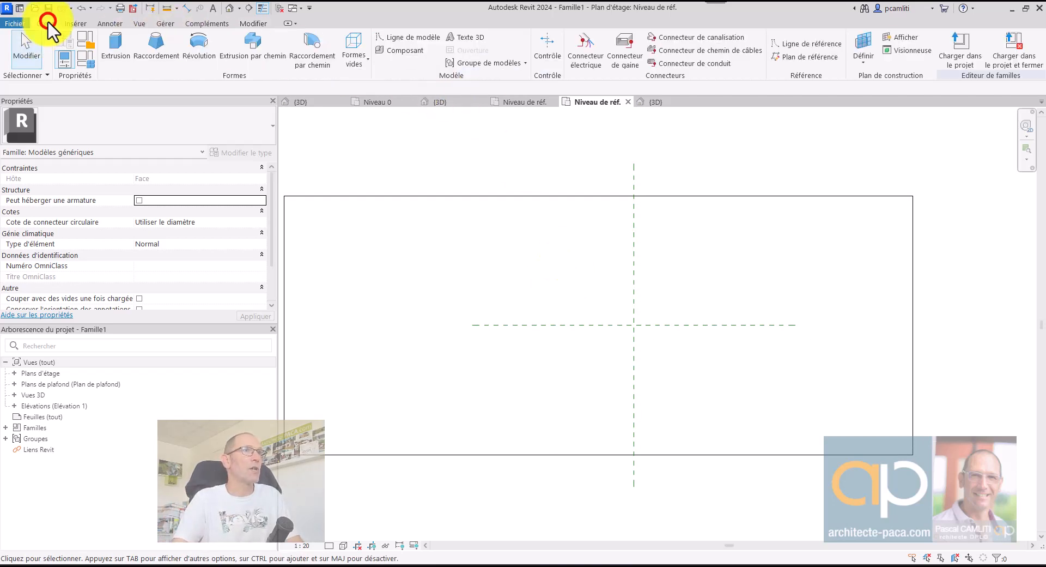
click(799, 57)
click(513, 248)
click(511, 407)
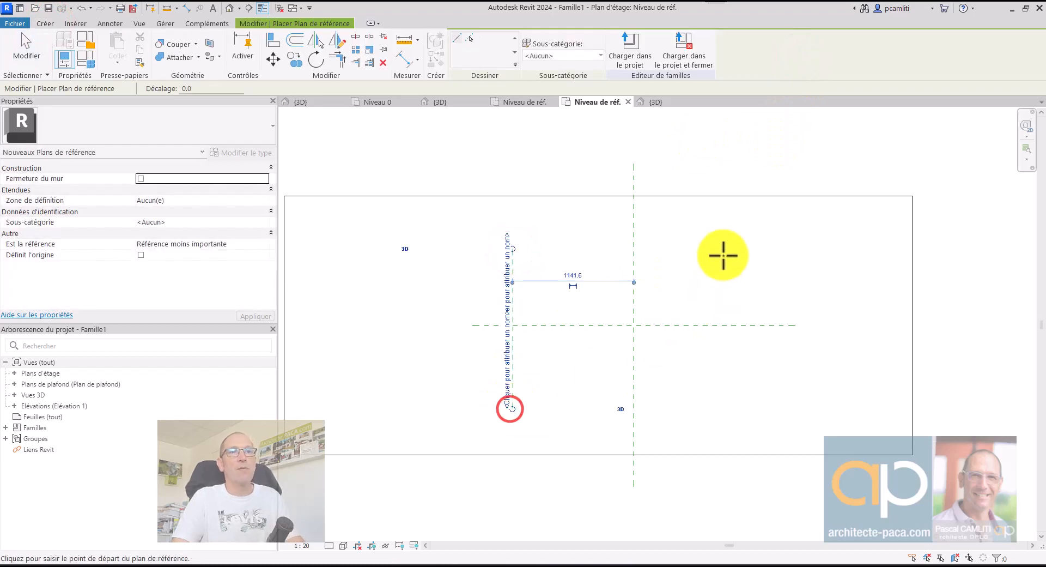
click(758, 240)
click(758, 407)
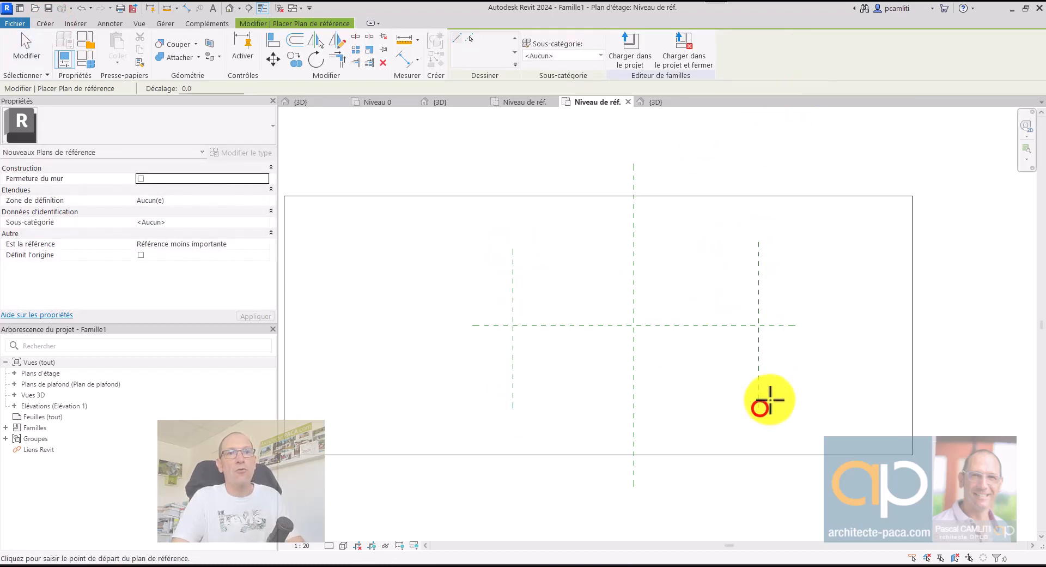
key(Escape)
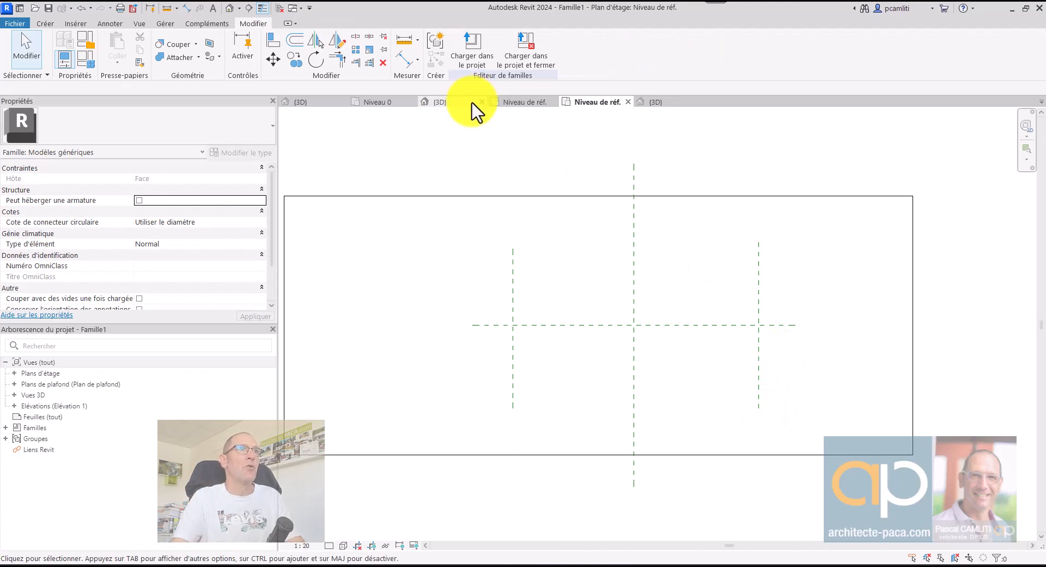
Add an aligned dimension across the three vertical reference planes and apply an equality constraint to it
click(404, 60)
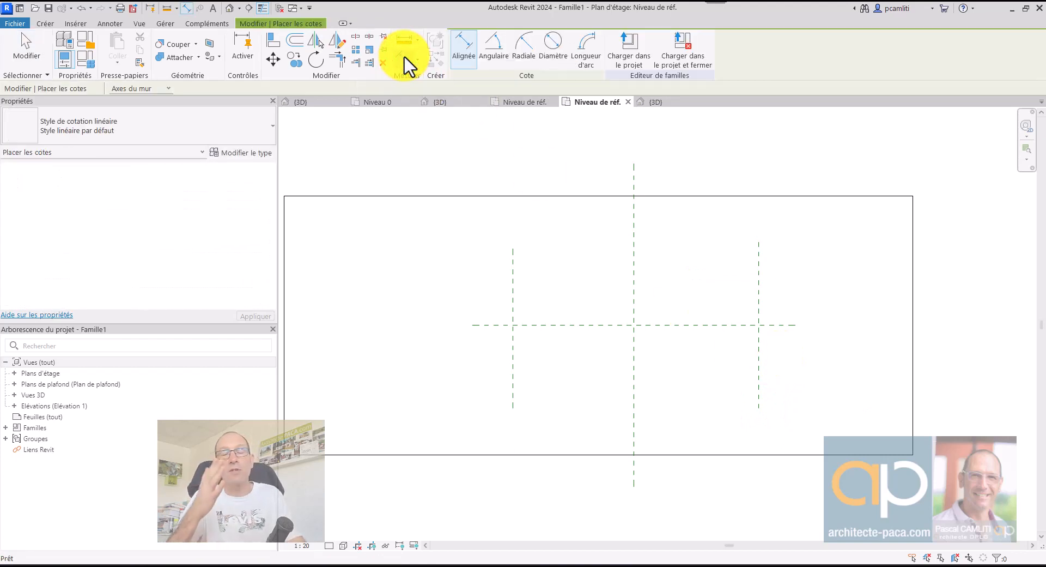
click(463, 50)
click(633, 285)
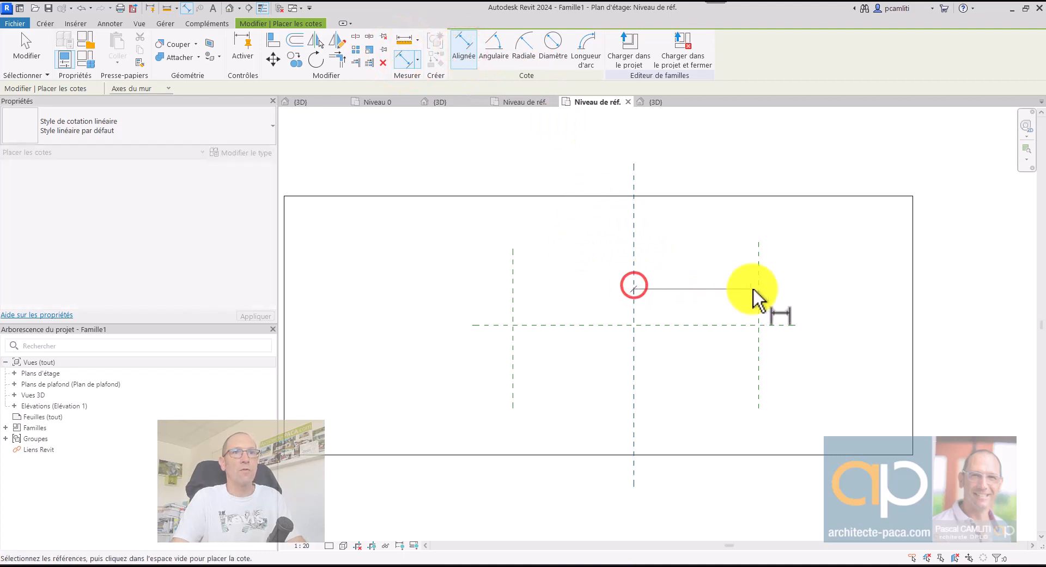
click(760, 289)
click(512, 287)
click(546, 258)
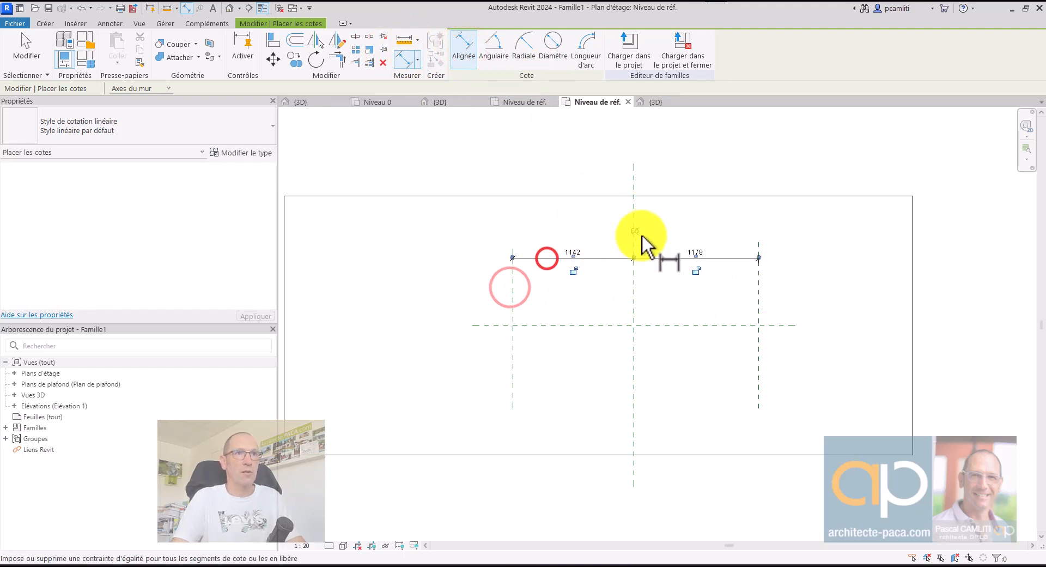
click(638, 231)
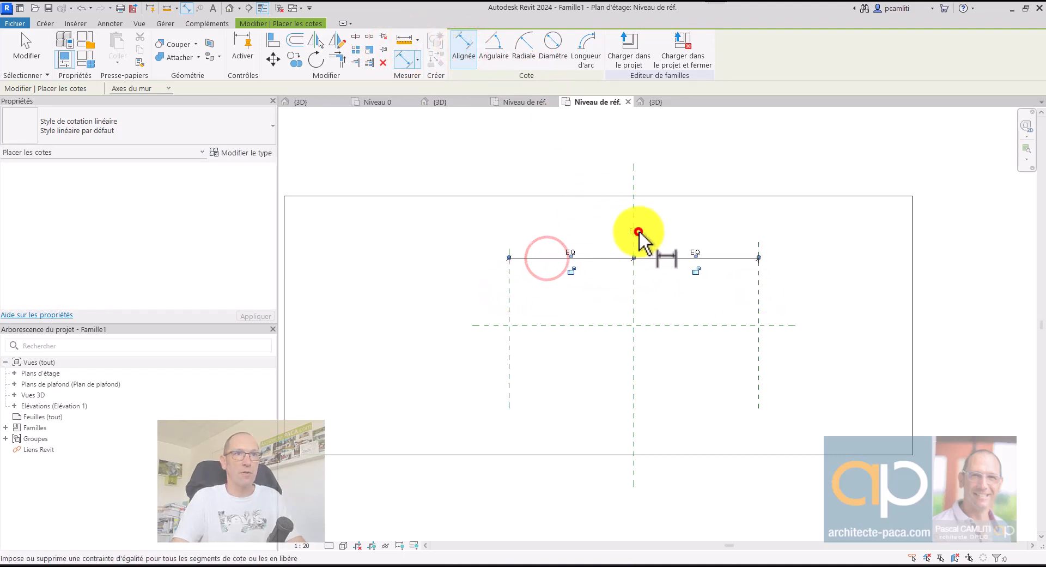
Add an overall aligned dimension between the two outer vertical reference planes, above the equality dimension
click(510, 306)
click(759, 306)
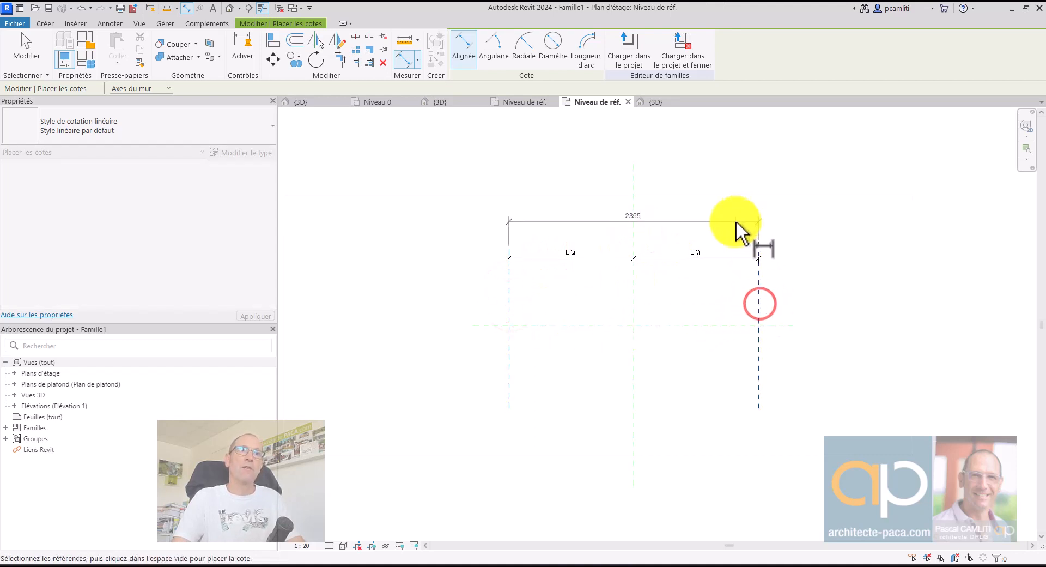
click(736, 222)
key(Escape)
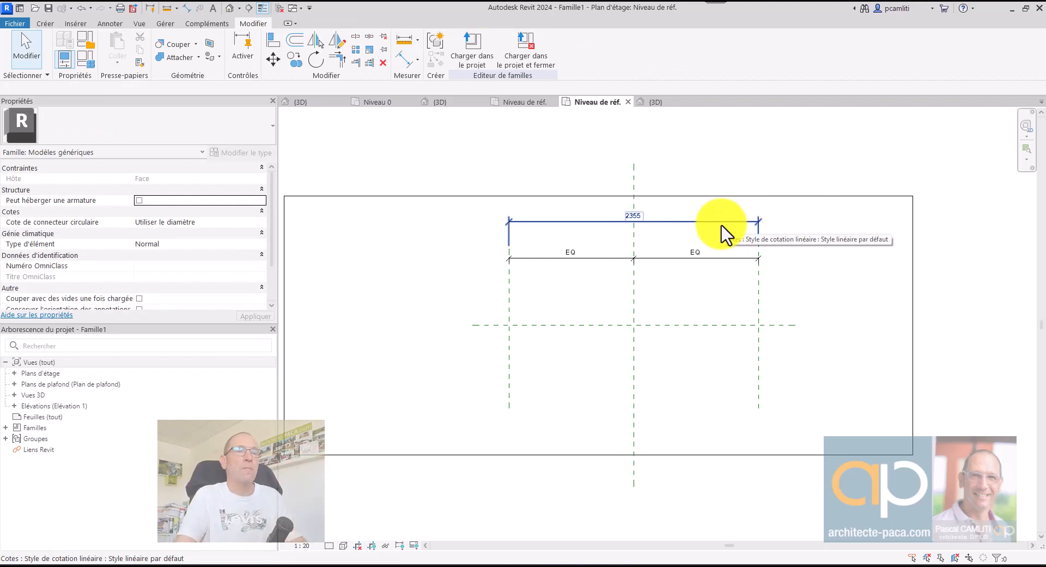
click(701, 177)
scroll(694, 224, up, 2)
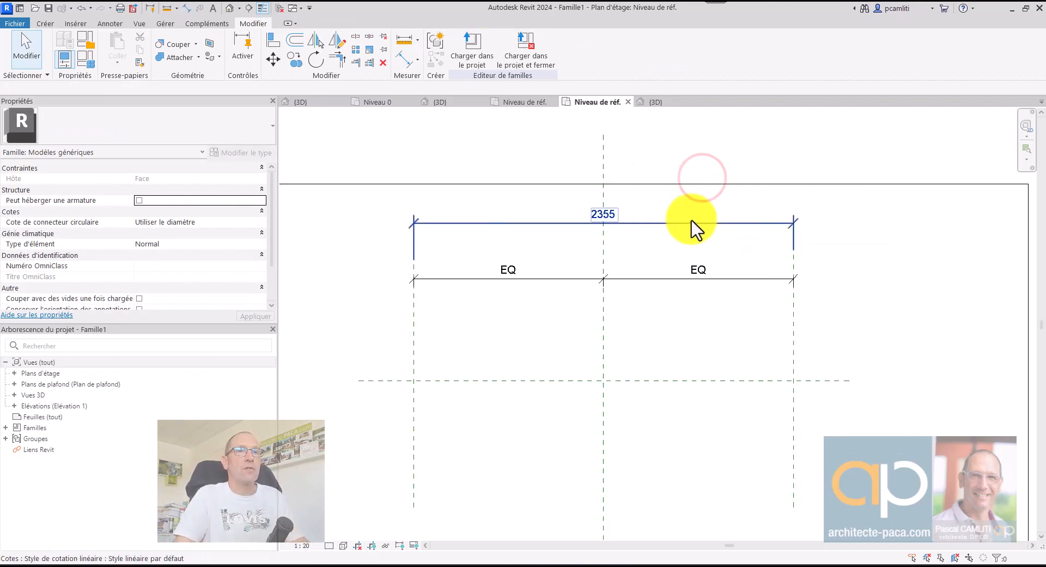
Examine how the gate halves meet the reference planes in the complete gate family's plan, and return to the new family
click(525, 104)
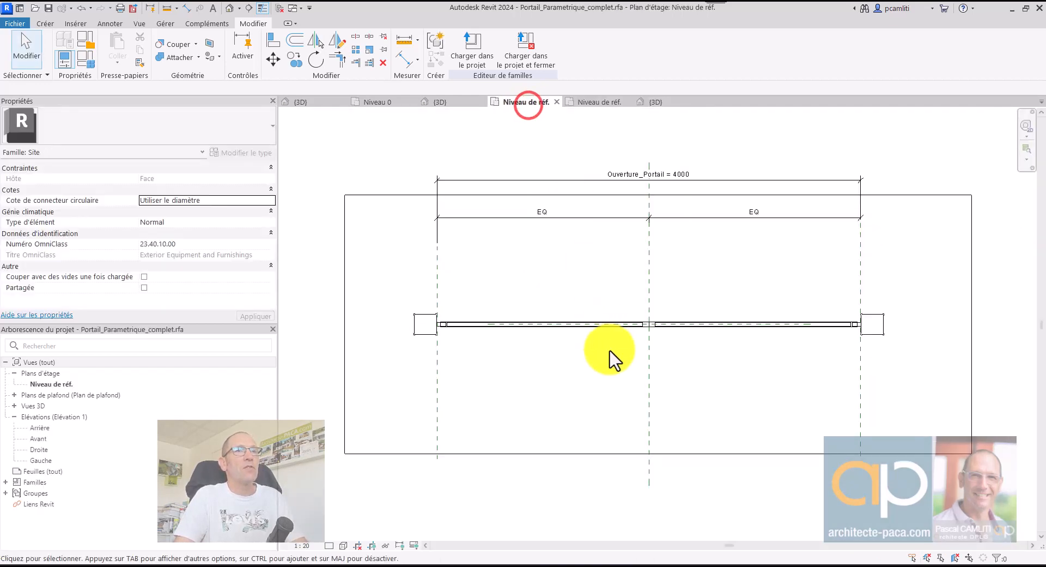
scroll(444, 333, up, 2)
scroll(444, 327, up, 1)
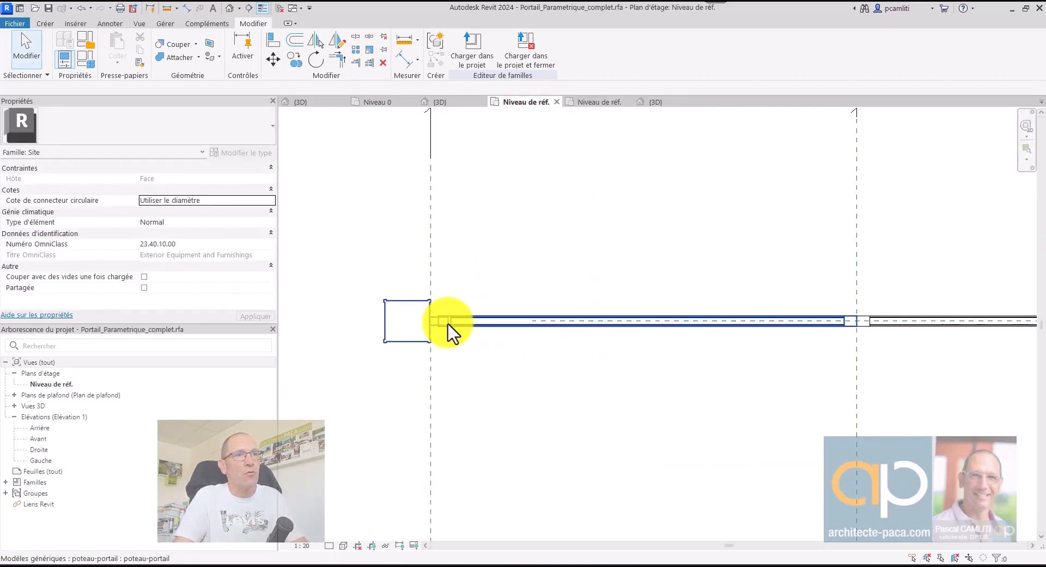
key(Escape)
scroll(434, 280, down, 3)
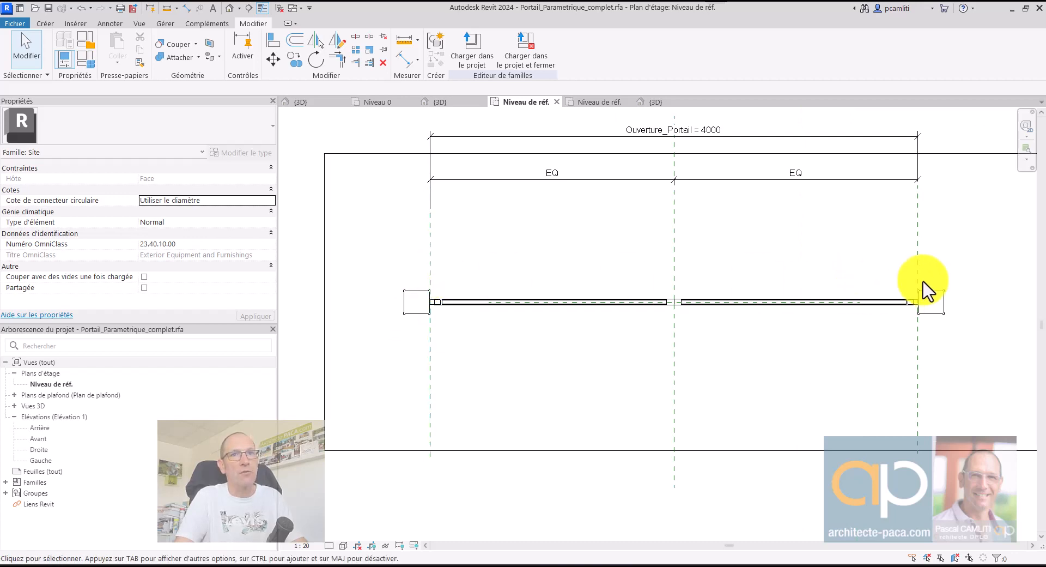
click(606, 104)
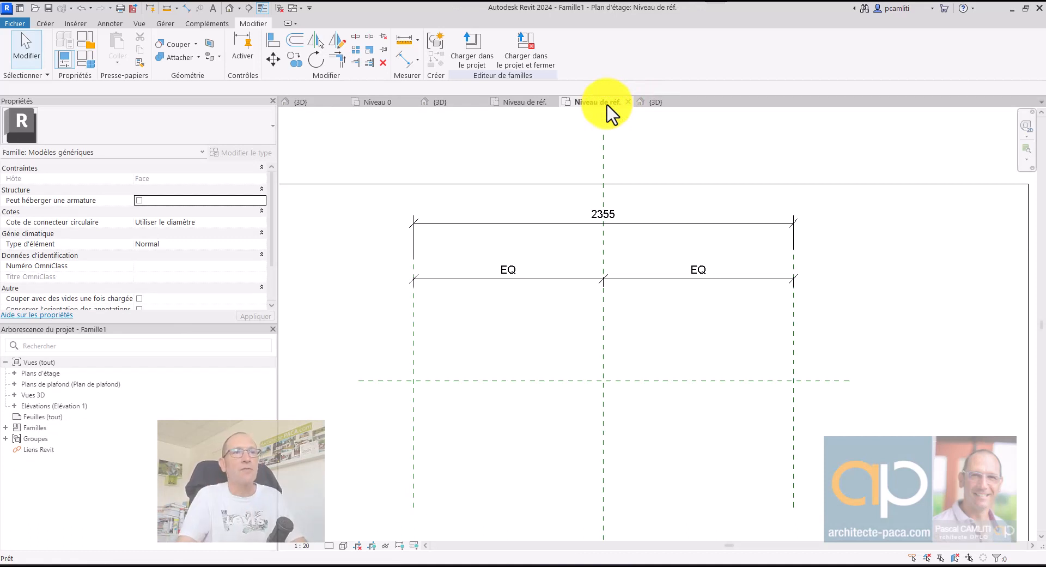
Label the overall dimension between the outer reference planes with a new family type parameter named Ouverture_Portail
click(668, 226)
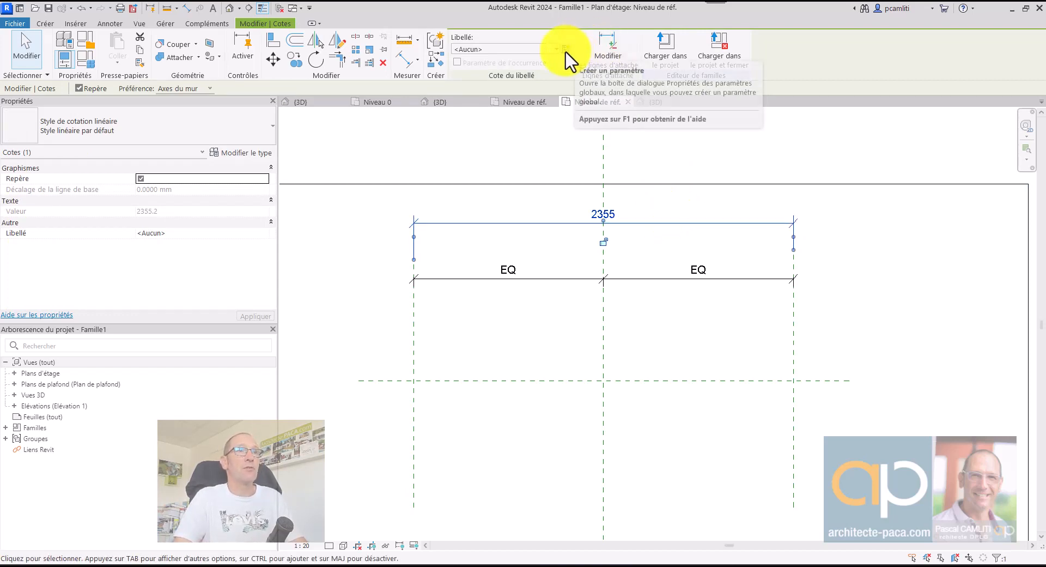
click(566, 49)
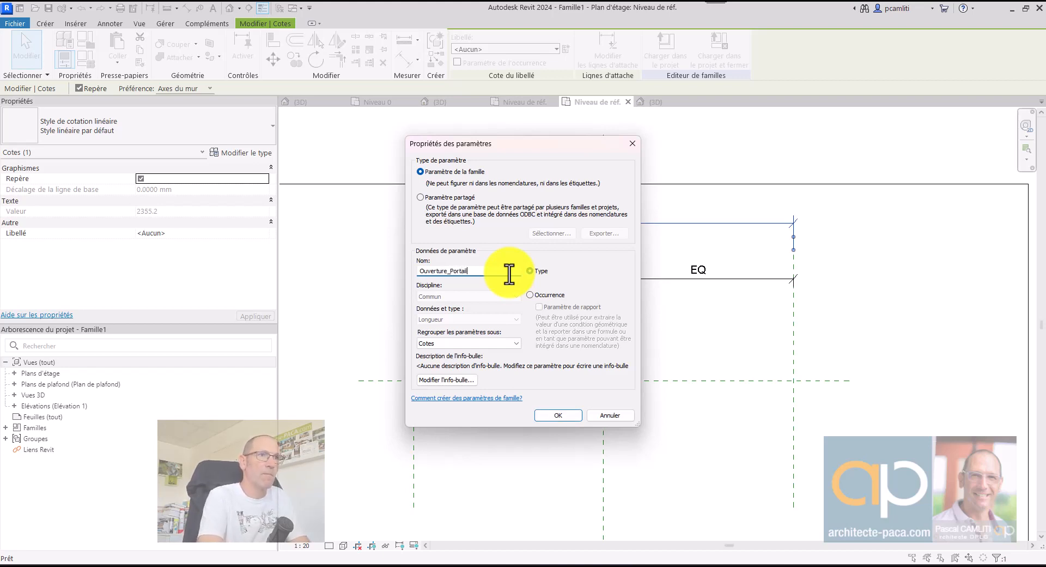
key(Return)
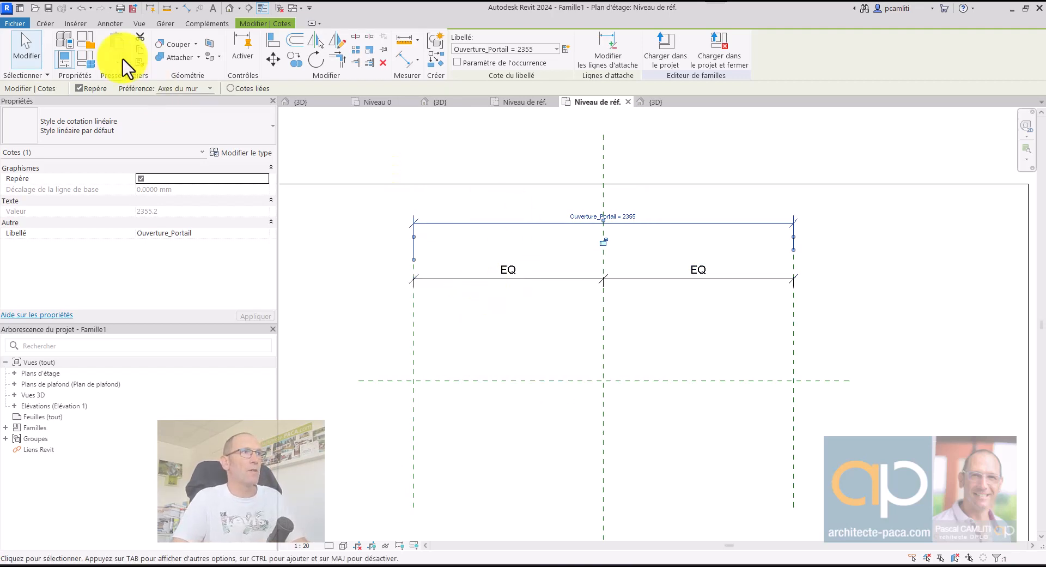
Set the Ouverture_Portail parameter to 3200 in the family types and apply it
click(89, 64)
drag(337, 94, 933, 87)
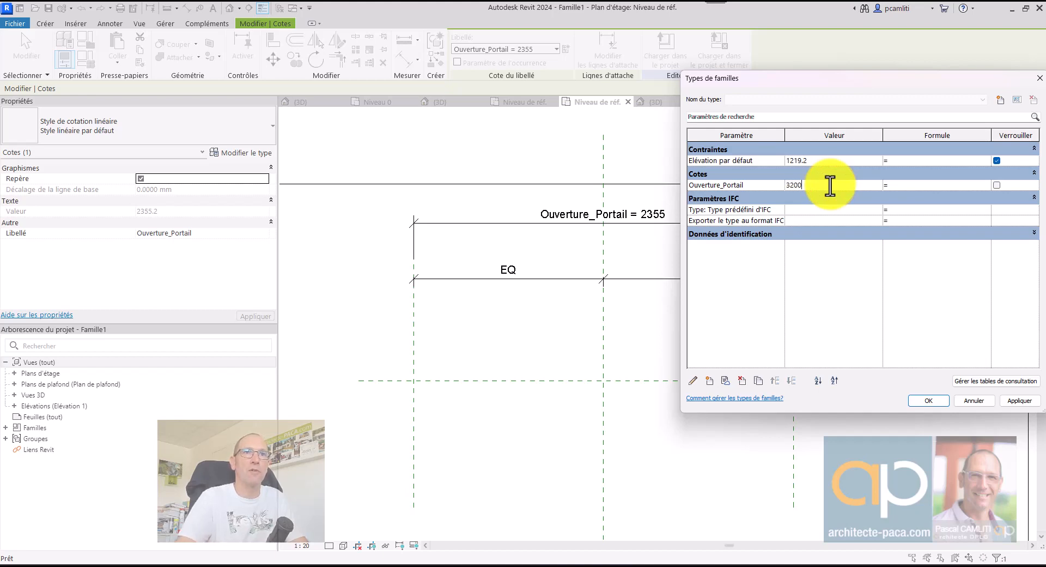
click(1019, 400)
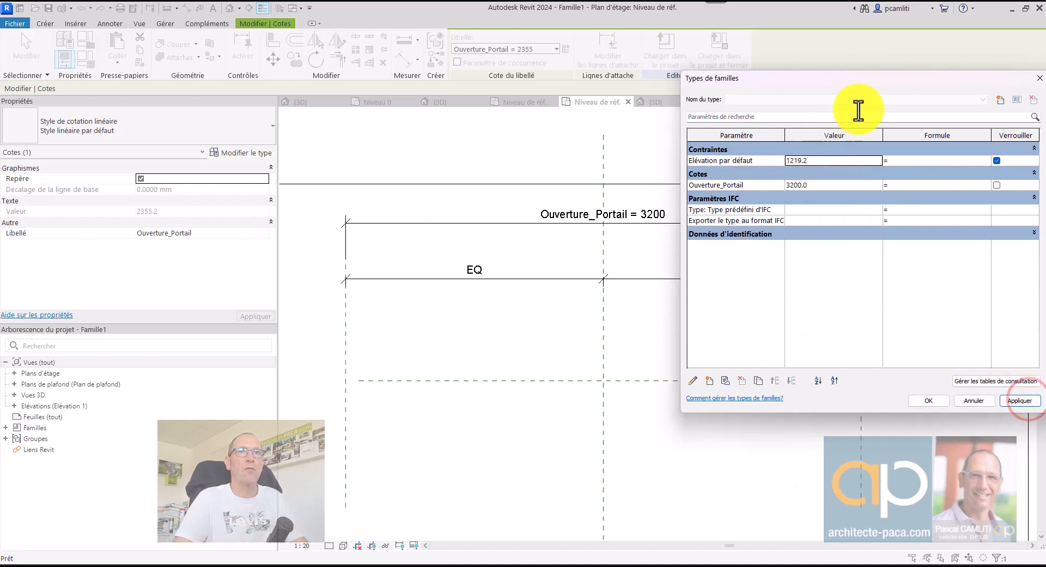
drag(871, 82, 805, 276)
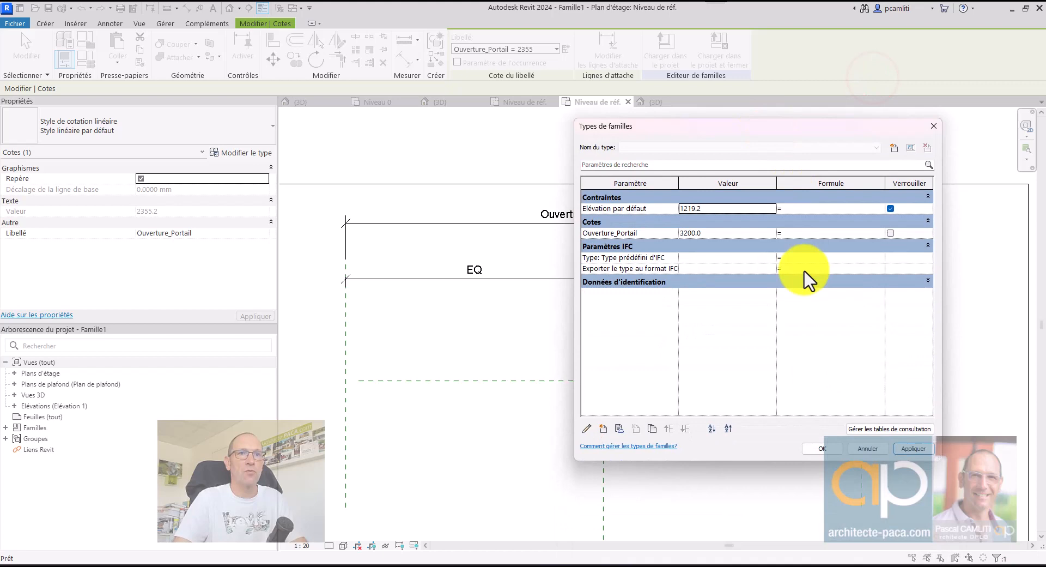
click(821, 447)
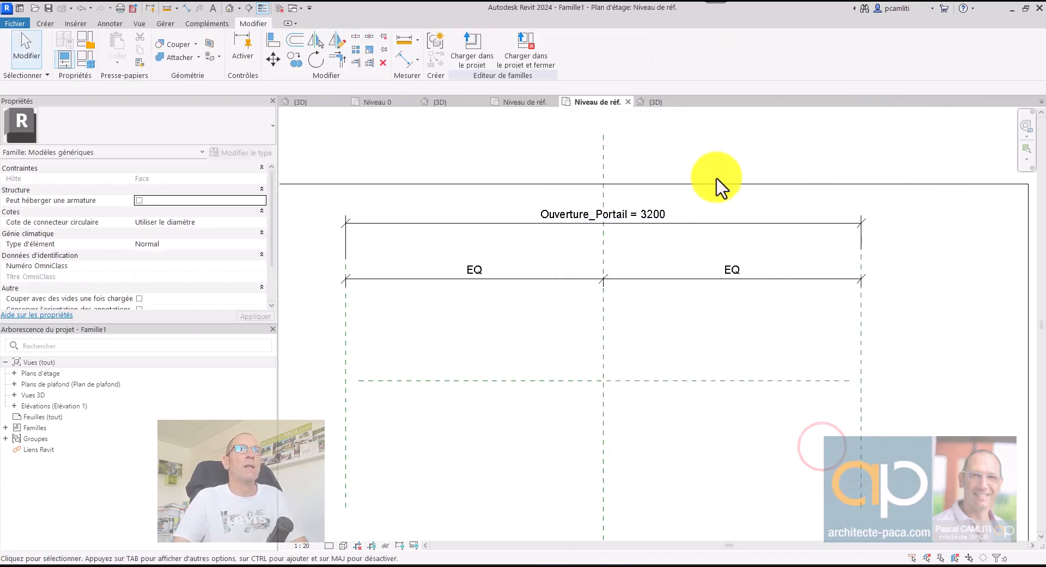
Save the family as 188-demo in the 188 - Portail battant parametrique folder
click(15, 25)
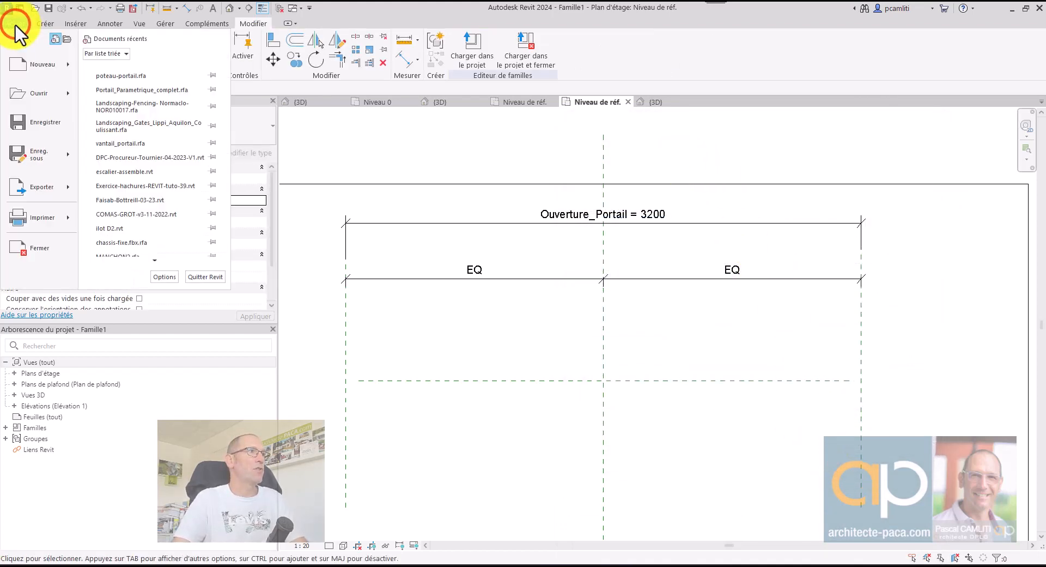
click(63, 157)
click(124, 156)
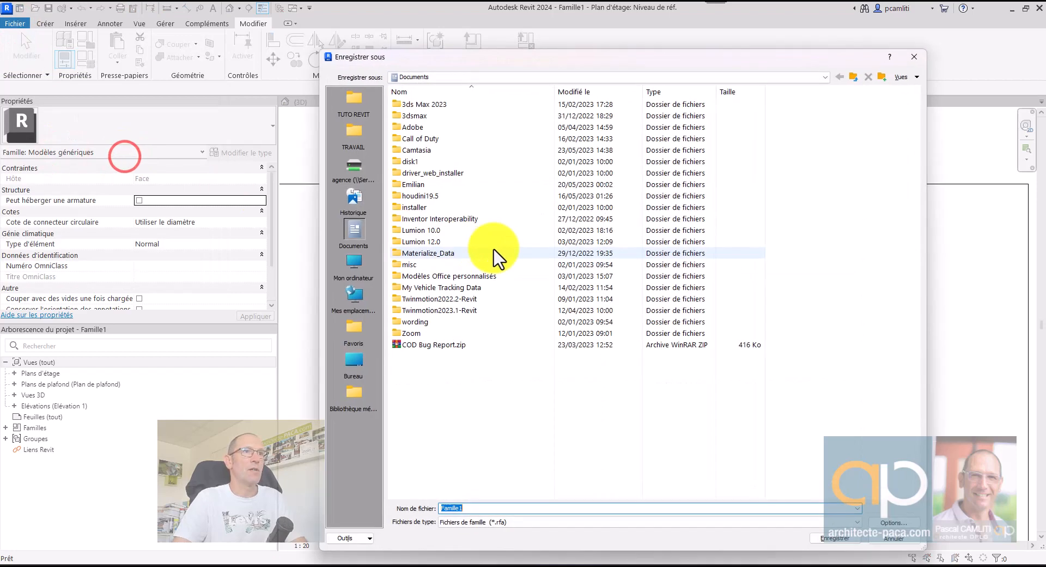
click(353, 132)
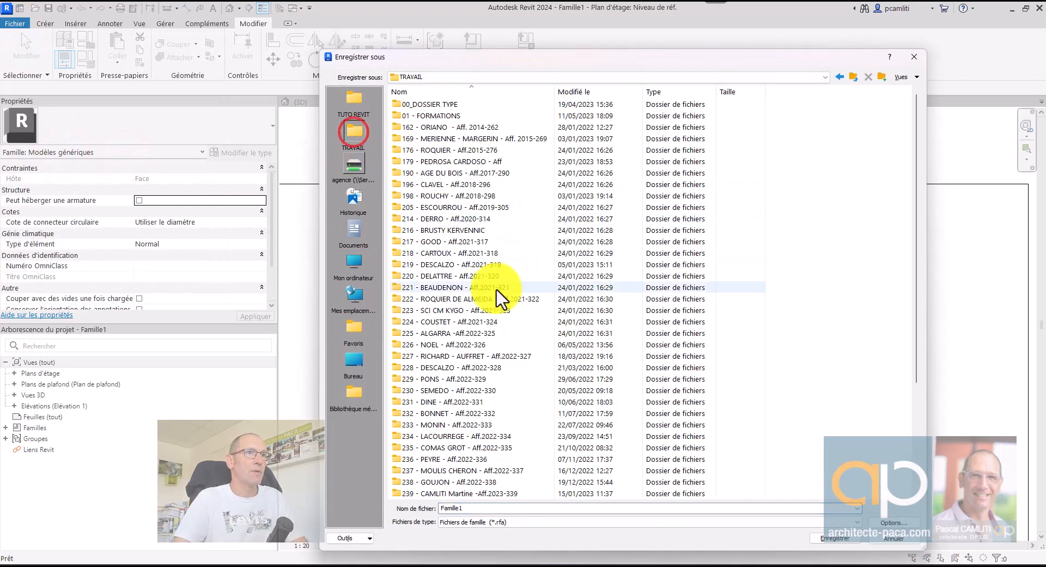
click(354, 100)
double_click(456, 379)
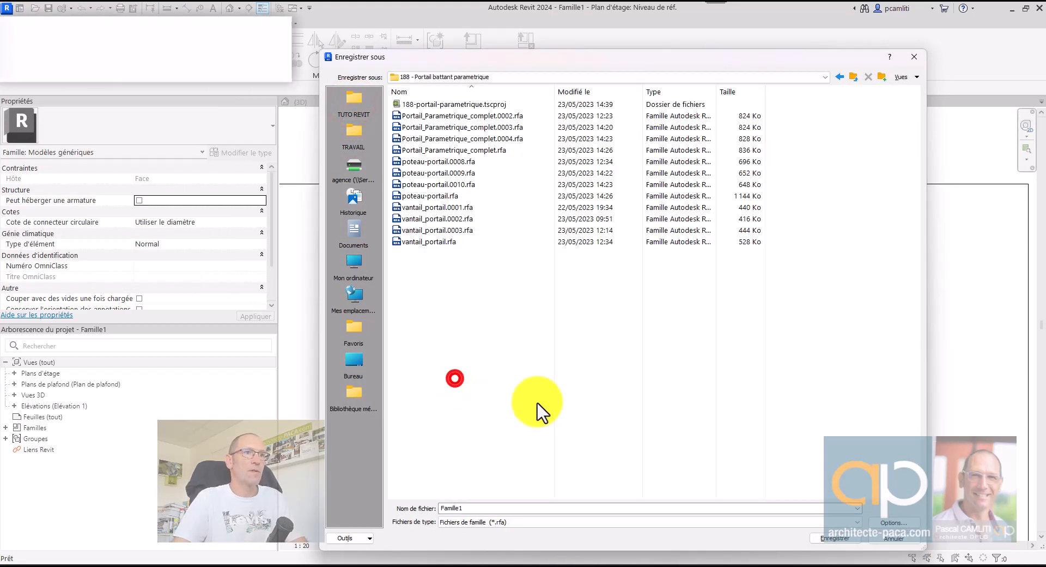
double_click(479, 507)
text(188-demo)
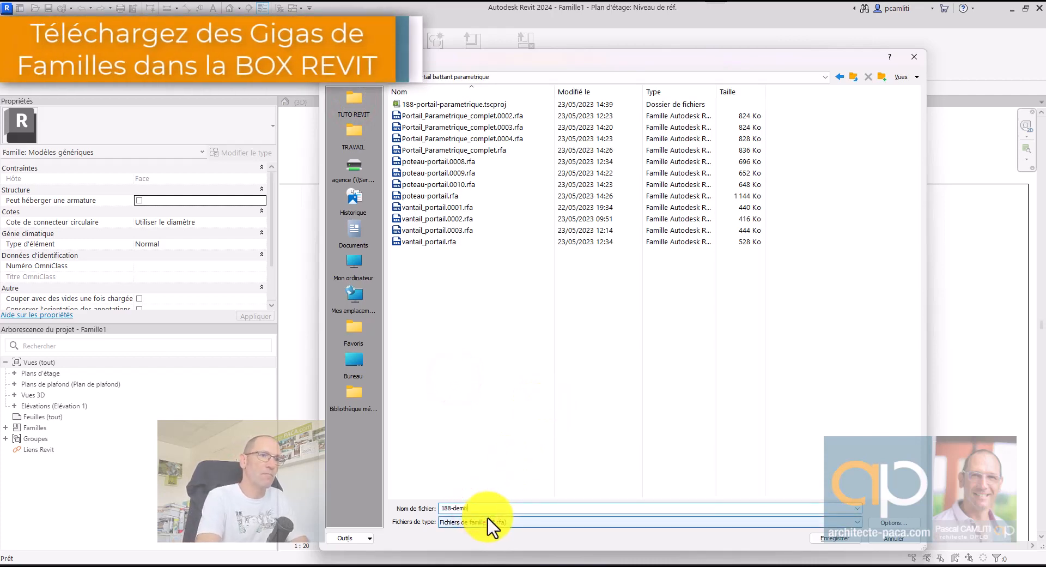
key(Return)
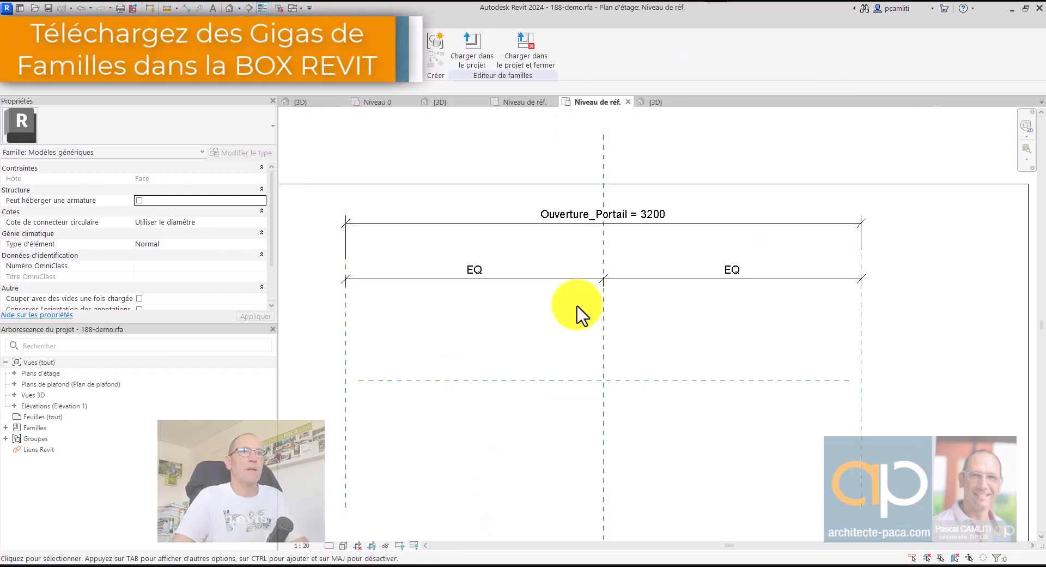
Change the family category from generic models to Site
middle_drag(572, 199, 615, 178)
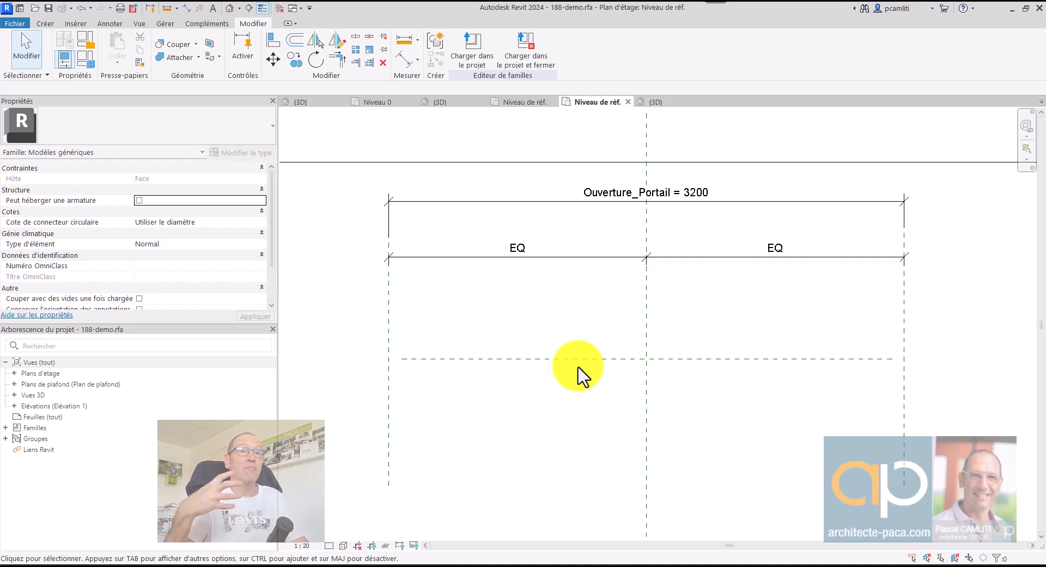
click(83, 43)
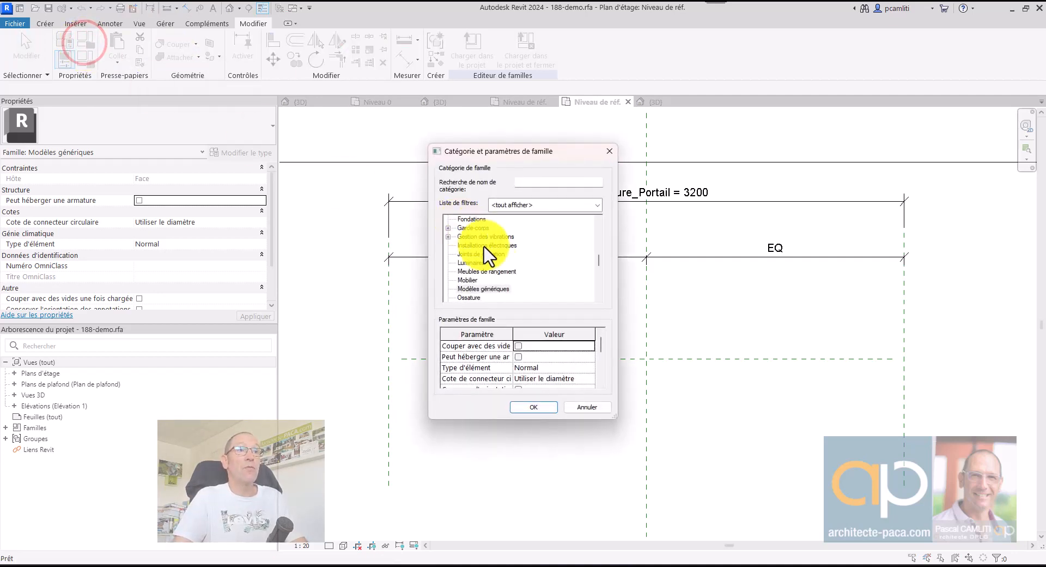
click(474, 278)
scroll(471, 289, down, 5)
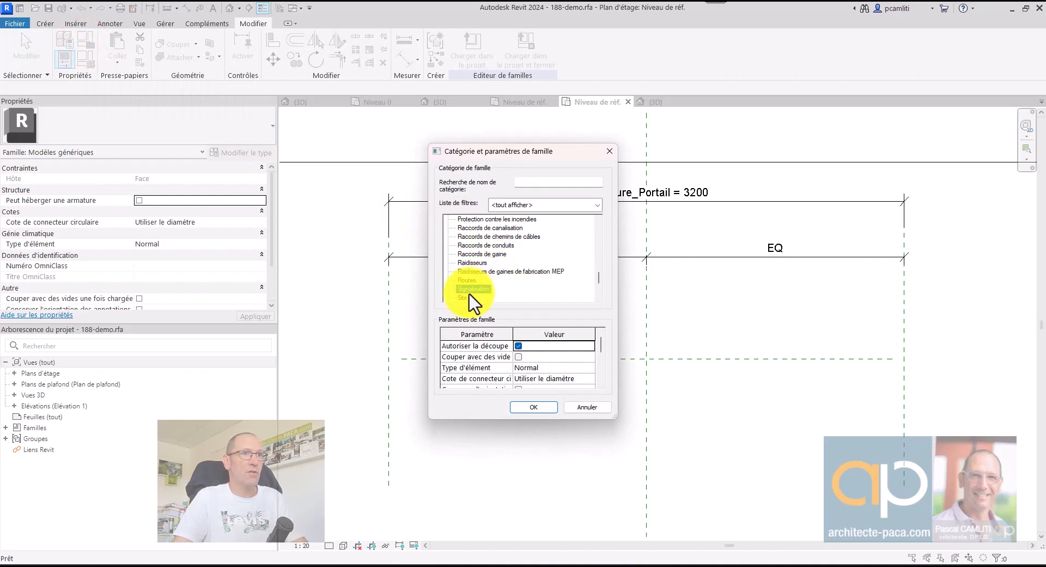
click(462, 289)
click(534, 409)
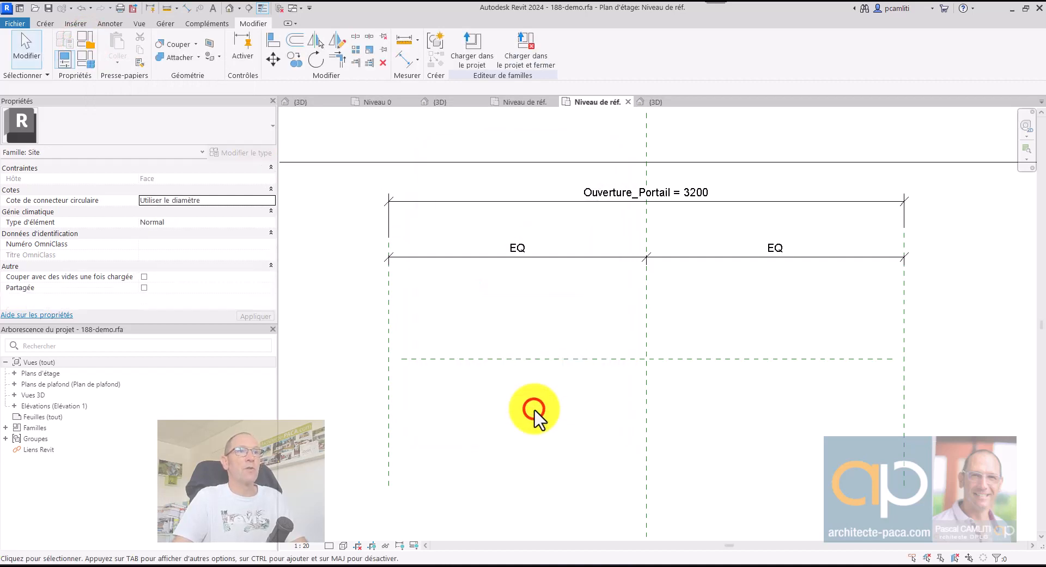
Assign the OmniClass number 23.40.00.00 - Equipment and Furnishings to the family
click(83, 43)
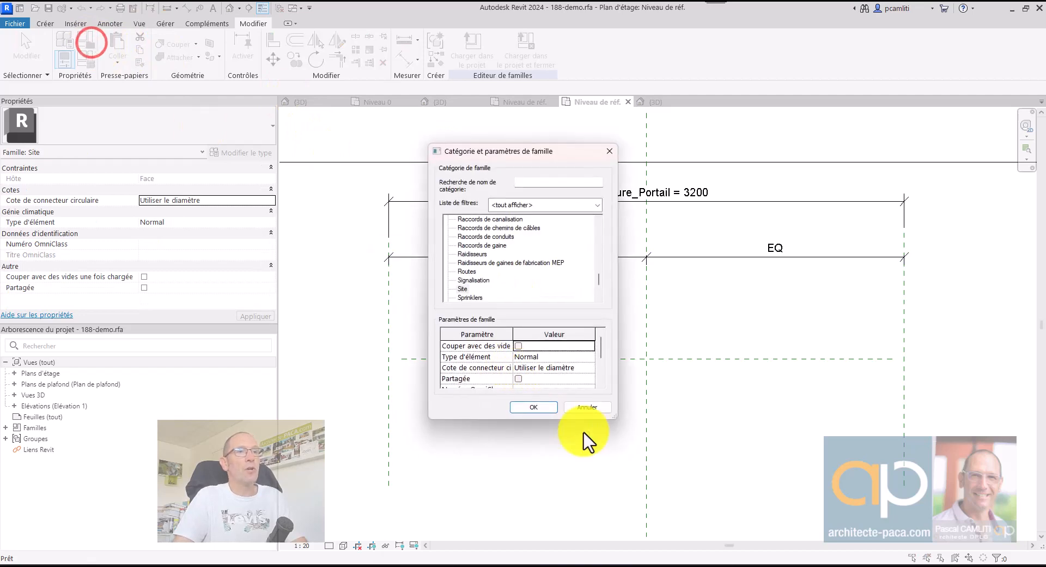
drag(680, 415, 789, 472)
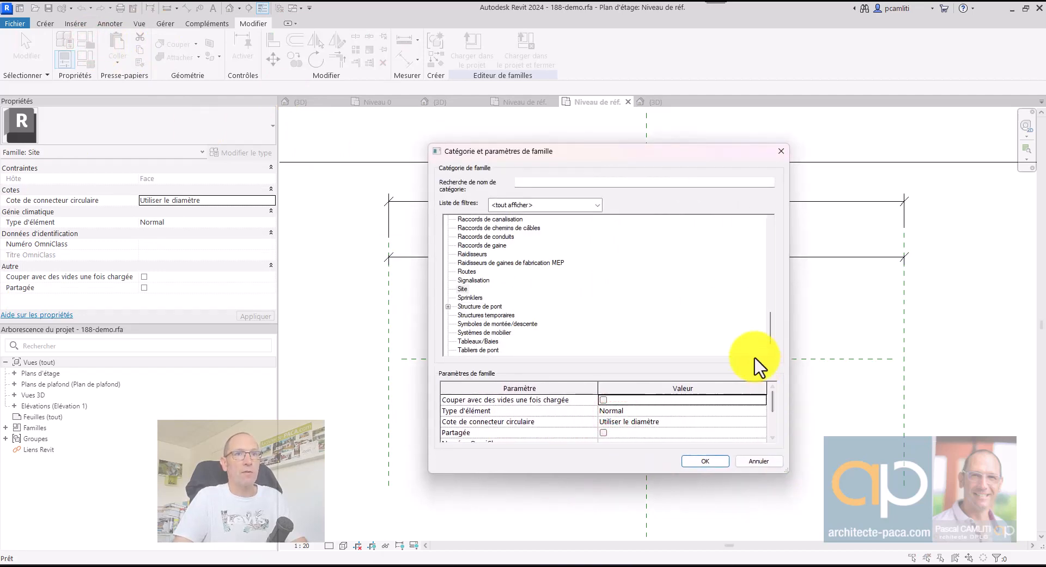
click(772, 415)
click(614, 421)
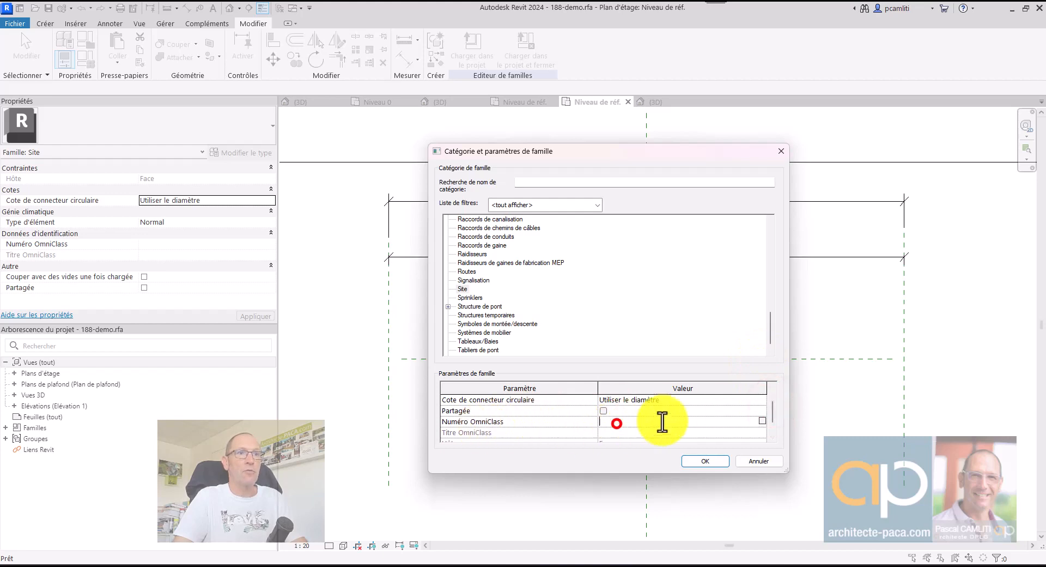
click(763, 420)
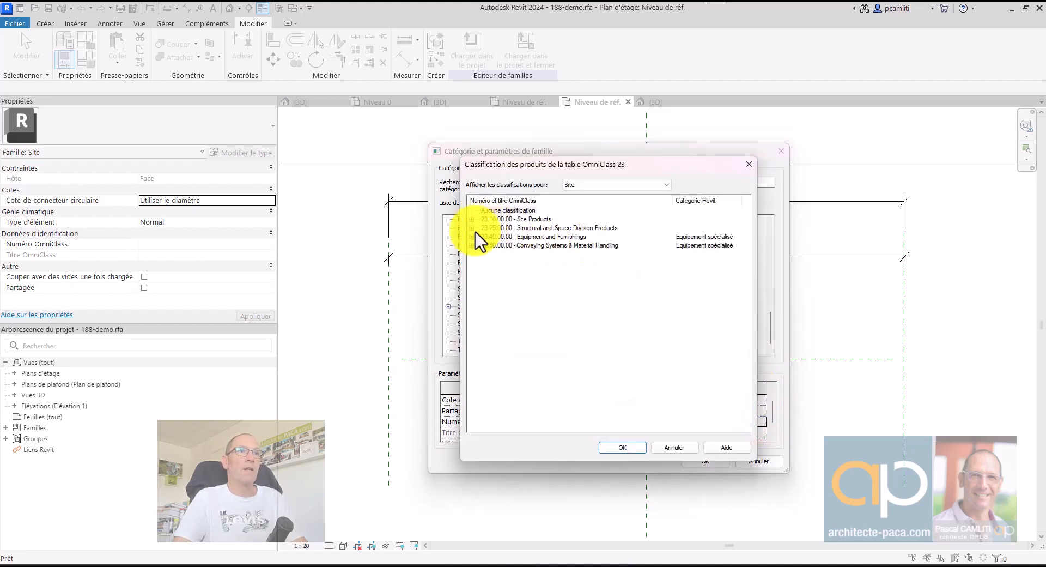
click(553, 237)
click(629, 447)
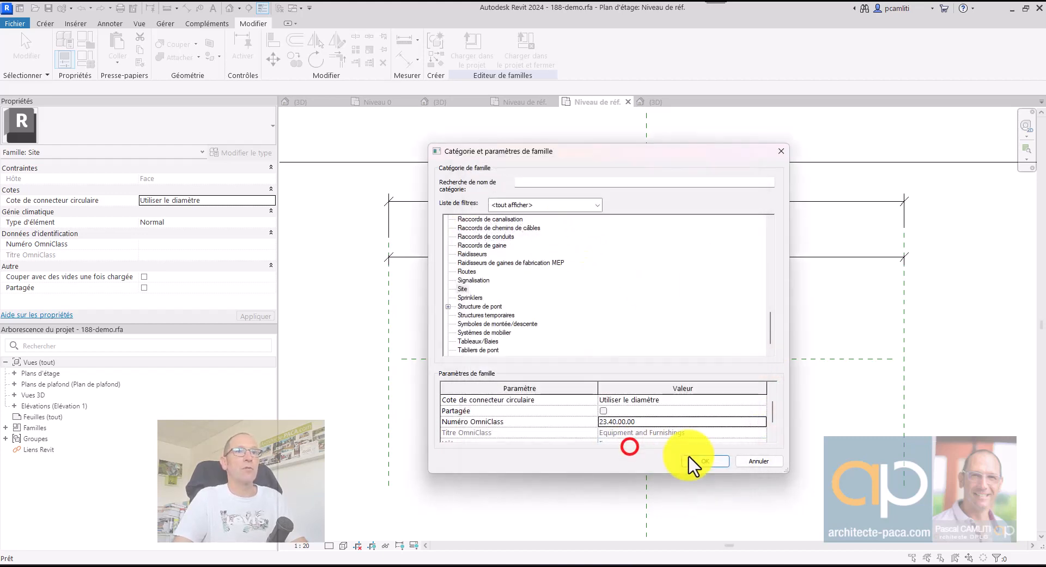
click(694, 461)
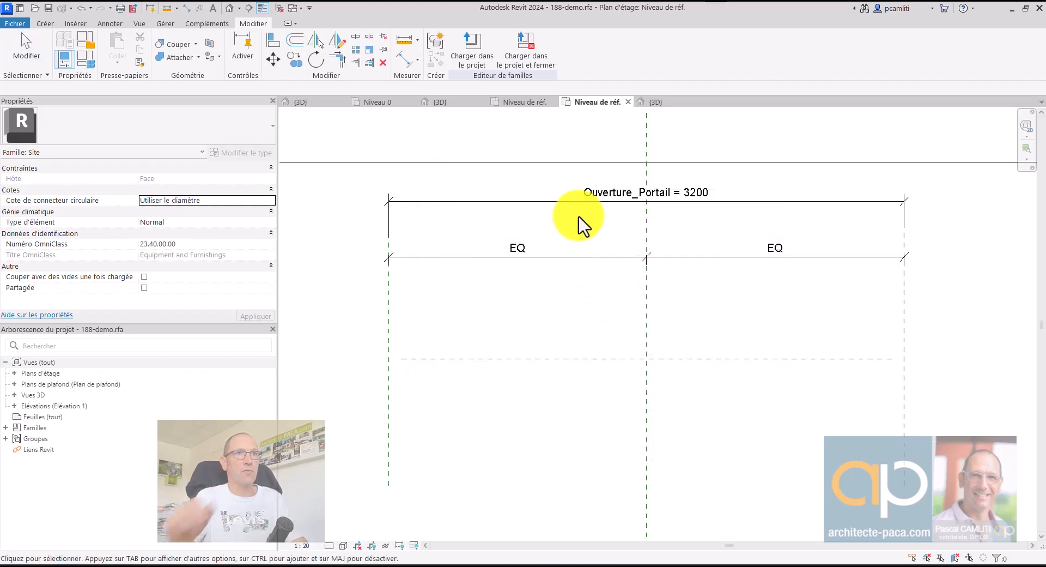
Add a material-type family parameter named Matériau_Portail, grouped under Matériaux et finitions
middle_drag(593, 195, 626, 191)
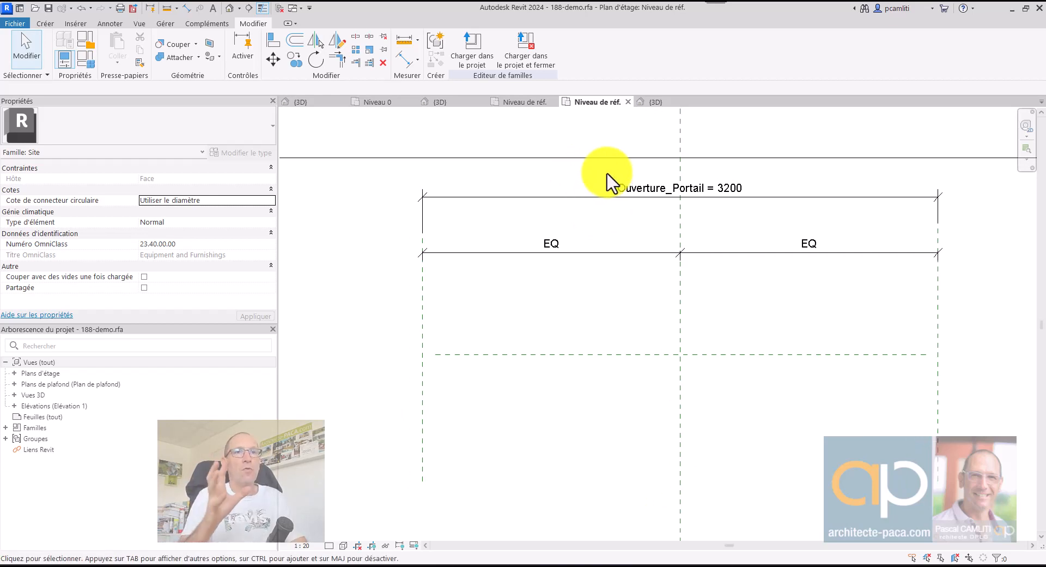
click(84, 59)
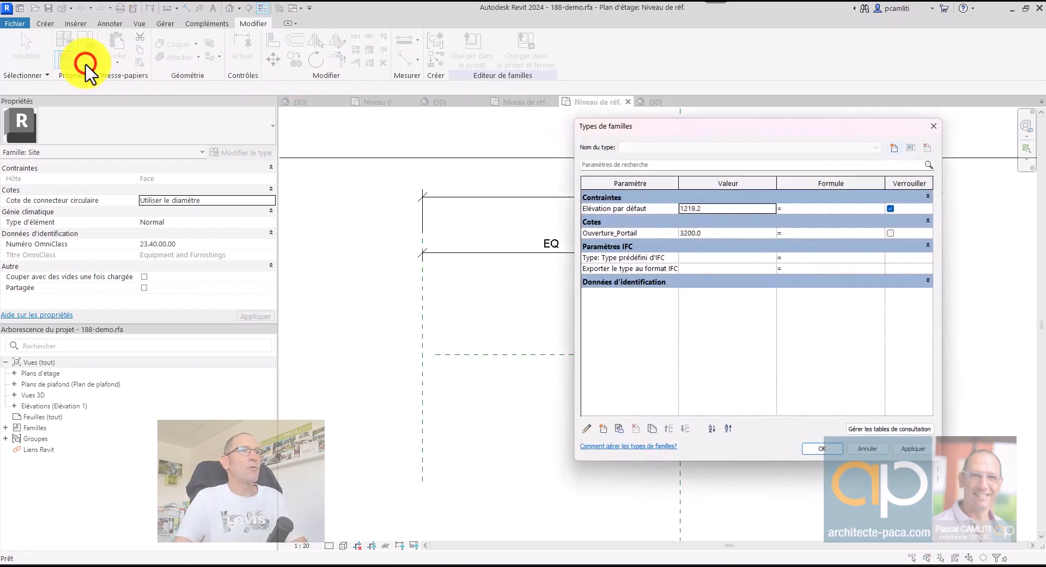
click(603, 429)
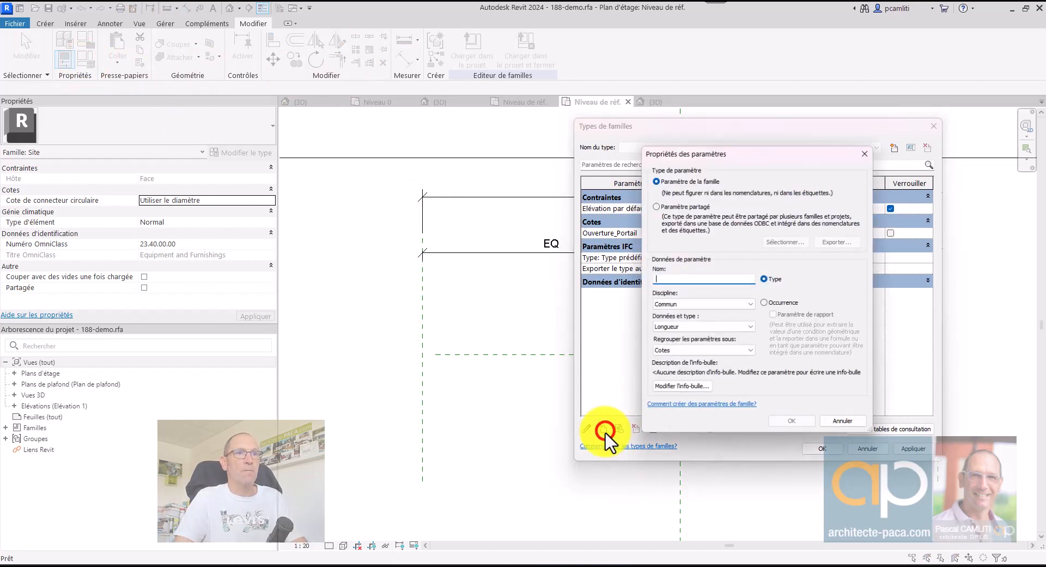
click(702, 327)
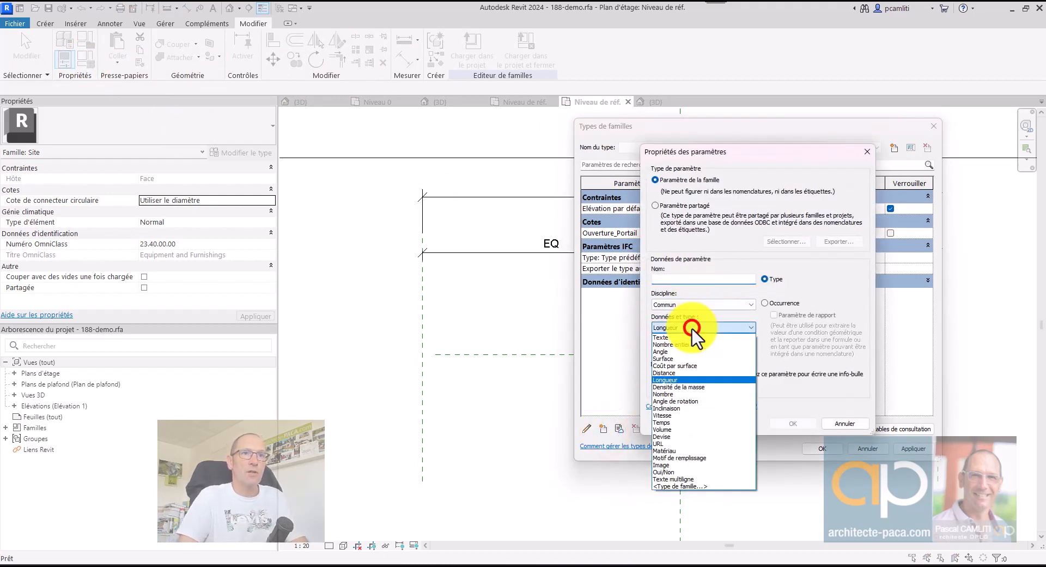
click(706, 451)
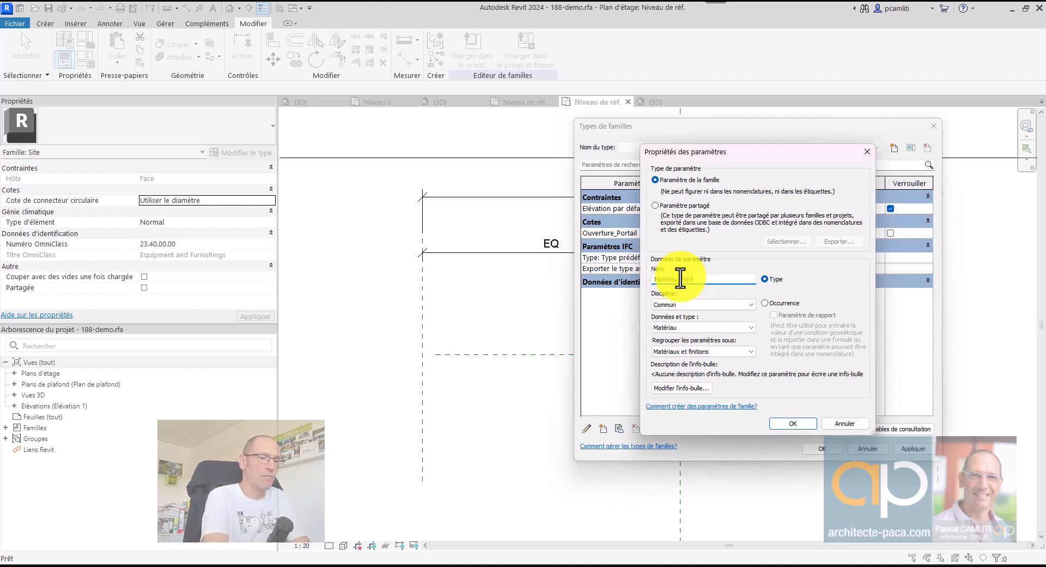
click(790, 424)
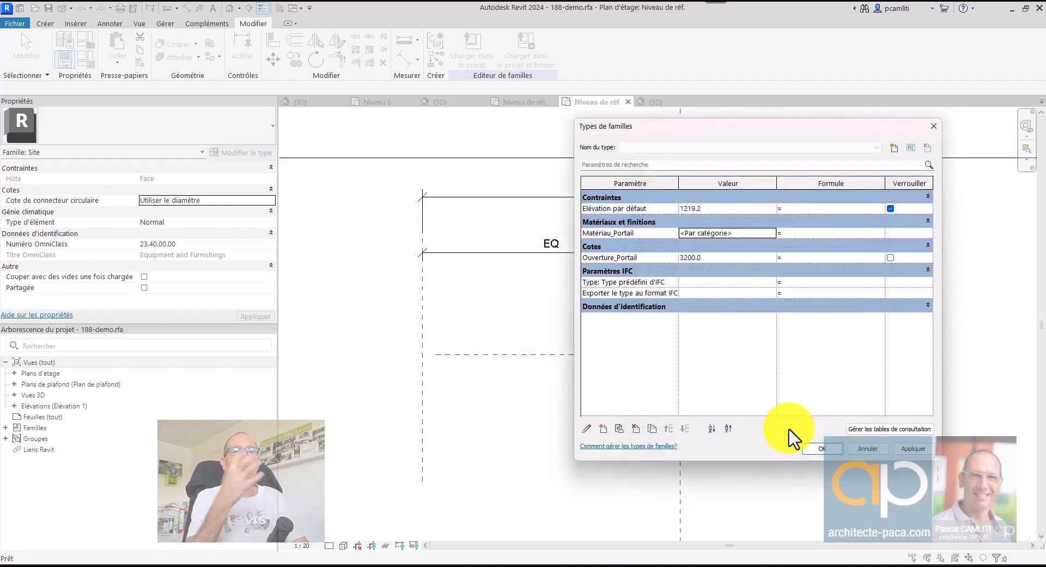
Try to assign the Matériaux AEC metal "Acier, finition peinture, gris foncé" to the Matériau_Portail parameter
click(774, 235)
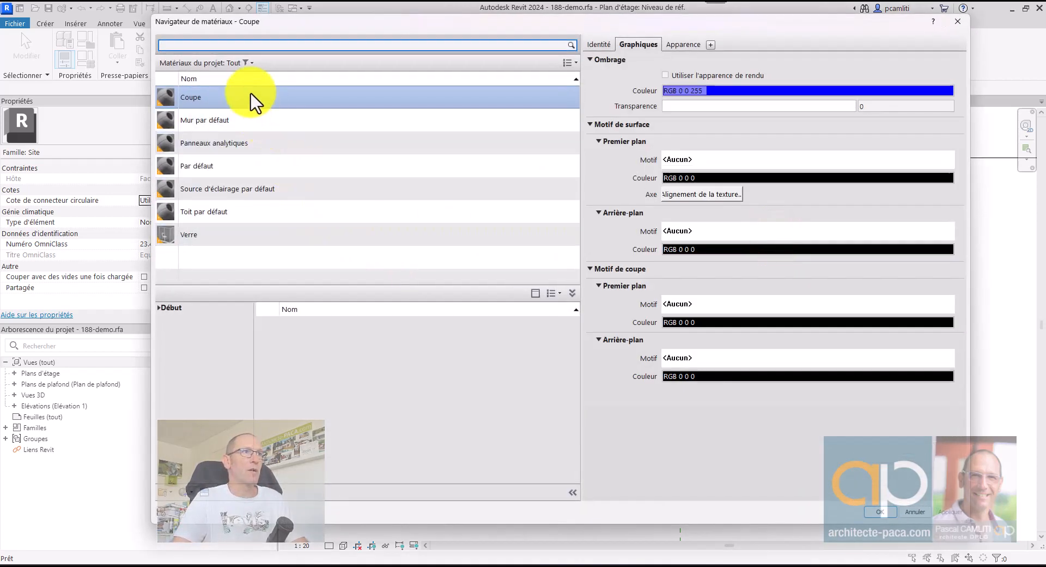
drag(151, 16, 404, 61)
click(417, 357)
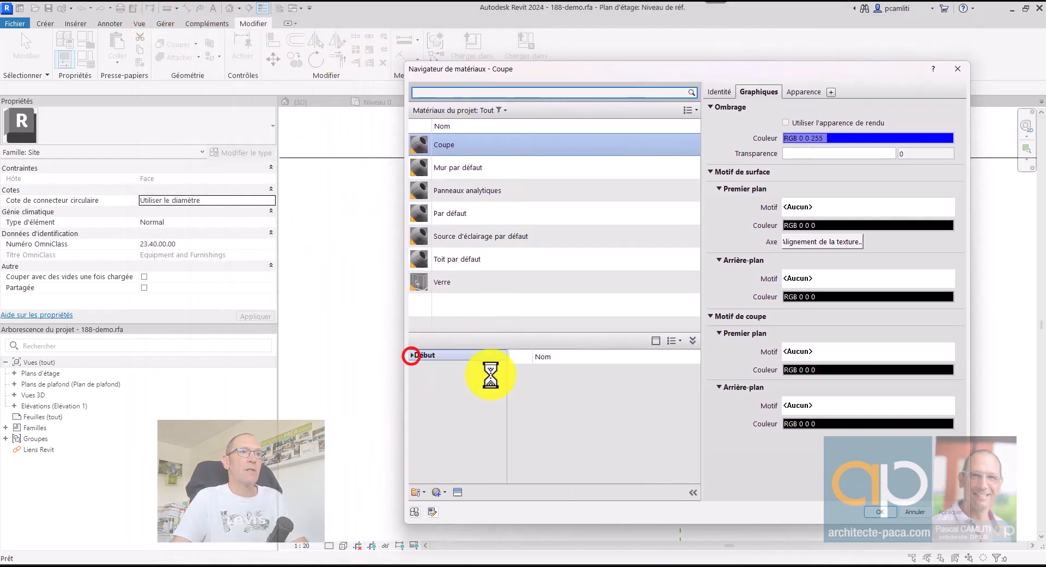
click(453, 377)
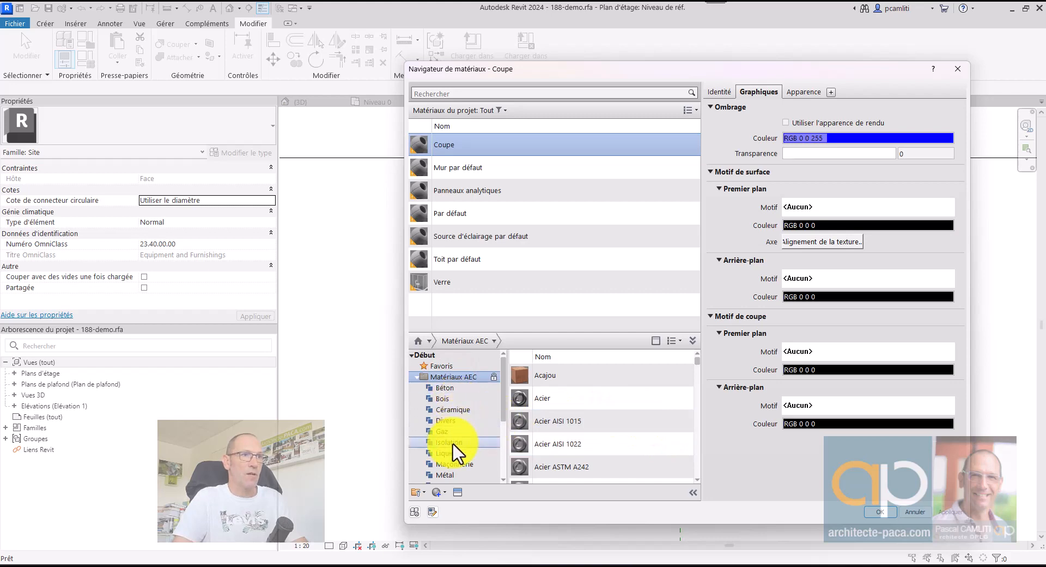
scroll(455, 435, down, 1)
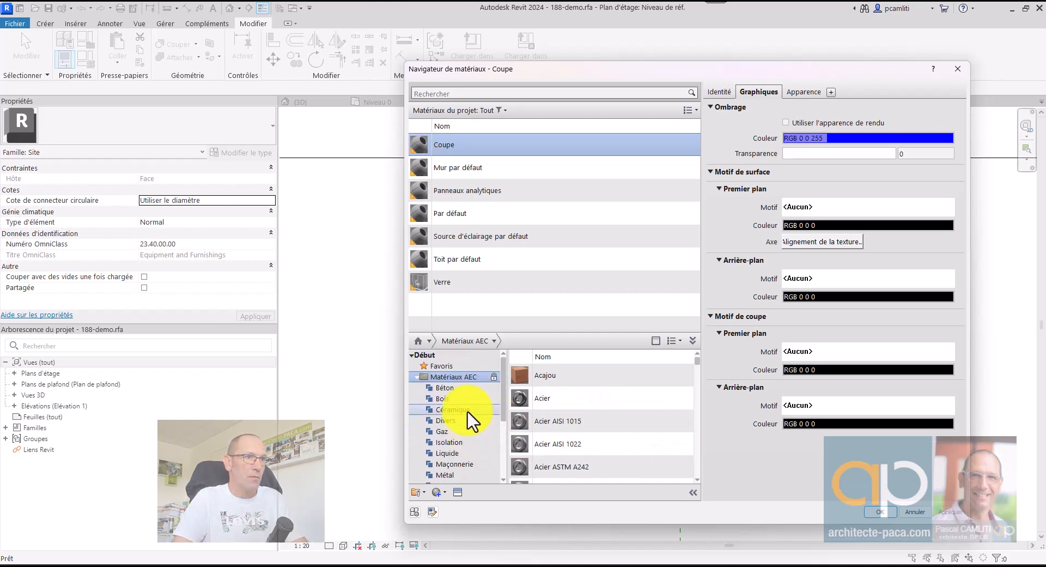
scroll(465, 403, down, 1)
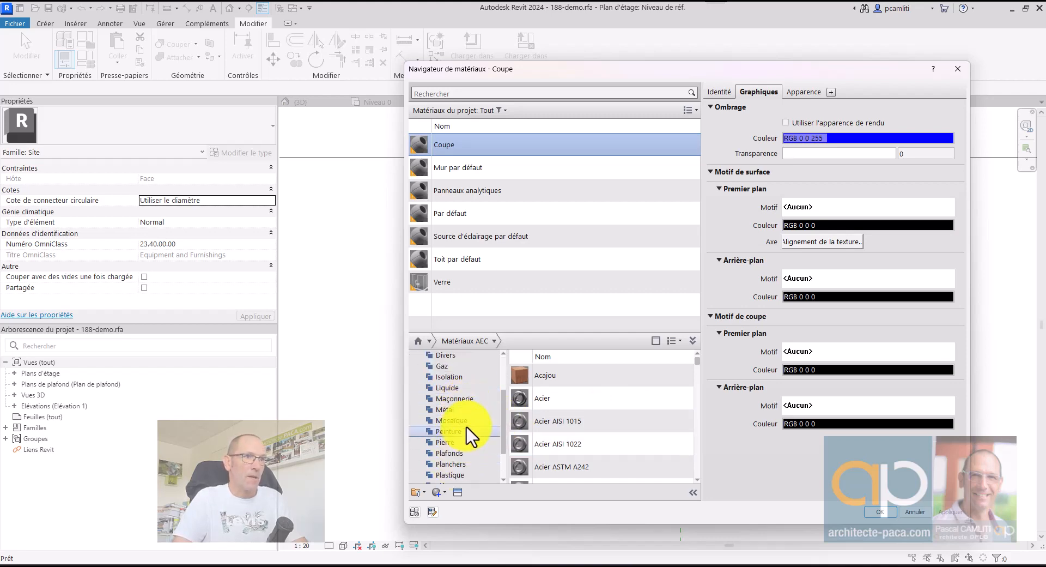
click(461, 410)
scroll(612, 415, down, 2)
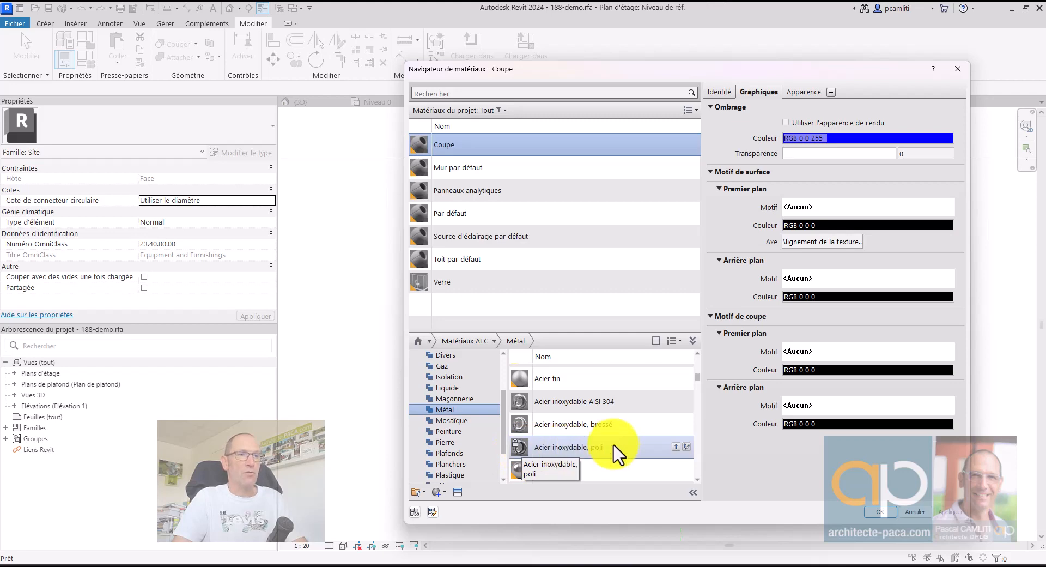
scroll(616, 455, down, 5)
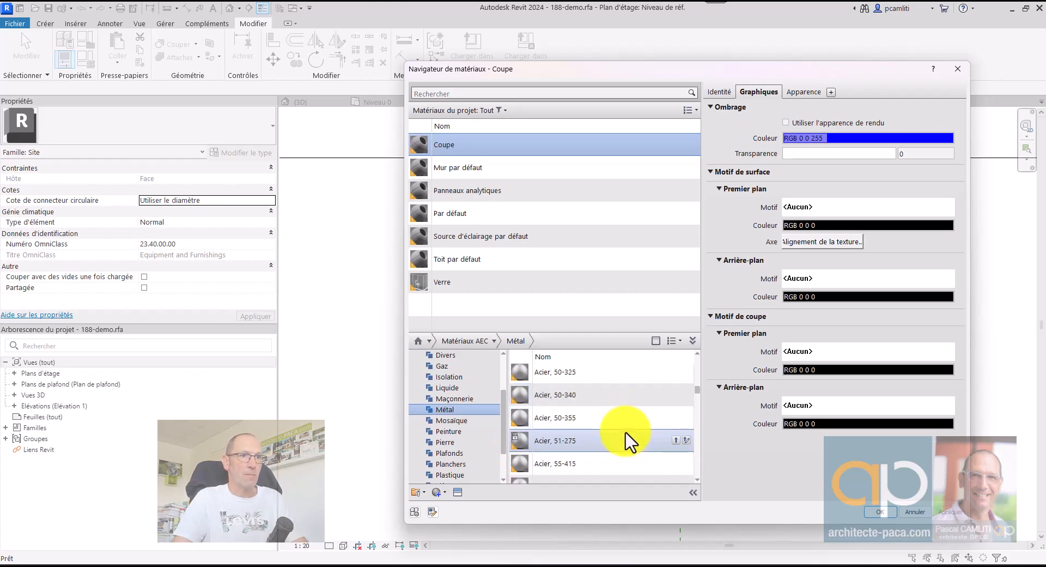
scroll(625, 448, down, 1)
click(607, 426)
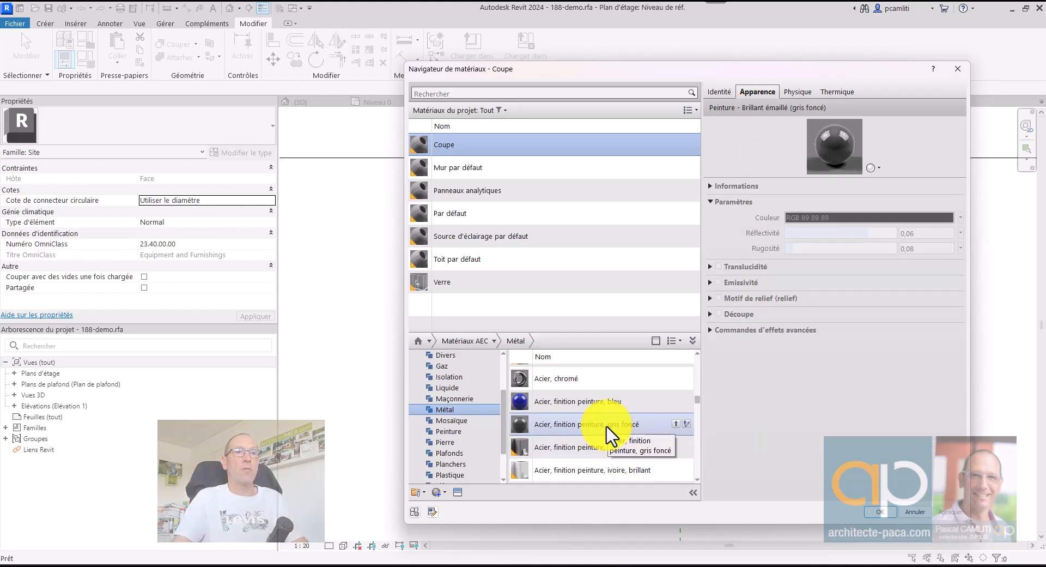
click(879, 511)
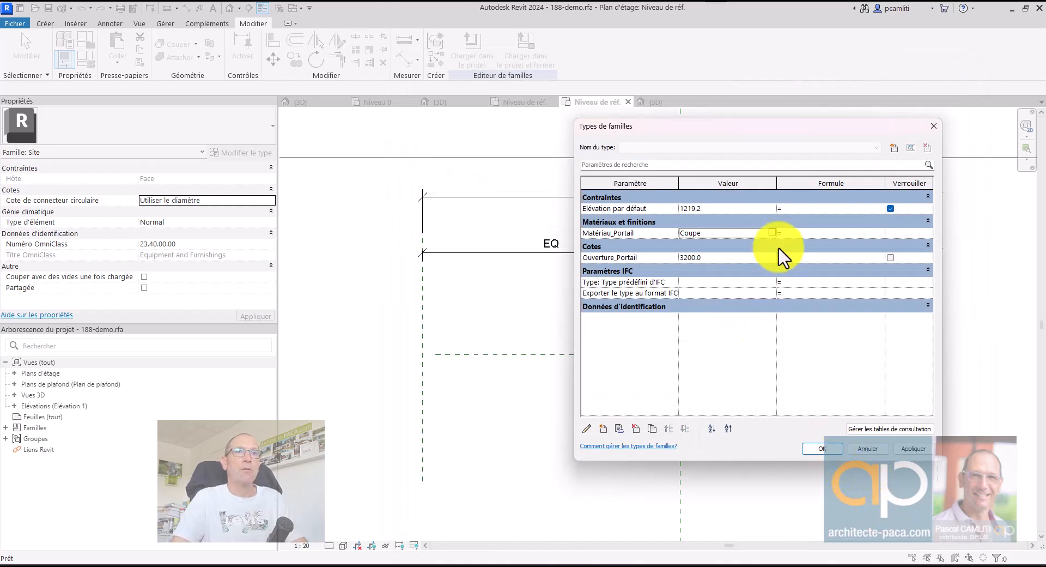
Add "Acier, finition peinture, gris foncé" from the Matériaux AEC metals to the family's materials and assign it to Matériau_Portail
click(771, 232)
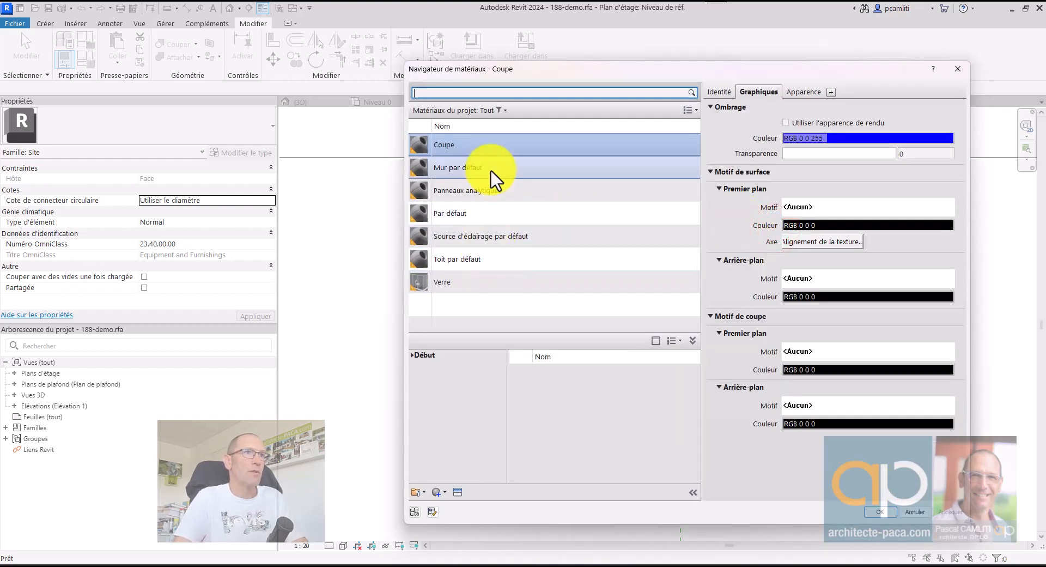
click(412, 354)
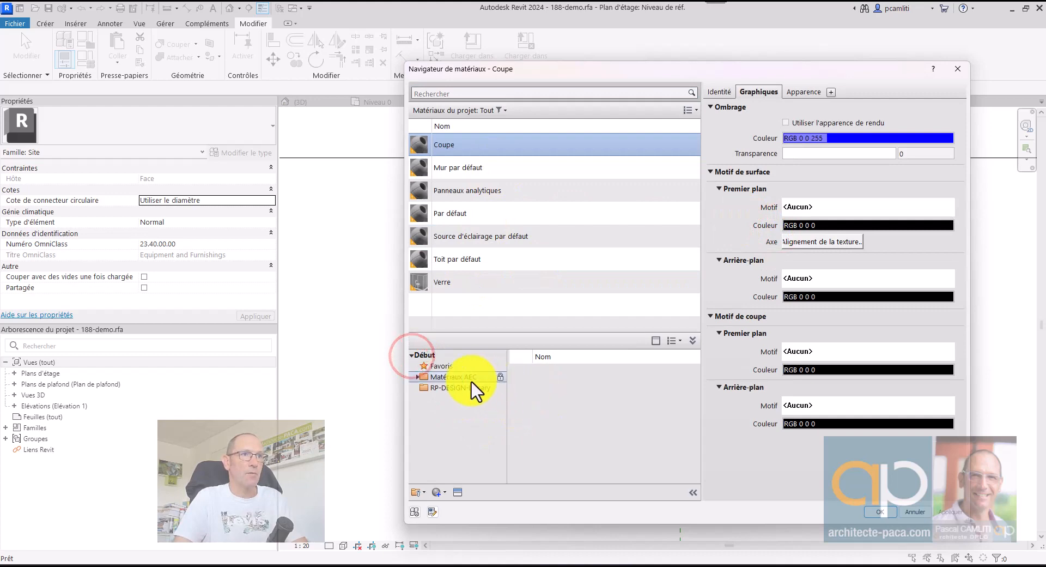
click(442, 376)
click(415, 377)
scroll(457, 414, down, 3)
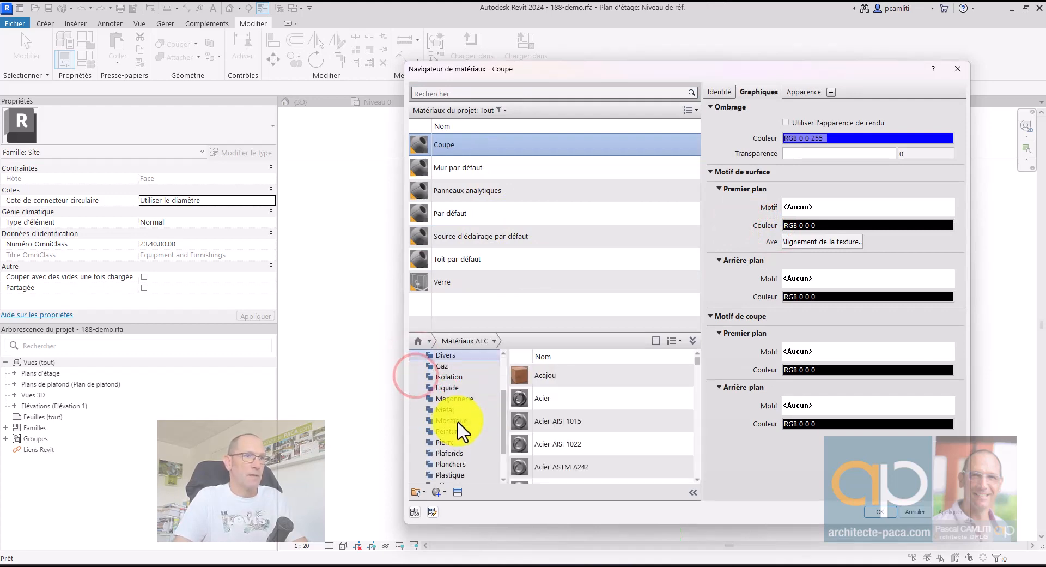
click(455, 410)
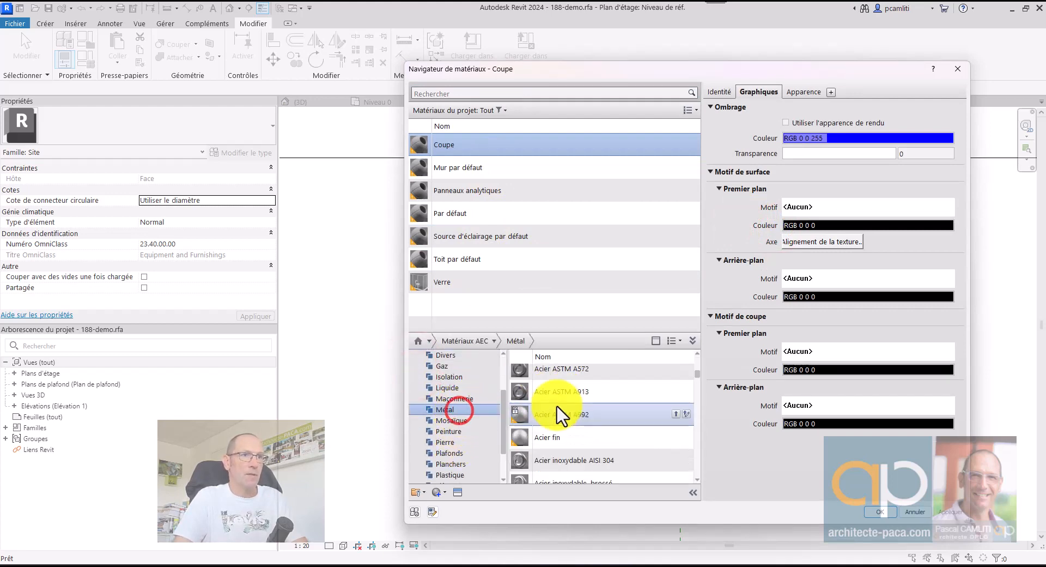
scroll(566, 414, down, 5)
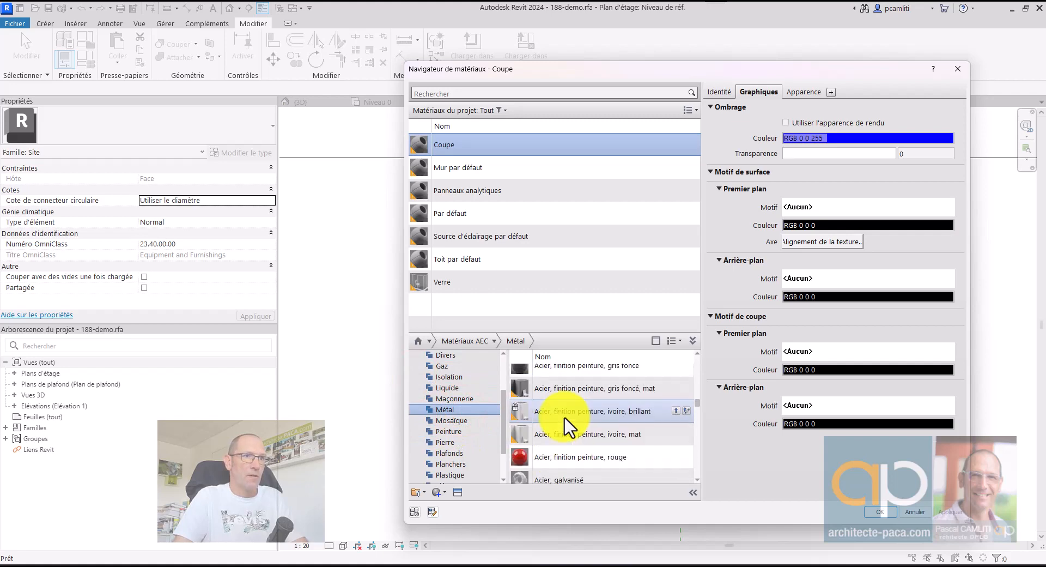
scroll(569, 425, up, 1)
click(599, 376)
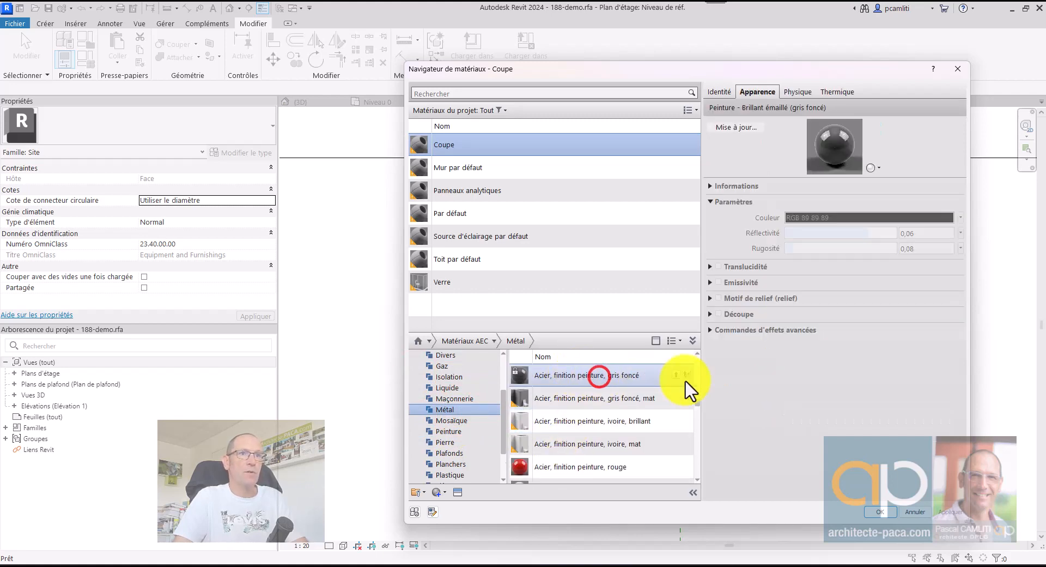
click(675, 374)
double_click(499, 144)
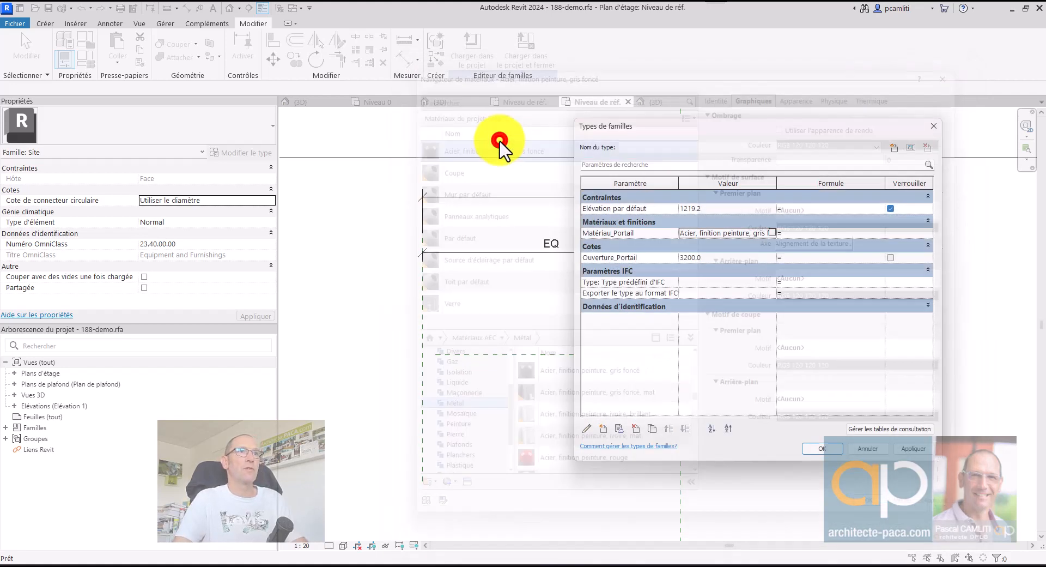
click(823, 447)
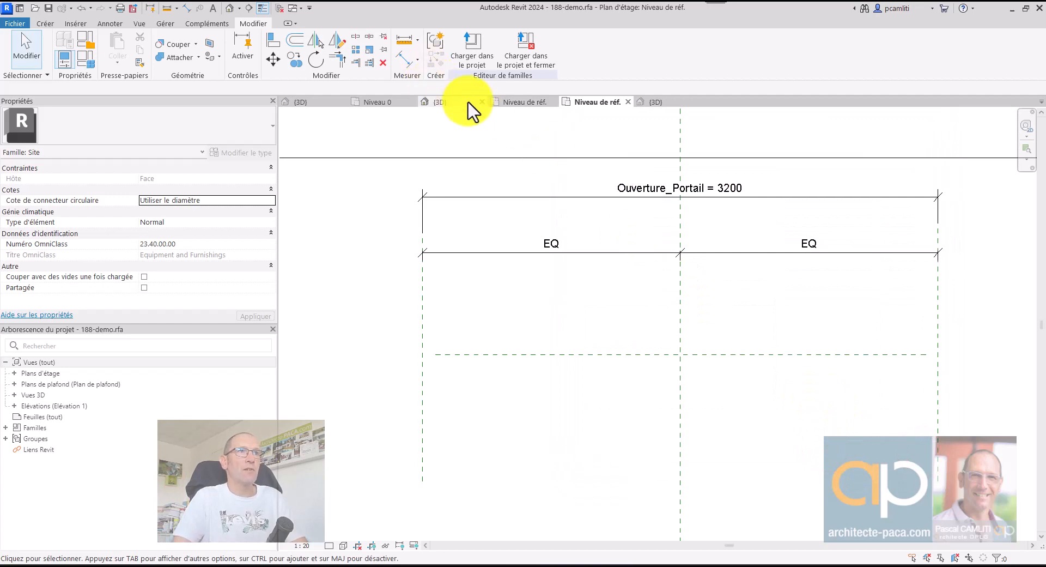
Examine the finished gate family in 3D, picking out one of its poteau-portail components
click(314, 103)
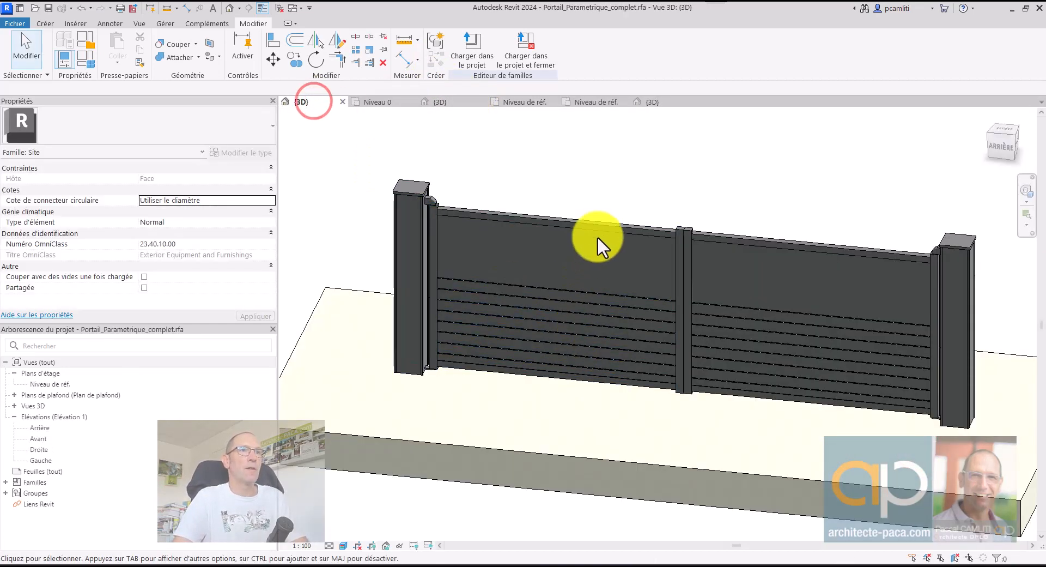
click(602, 228)
click(617, 165)
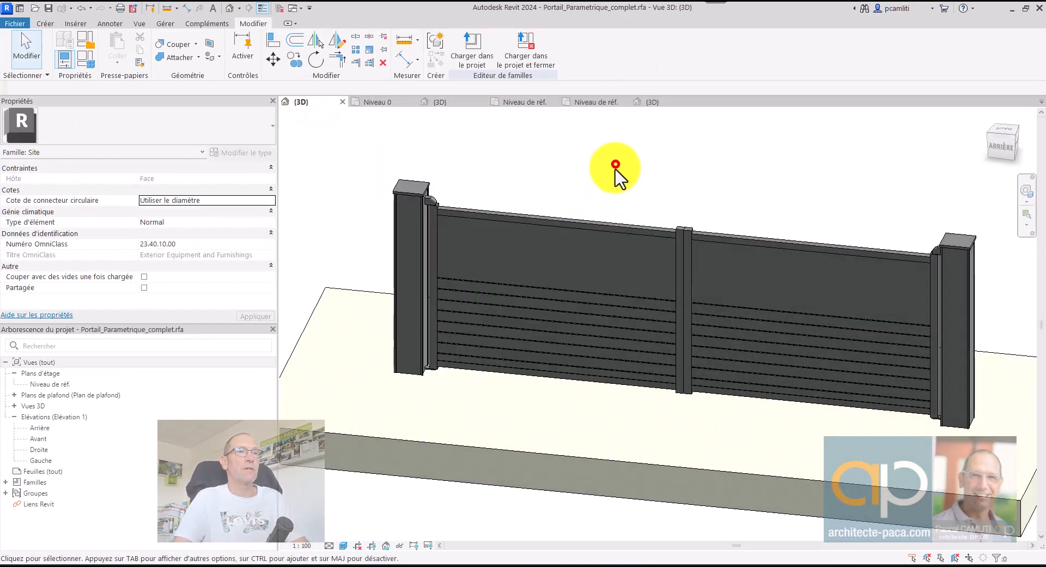
click(578, 222)
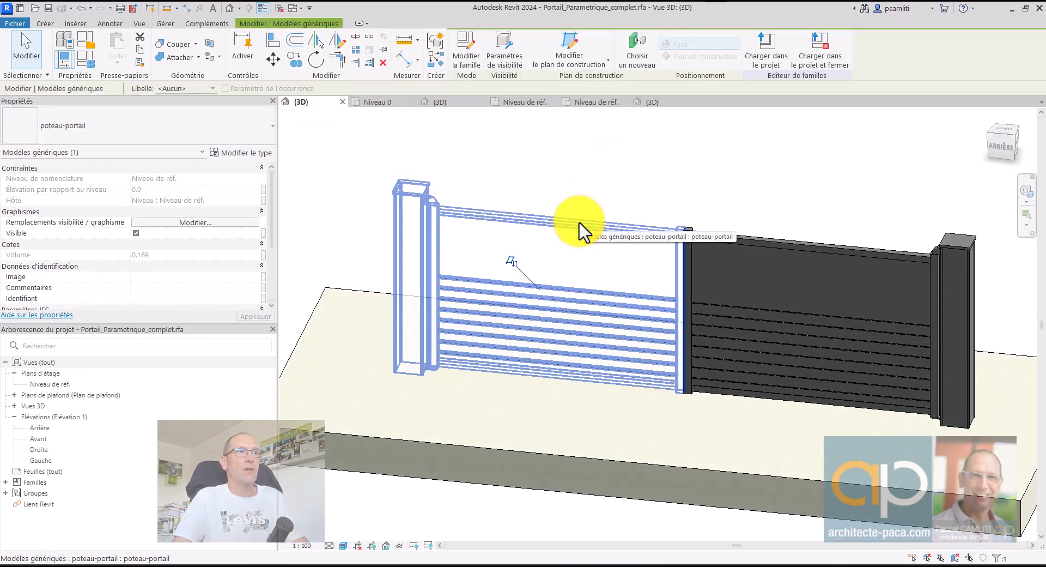
Examine the finished gate's reference-level plan and its family type parameters and formulas without changing them
double_click(47, 383)
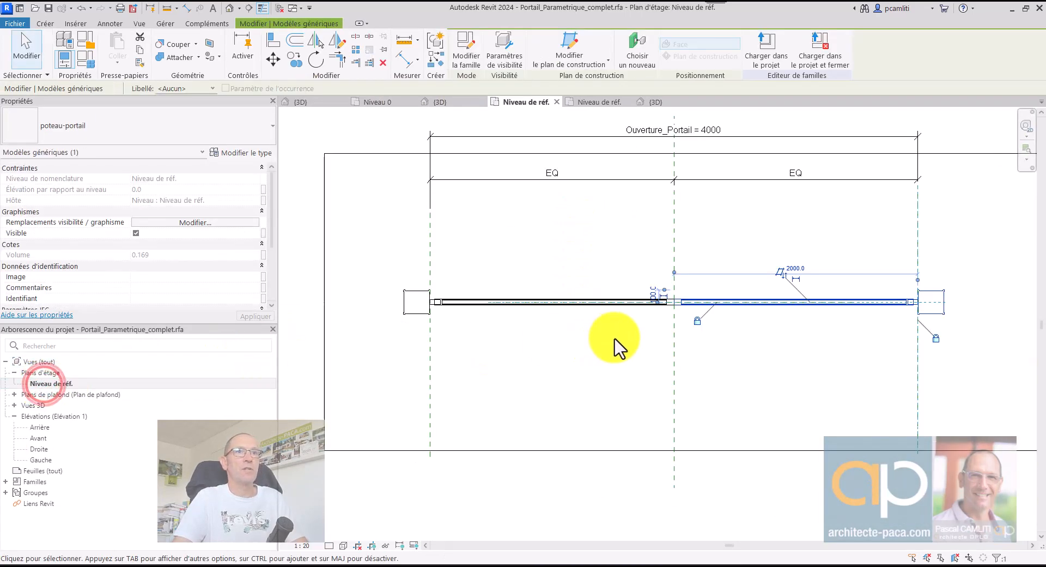
scroll(679, 265, down, 1)
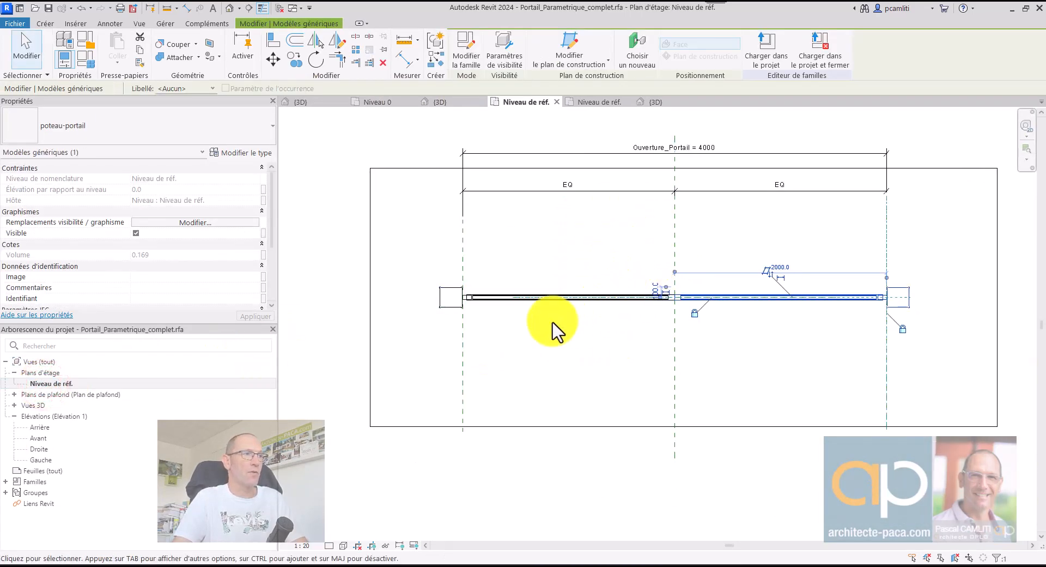
click(90, 61)
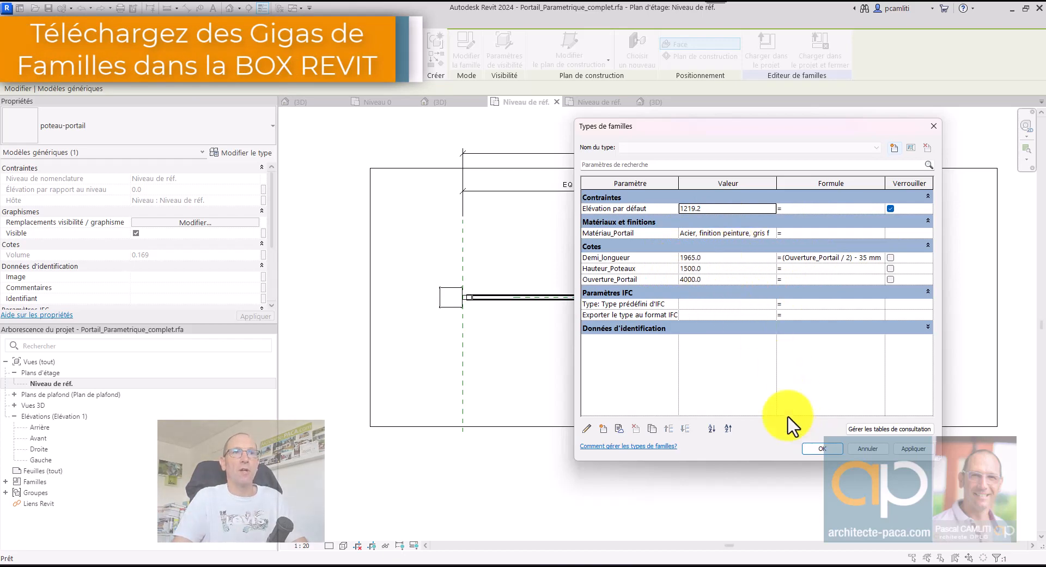
click(858, 449)
Open the nested poteau-portail family for editing from the finished gate and examine its post in 3D
click(641, 300)
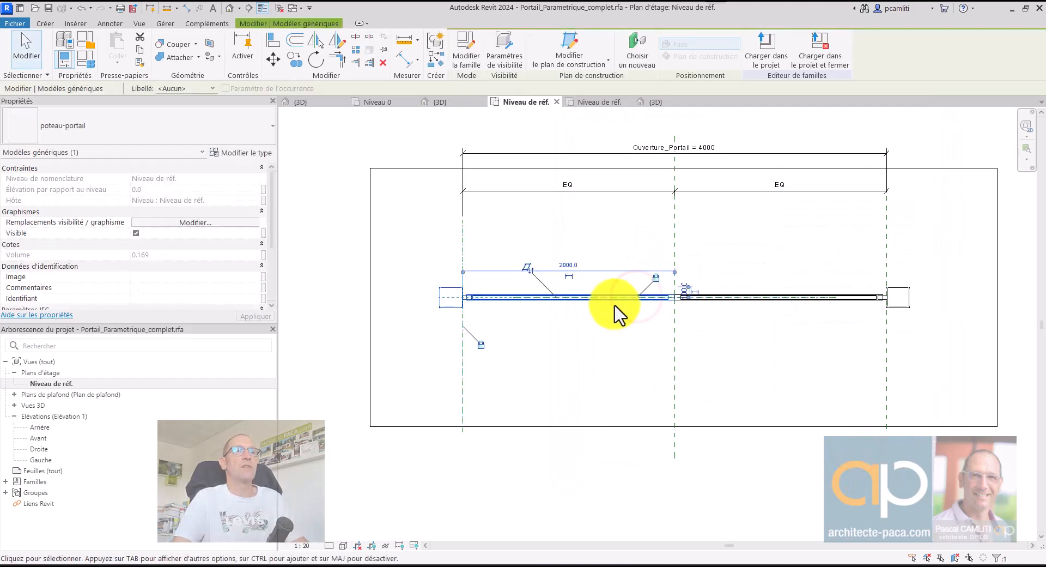
click(466, 61)
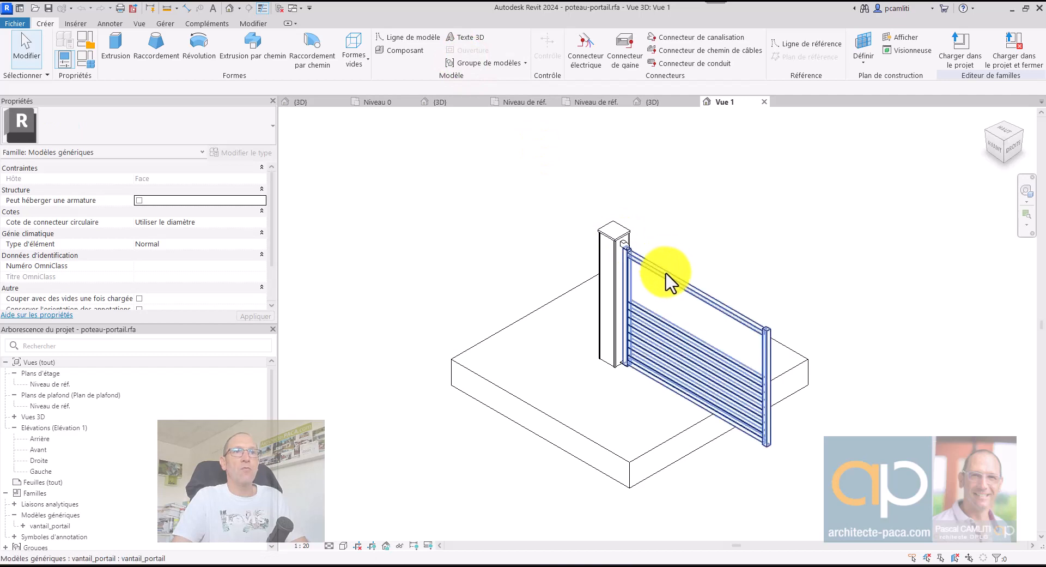
shift+middle_drag(666, 280, 603, 245)
click(596, 241)
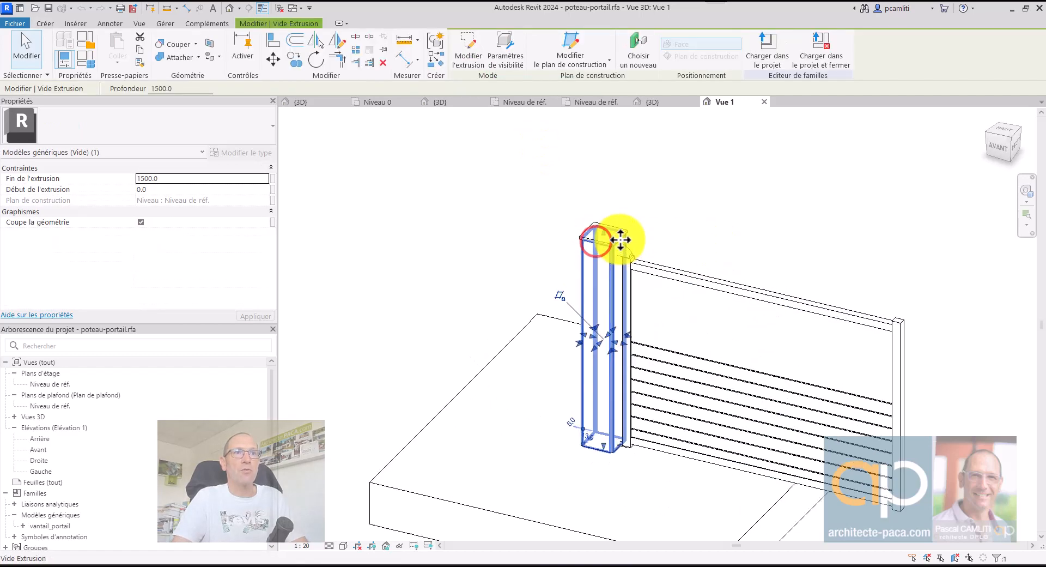
scroll(616, 239, up, 4)
click(686, 225)
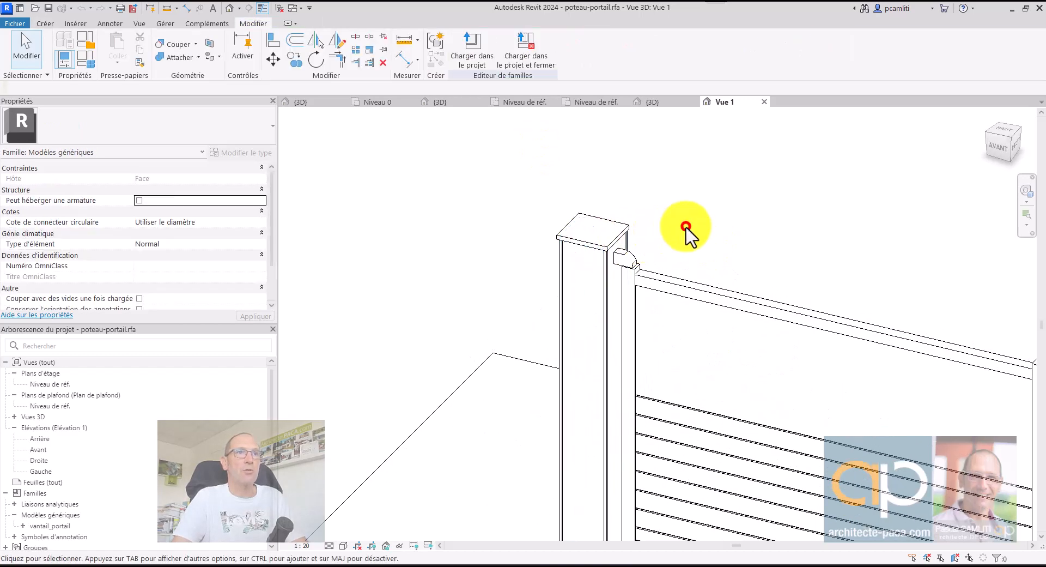
click(601, 261)
click(354, 223)
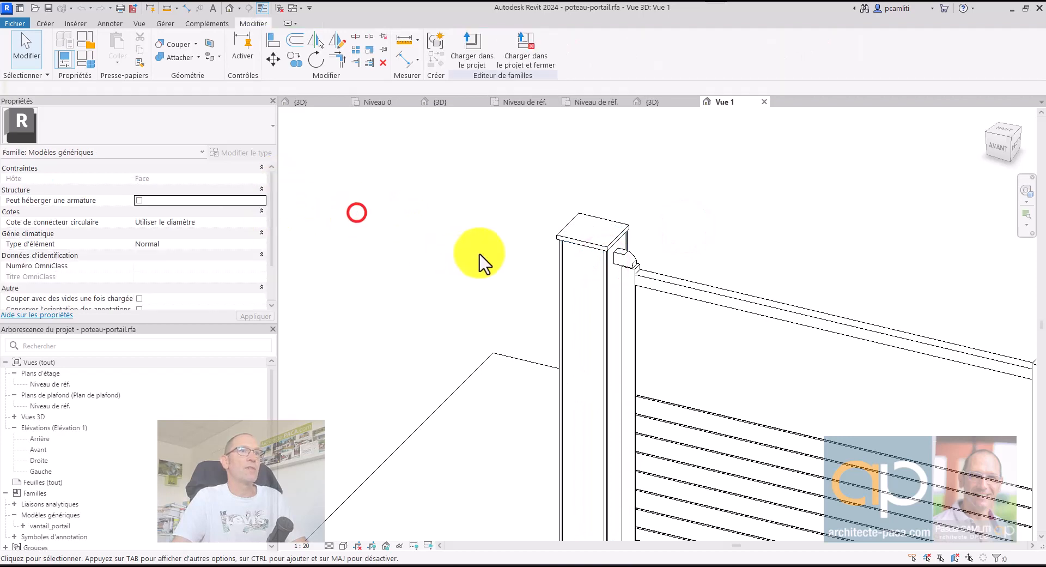
shift+middle_drag(516, 243, 536, 210)
Inspect the sketch profile of the post's void extrusion and leave the sketch without changes
click(551, 418)
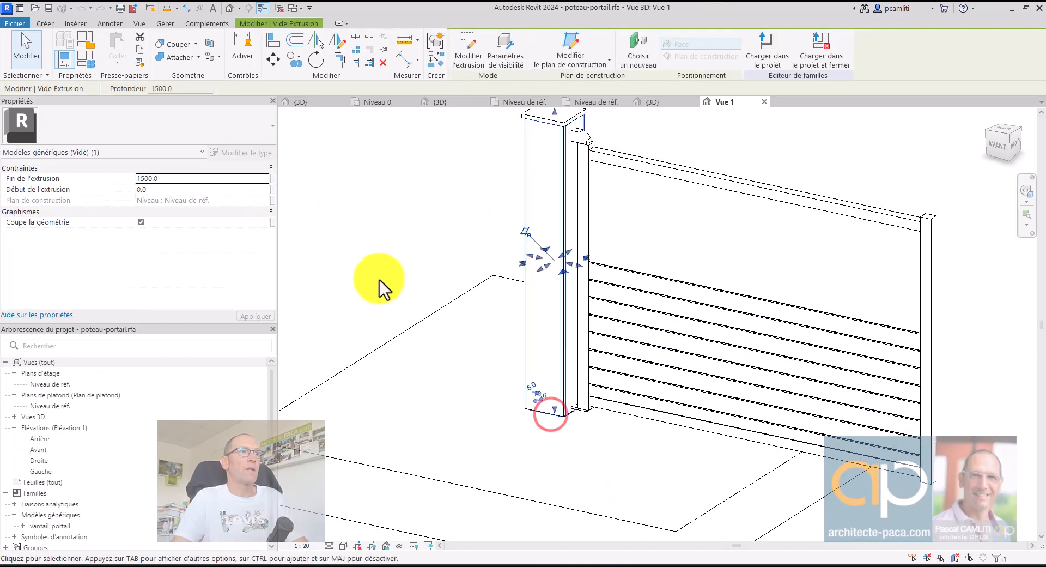
mouse_move(381, 285)
shift+middle_down()
mouse_move(443, 345)
mouse_move(518, 357)
mouse_move(545, 349)
mouse_move(416, 338)
shift+middle_up()
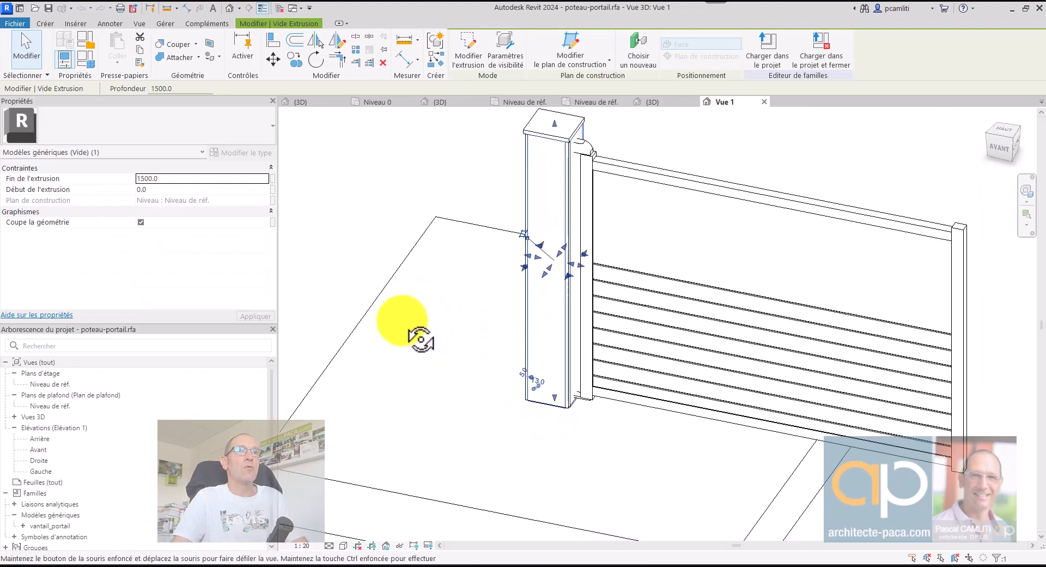
click(469, 54)
scroll(552, 417, up, 4)
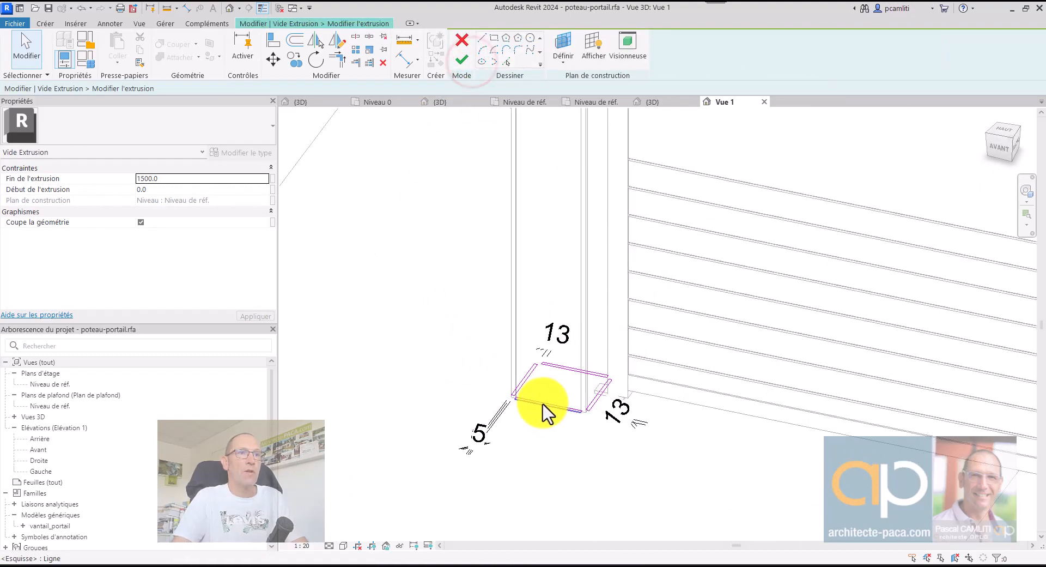
click(459, 41)
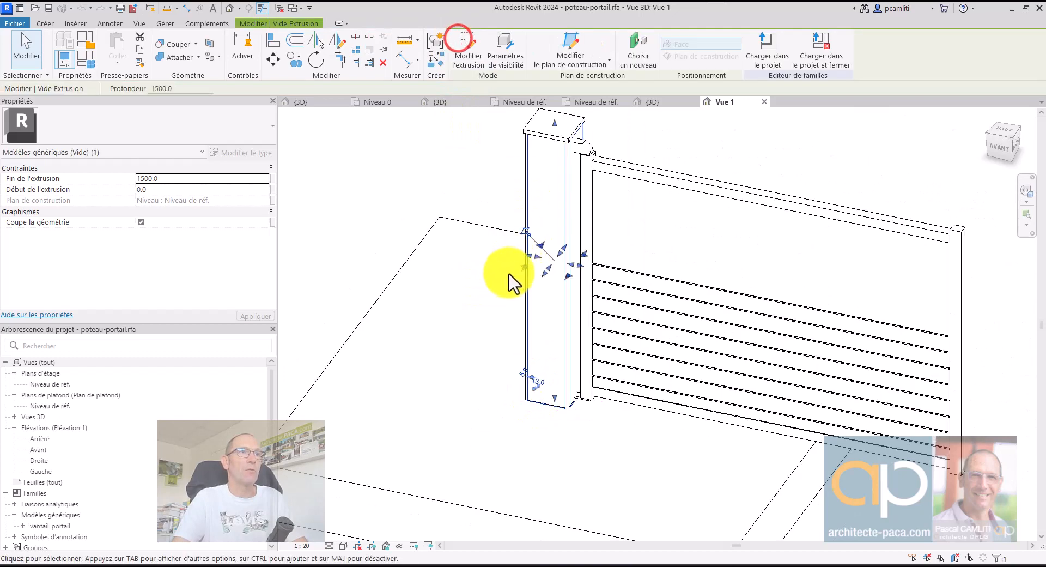
Inspect the sketch profile of the post's solid extrusion at its base and leave the sketch without changes
click(524, 154)
click(481, 61)
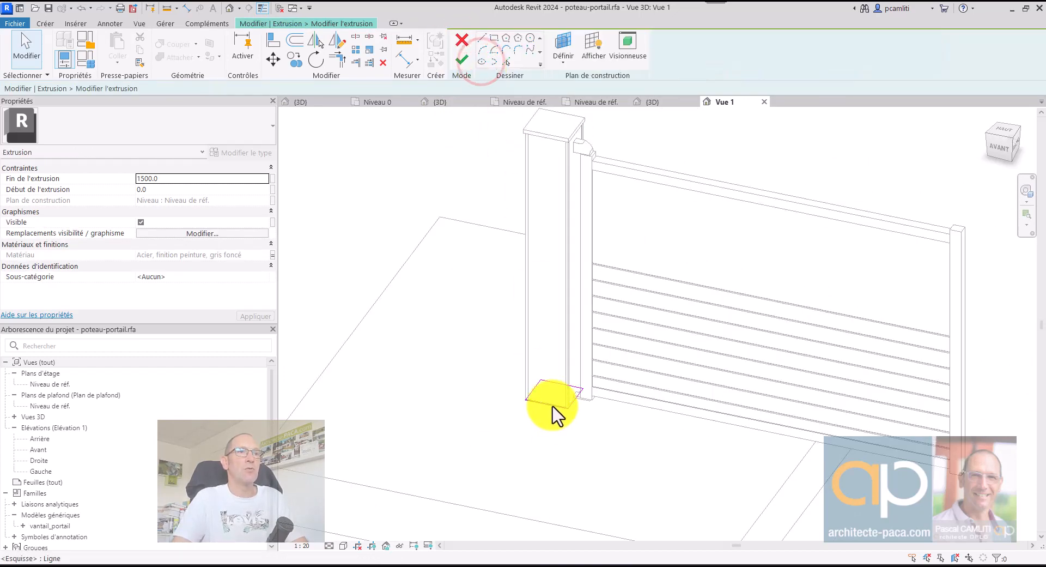
scroll(544, 397, up, 3)
scroll(559, 405, down, 2)
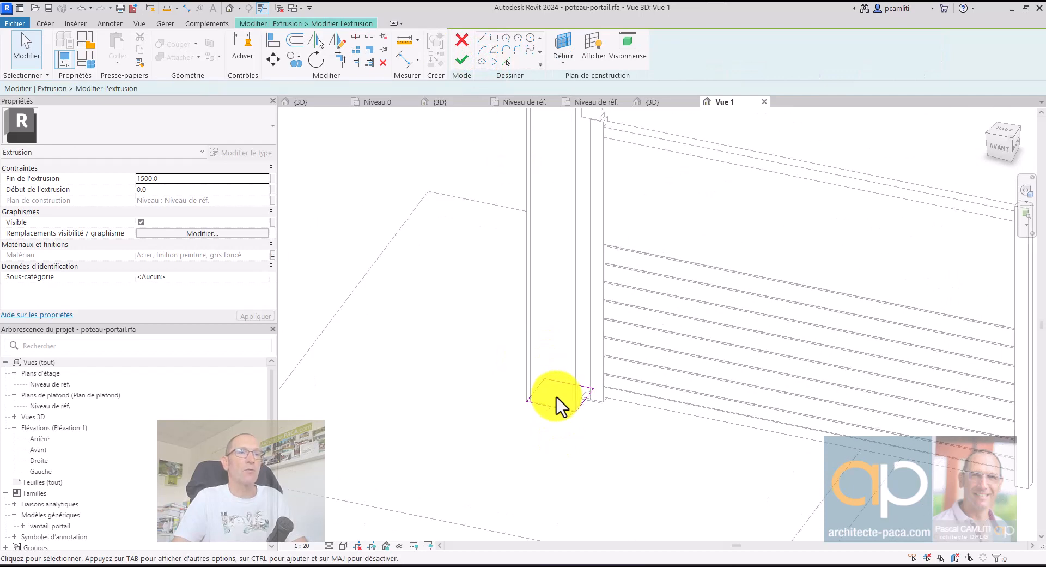
scroll(561, 218, down, 4)
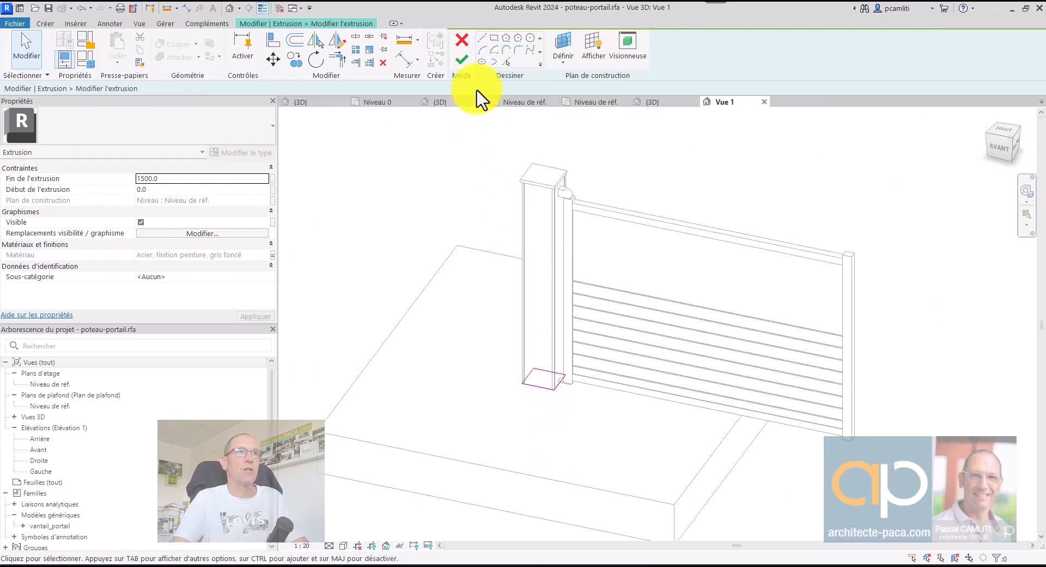
click(462, 44)
Examine the properties of the post's void extrusion and of the cap extrusion on top of the post
scroll(509, 158, up, 2)
click(658, 142)
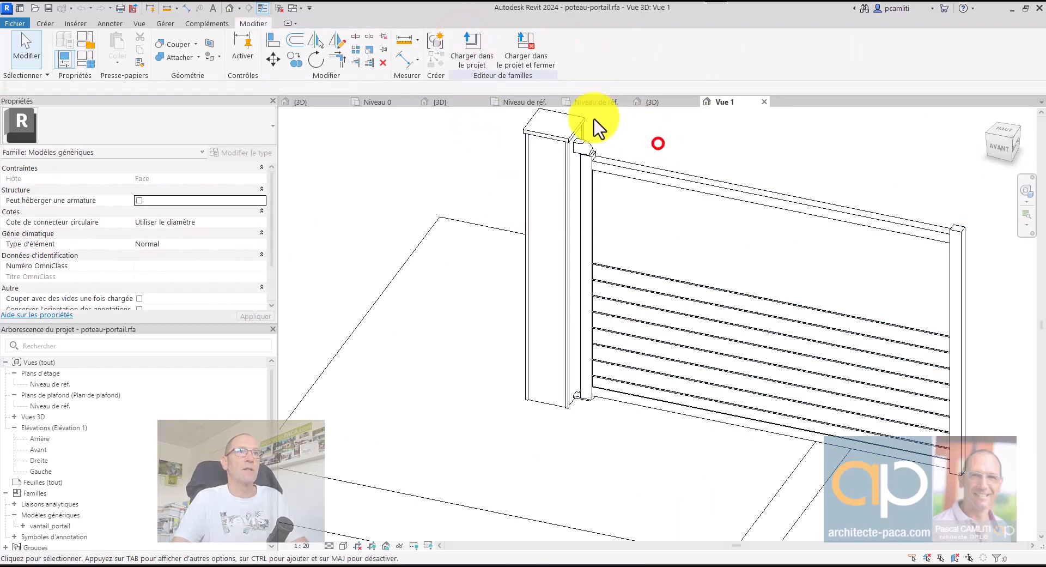
click(561, 149)
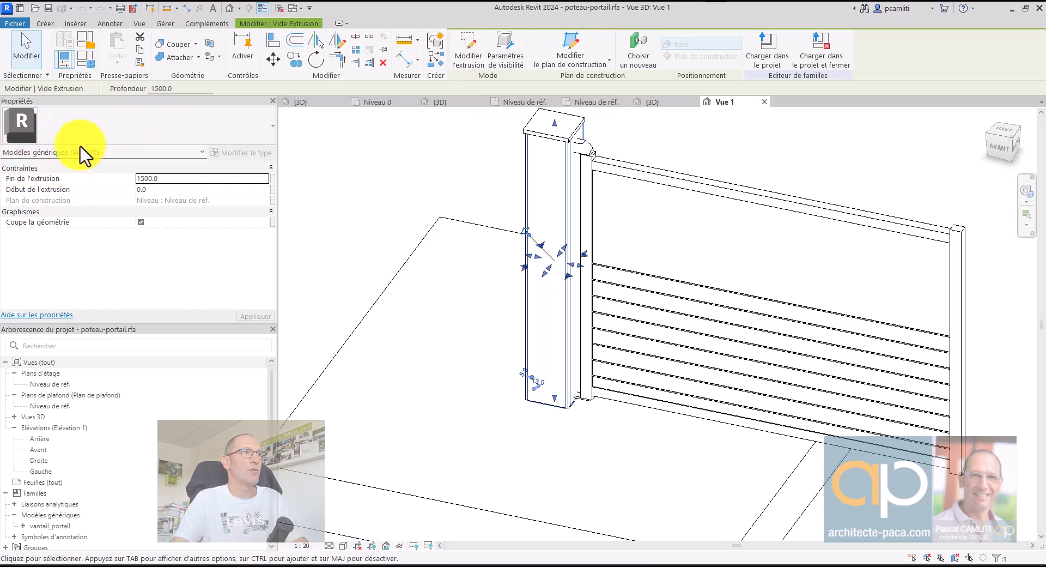
click(690, 169)
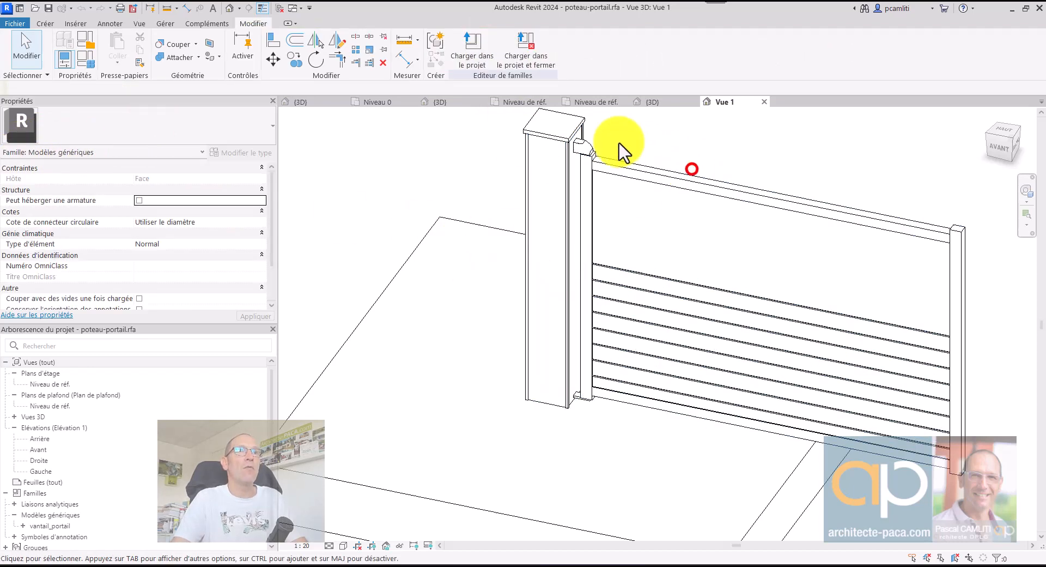
scroll(547, 155, up, 5)
middle_drag(685, 166, 687, 242)
scroll(686, 242, up, 1)
click(544, 190)
click(661, 203)
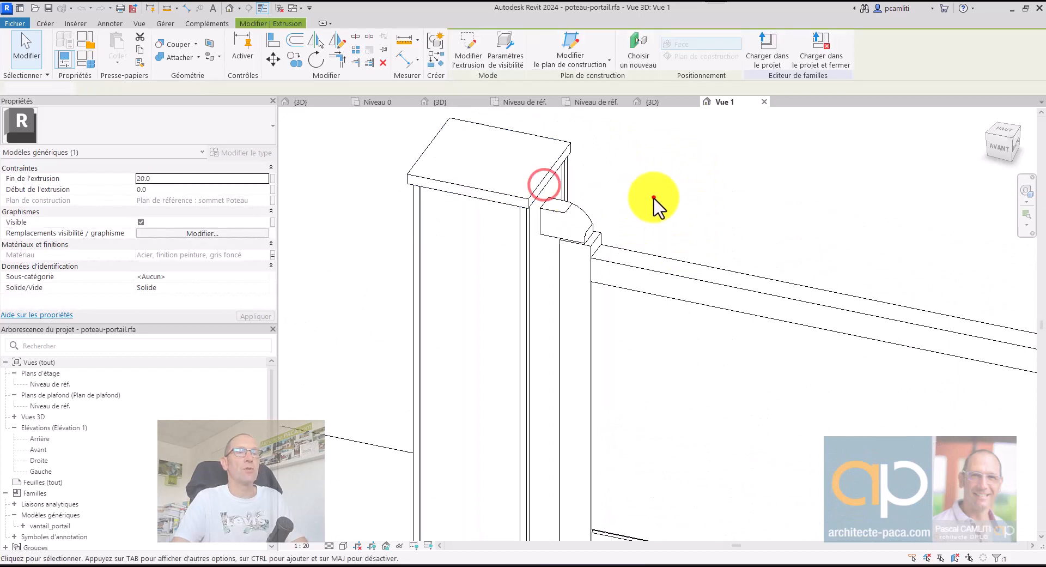
scroll(657, 207, down, 3)
scroll(665, 215, up, 2)
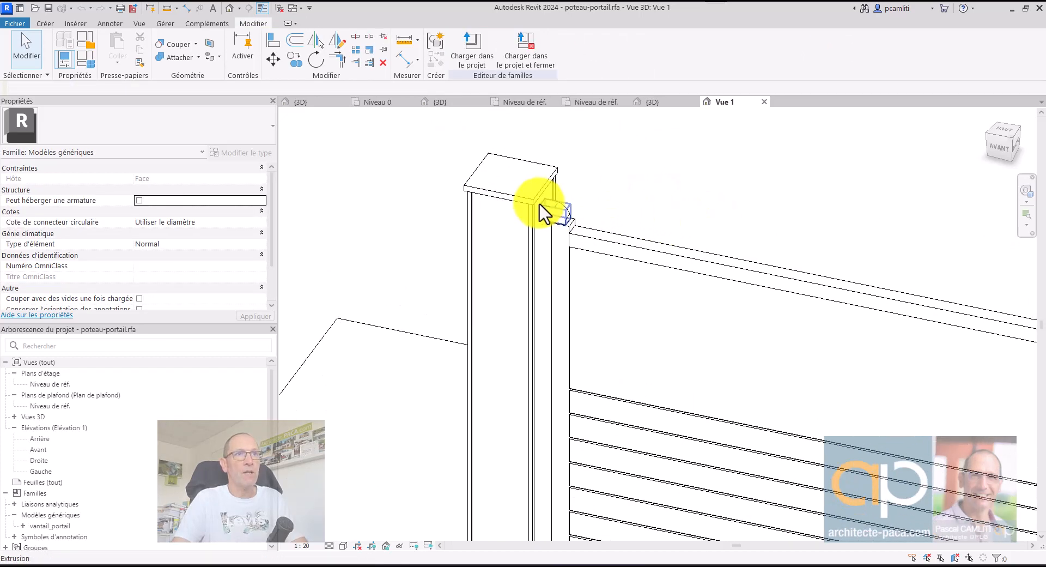
Examine the upper pivot bracket's solid extrusion and the void sweep that rounds it
click(553, 209)
click(668, 212)
scroll(577, 223, up, 4)
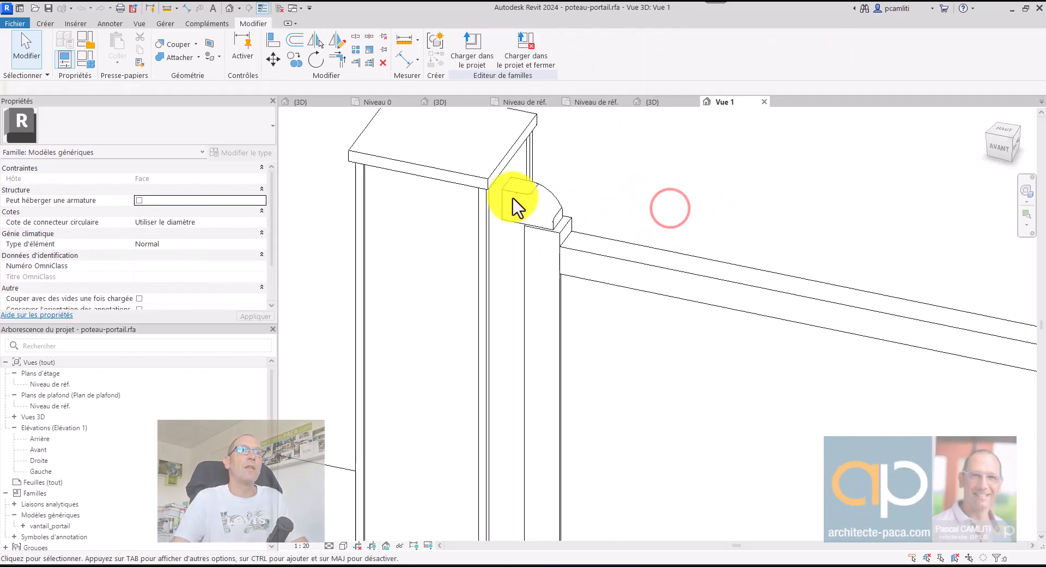
click(511, 203)
scroll(504, 195, up, 3)
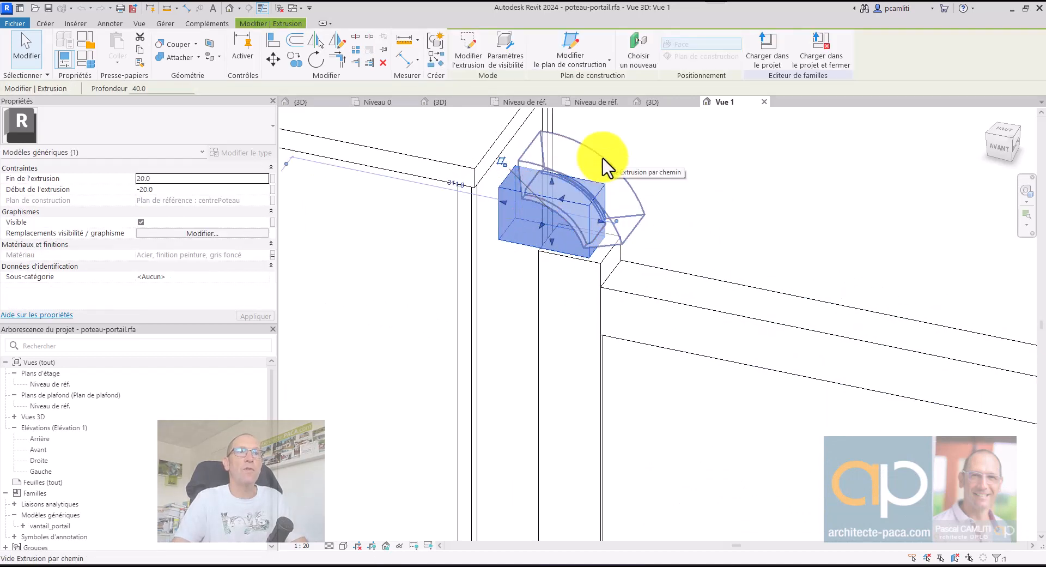
click(681, 162)
scroll(741, 240, down, 3)
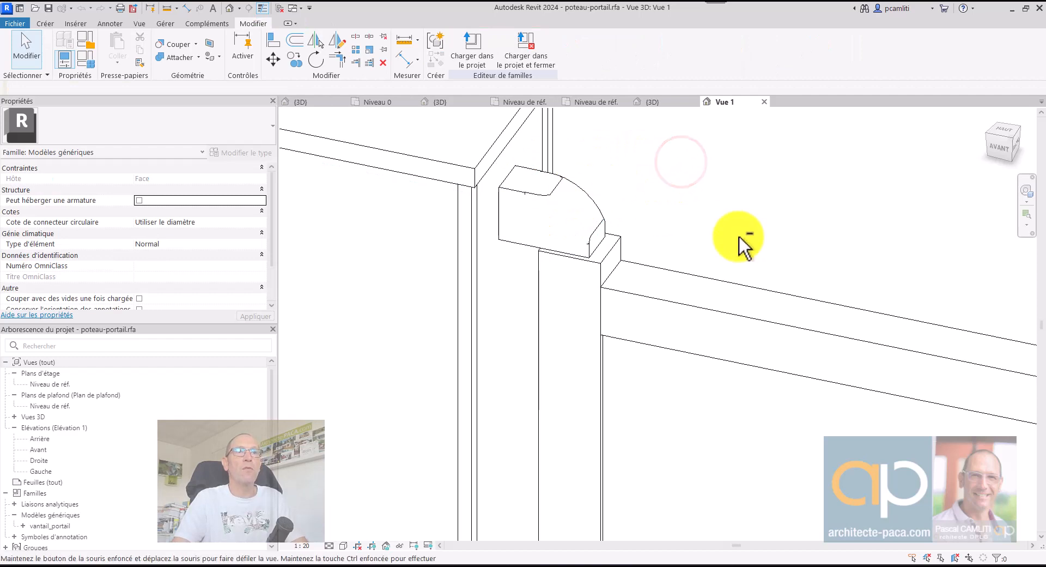
Examine the lower pivot support's extrusion at the foot of the post in 3D
shift+middle_drag(741, 240, 745, 204)
scroll(715, 257, down, 1)
scroll(780, 240, down, 3)
middle_drag(785, 253, 675, 228)
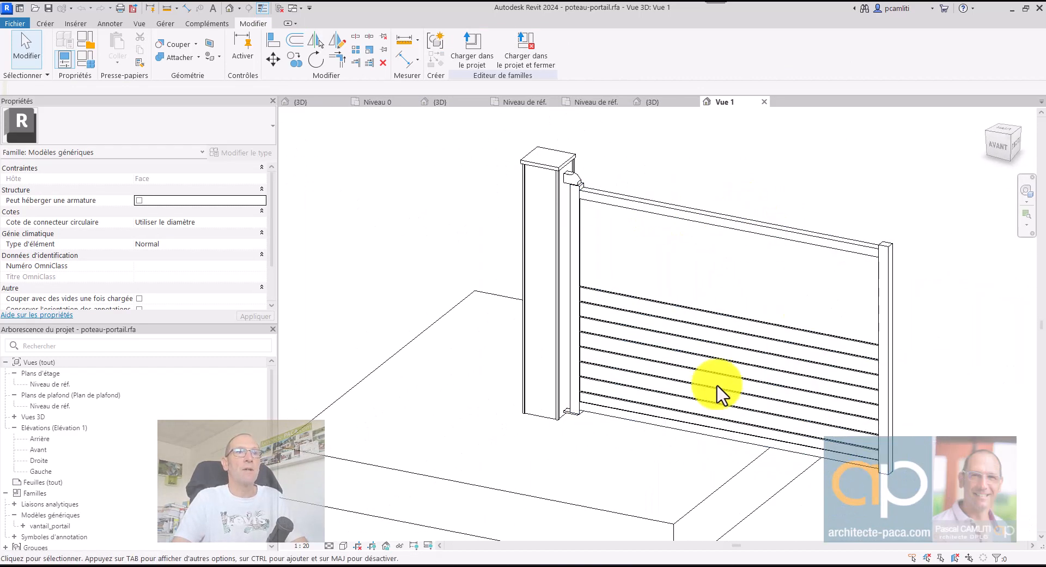
scroll(567, 417, up, 4)
click(560, 401)
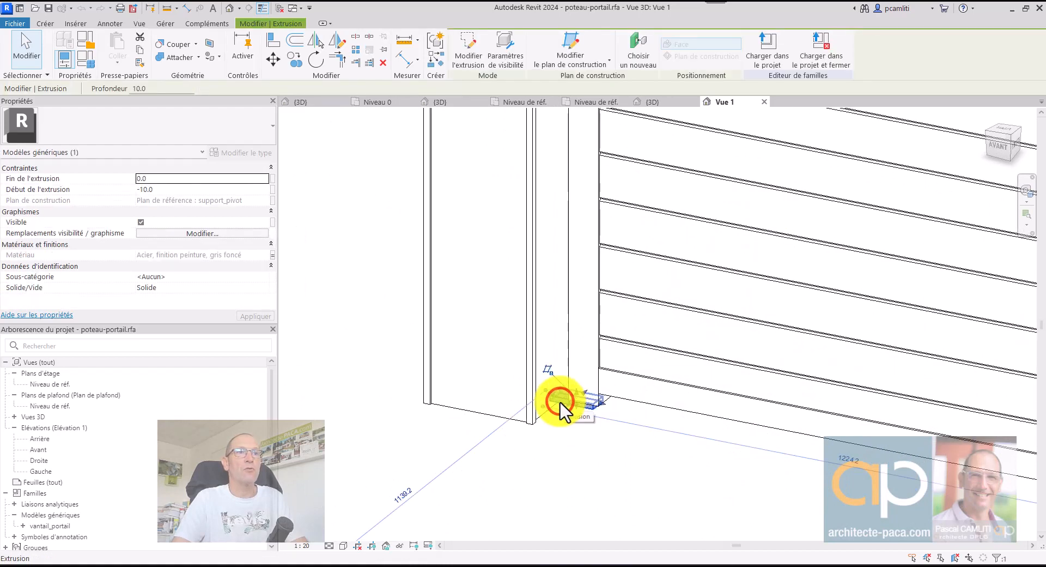
scroll(572, 416, down, 3)
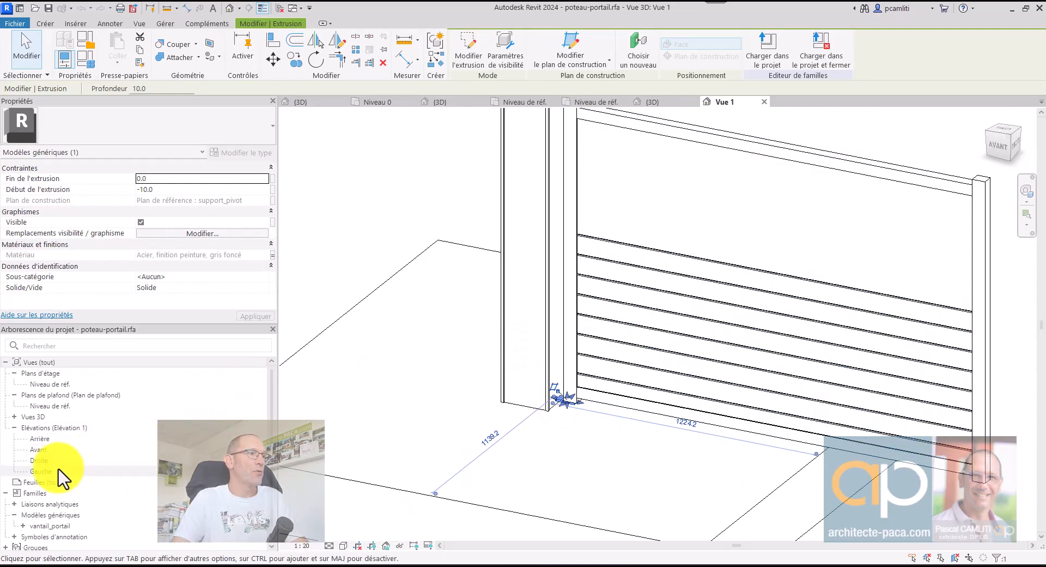
Open the post family's Avant elevation and examine its reference planes and the HauteurPoteau and Hauteur_Vantail dimensions
double_click(59, 450)
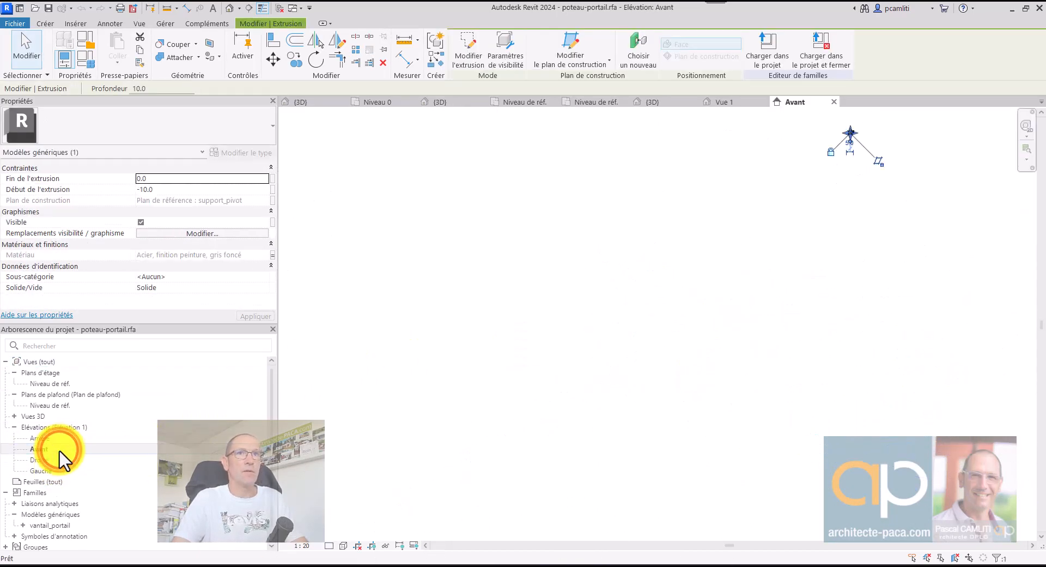
right_click(738, 259)
click(790, 452)
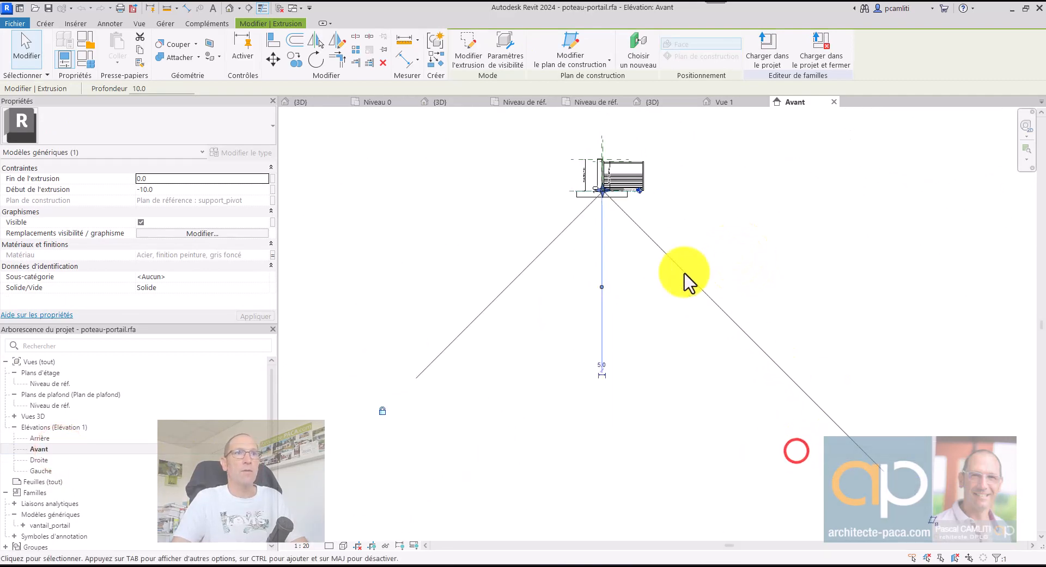
scroll(654, 218, up, 4)
click(656, 207)
scroll(629, 217, up, 2)
scroll(638, 214, up, 4)
middle_drag(647, 221, 668, 397)
scroll(668, 397, up, 1)
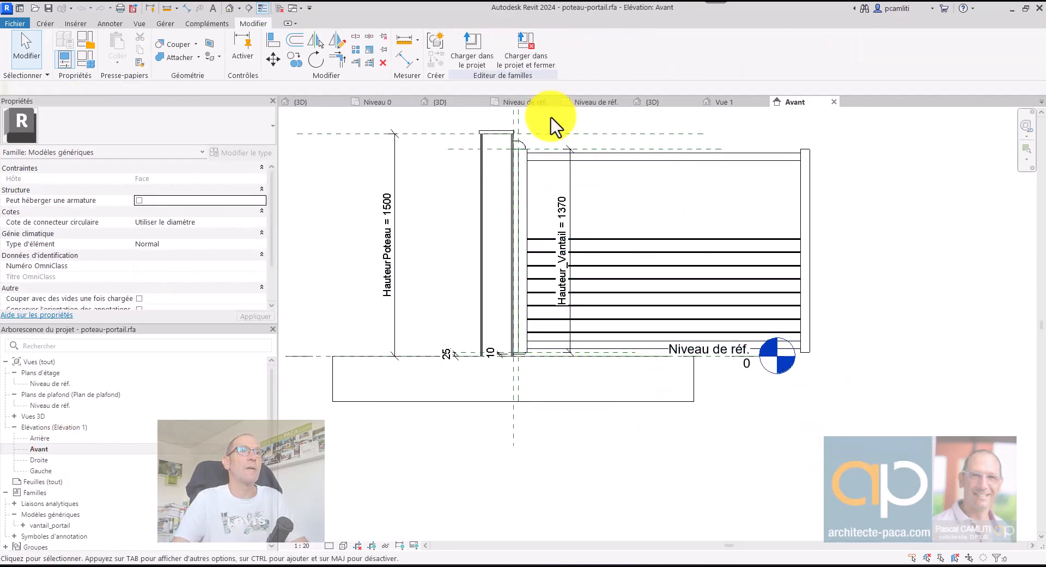
middle_drag(538, 122, 529, 193)
scroll(439, 225, up, 1)
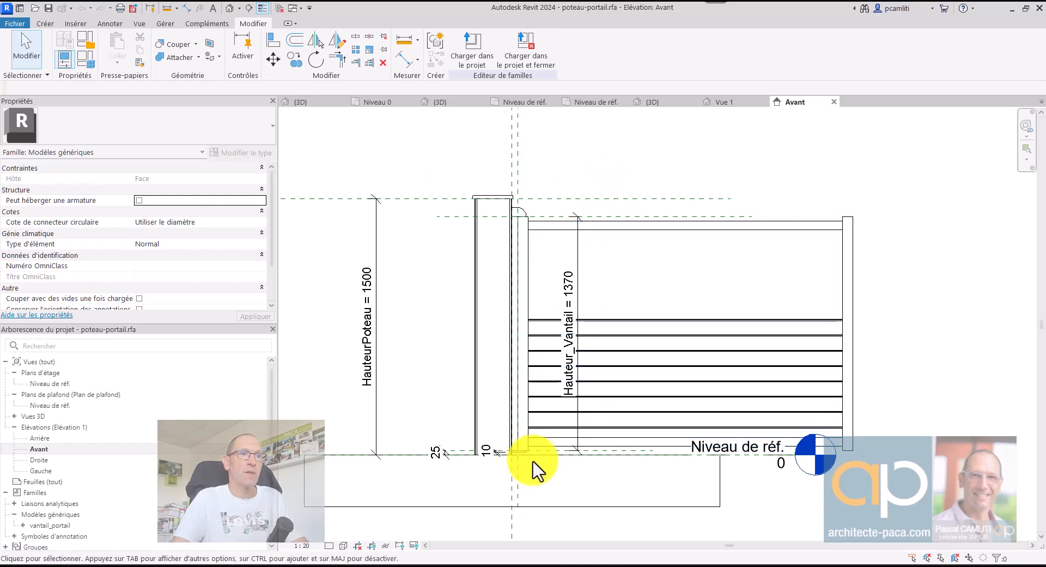
Inspect the 25 mm dimension that positions the support_pivot reference plane above the reference level
scroll(533, 463, up, 3)
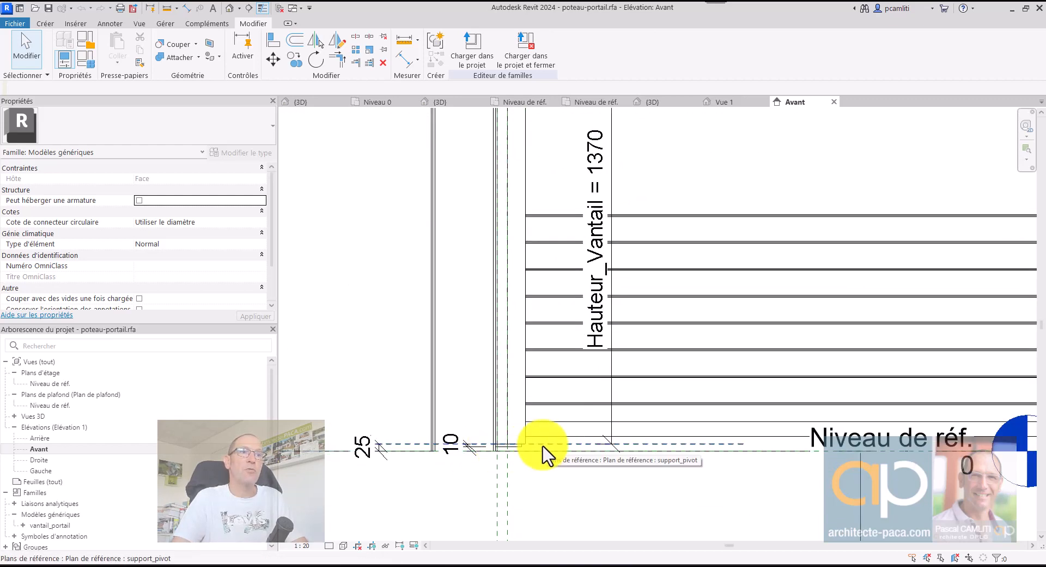
click(381, 451)
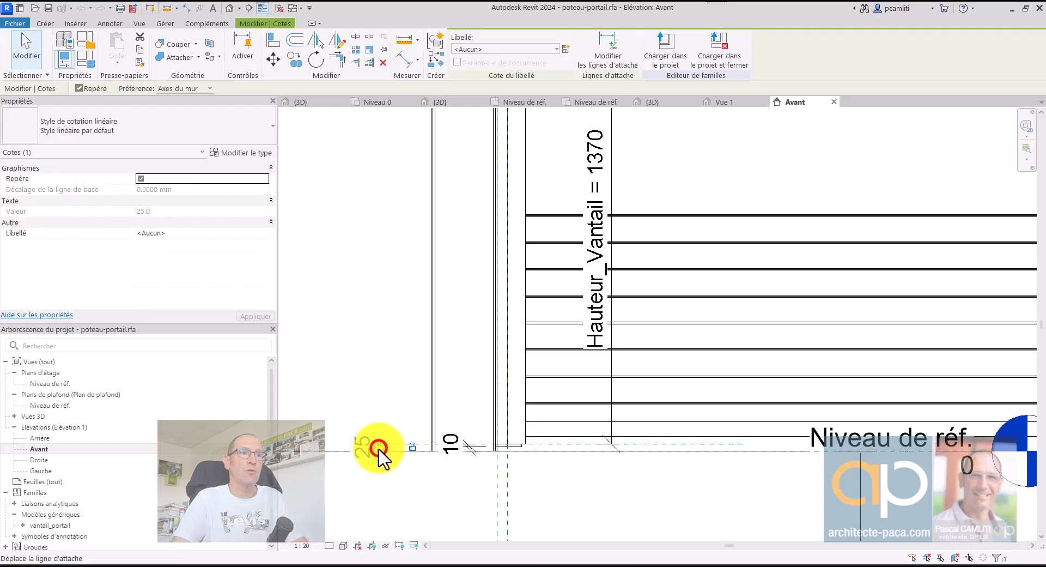
scroll(419, 458, up, 3)
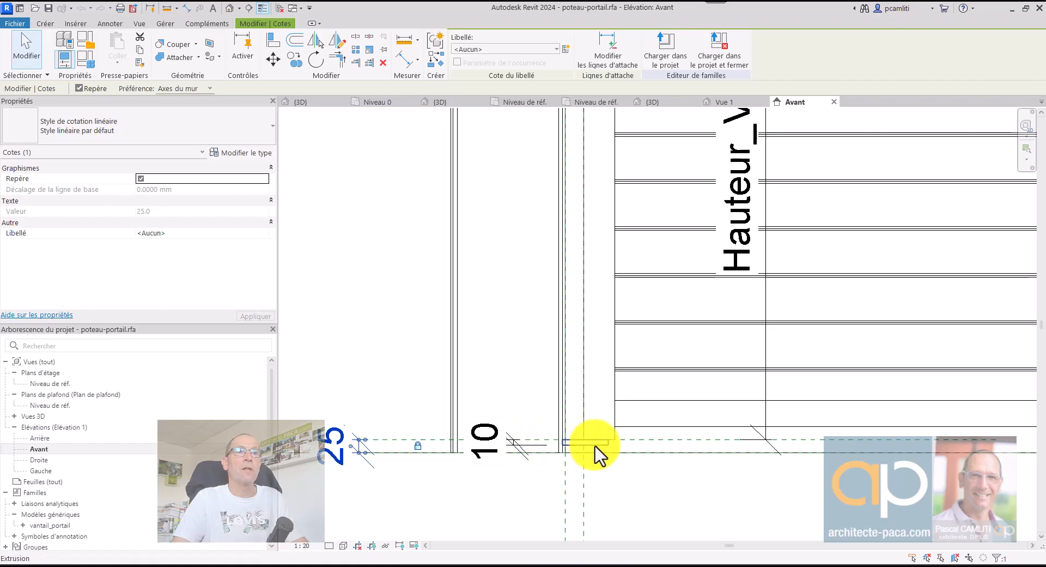
scroll(597, 451, down, 5)
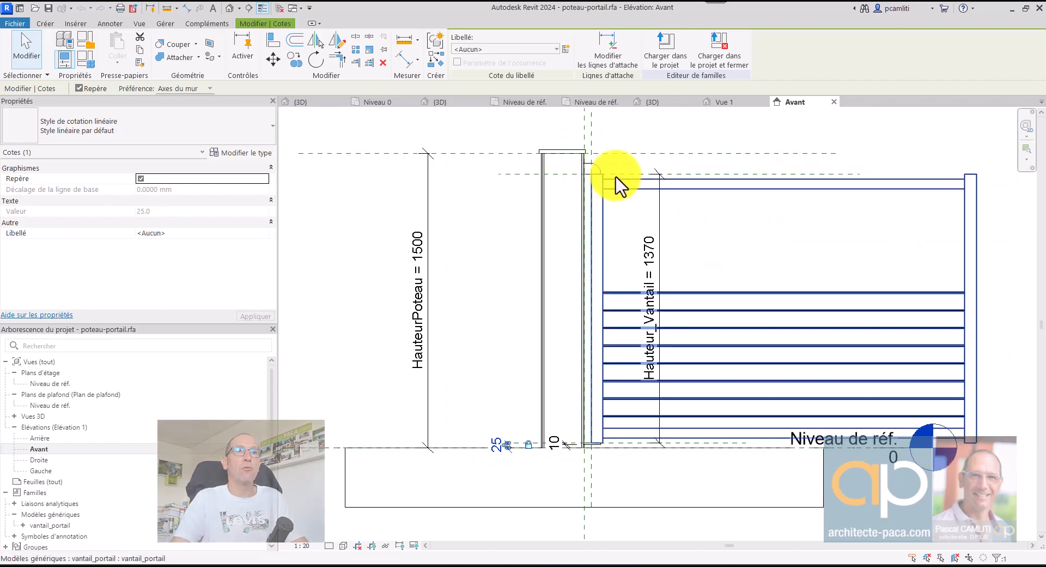
Open the nested vantail_portail family for editing from the elevation and examine the leaf's pivot-side upright in 3D
click(648, 178)
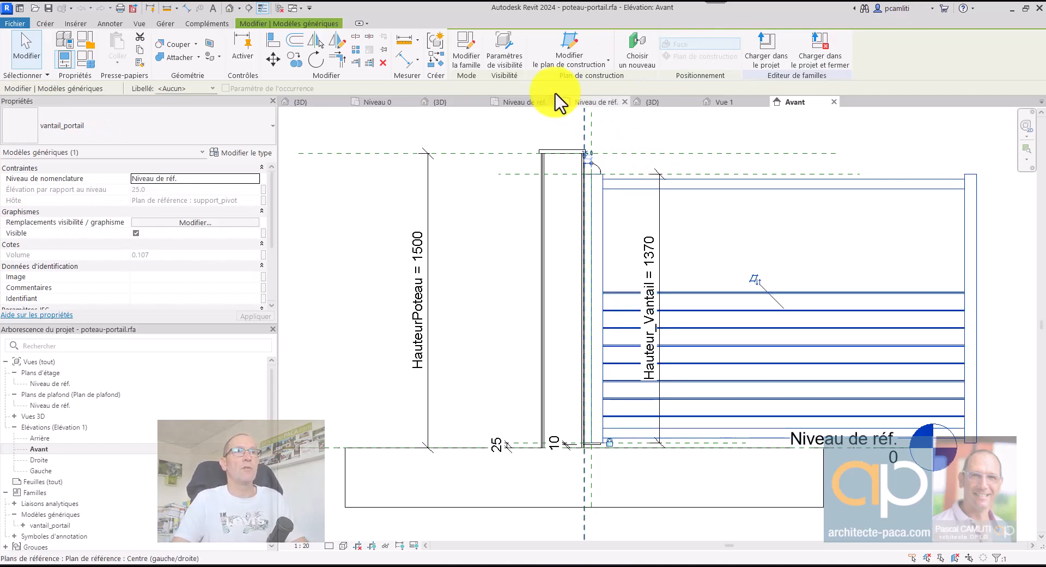
click(475, 59)
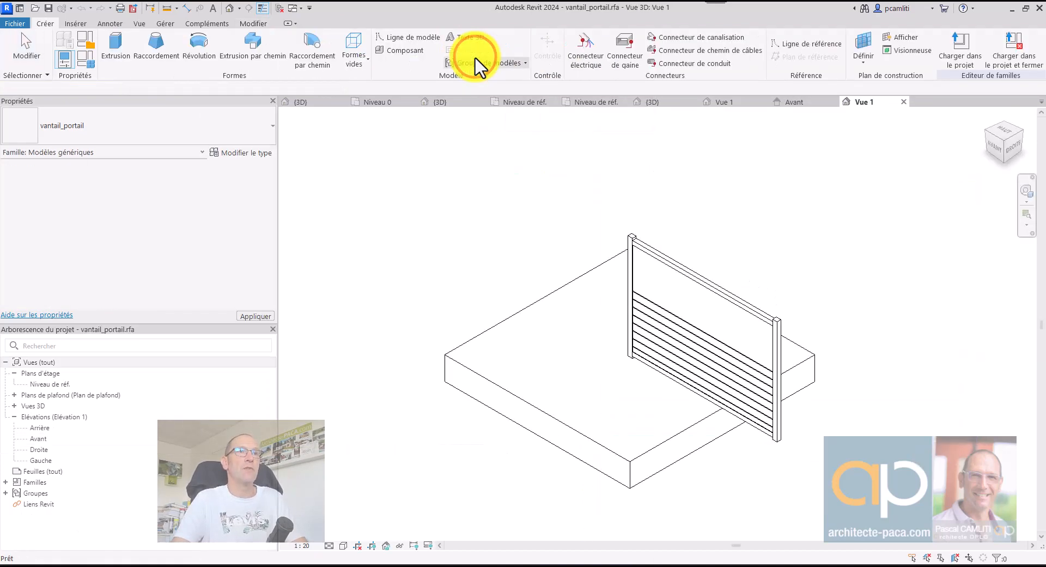
shift+middle_drag(755, 278, 869, 311)
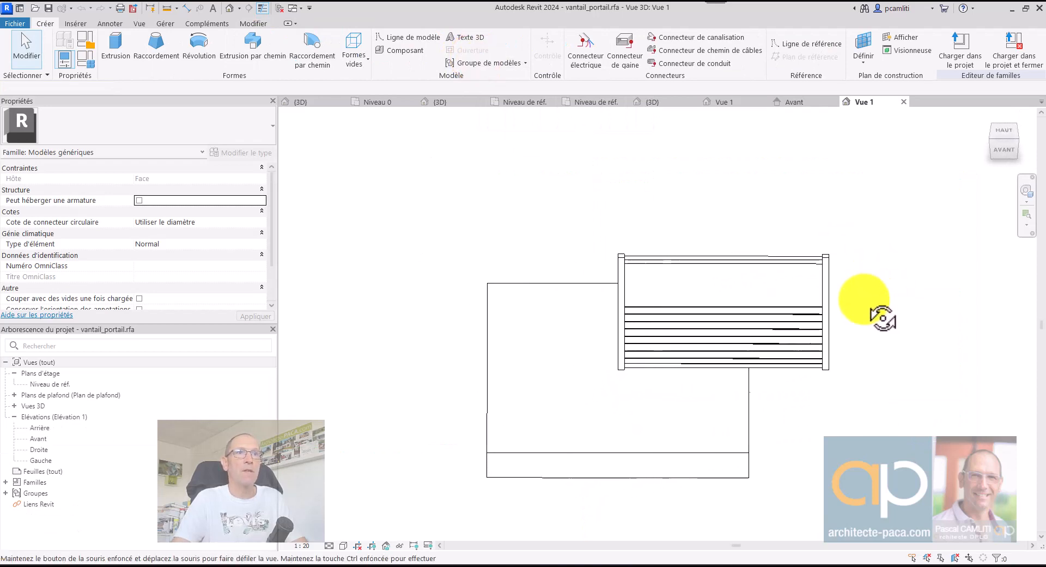
click(621, 268)
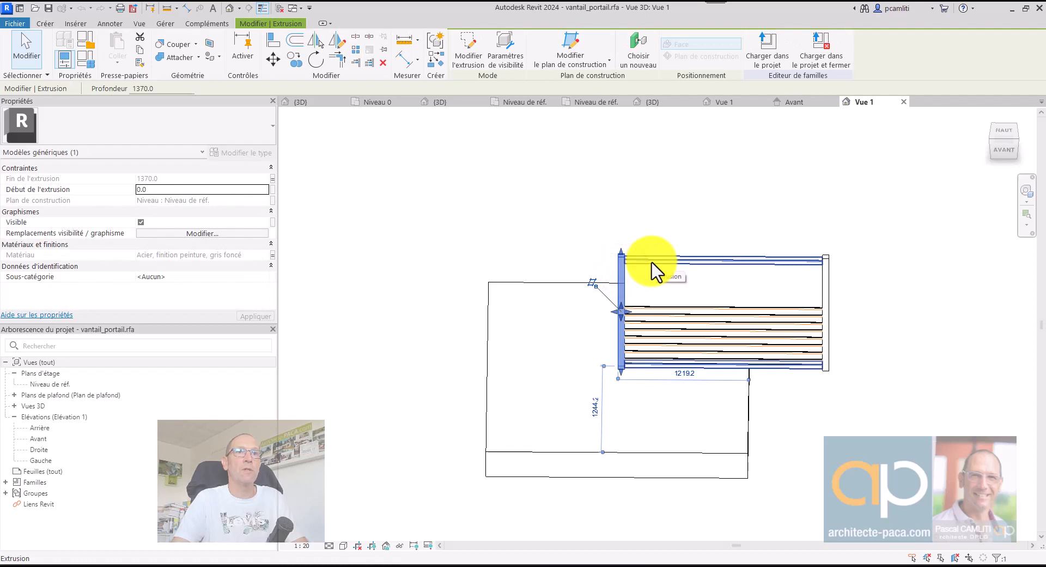
shift+middle_drag(898, 276, 812, 311)
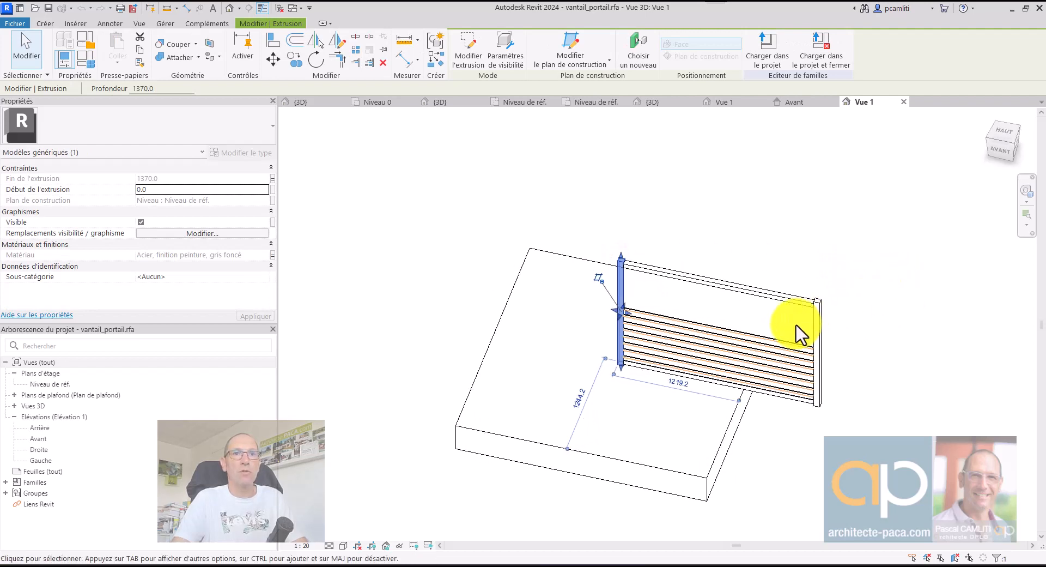
Examine the gate leaf's extrusions between the two uprights in 3D from both sides
click(800, 305)
shift+middle_drag(923, 335, 793, 252)
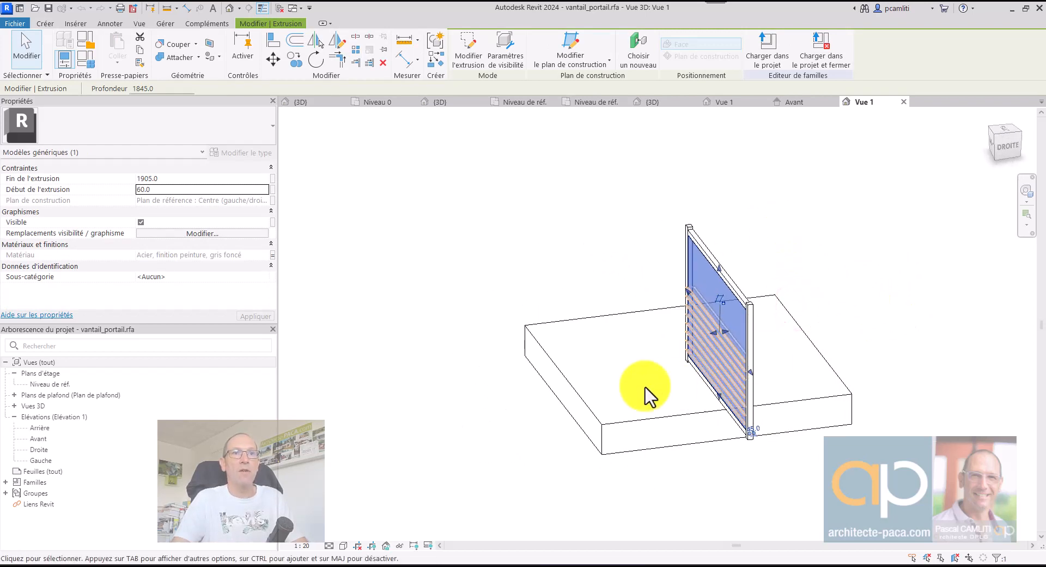
scroll(675, 335, up, 5)
click(672, 165)
shift+middle_drag(672, 165, 543, 240)
click(729, 228)
click(544, 240)
scroll(557, 244, down, 2)
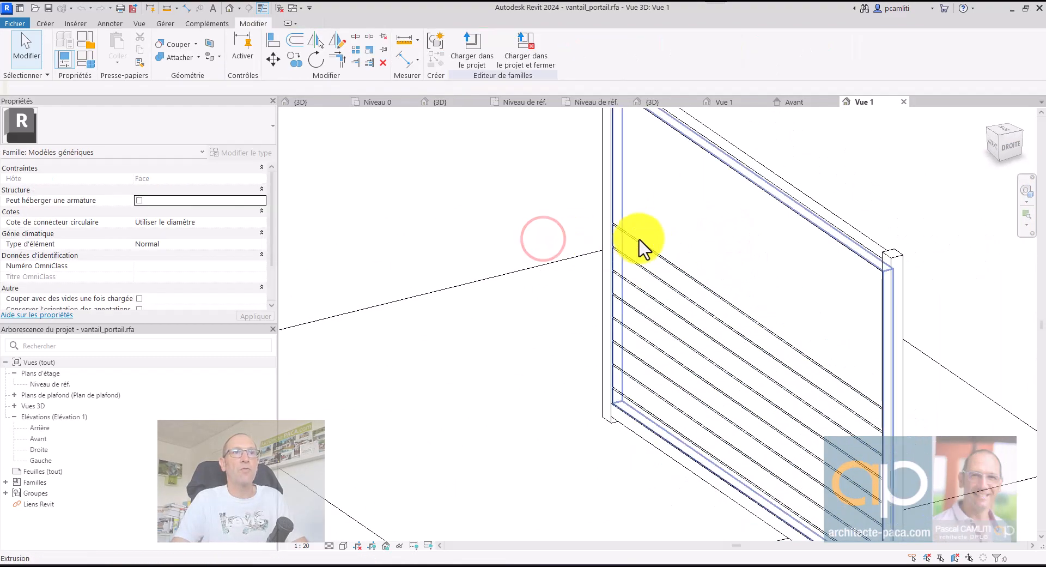
scroll(477, 218, down, 2)
shift+middle_drag(483, 223, 774, 294)
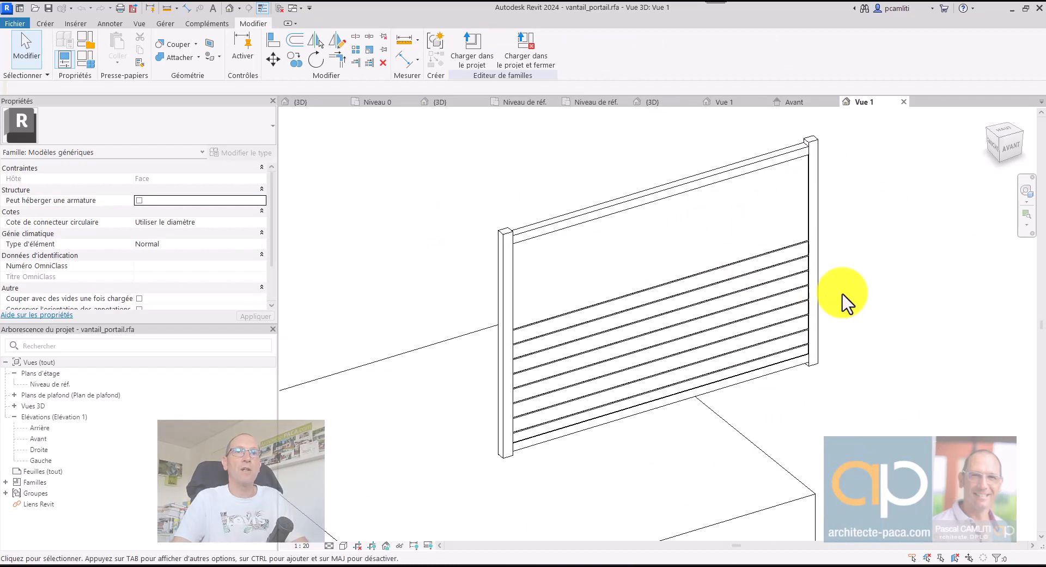
Open the leaf family's reference-level plan and inspect the locked 60 mm dimension on the pivot-side upright
double_click(70, 383)
scroll(724, 327, up, 2)
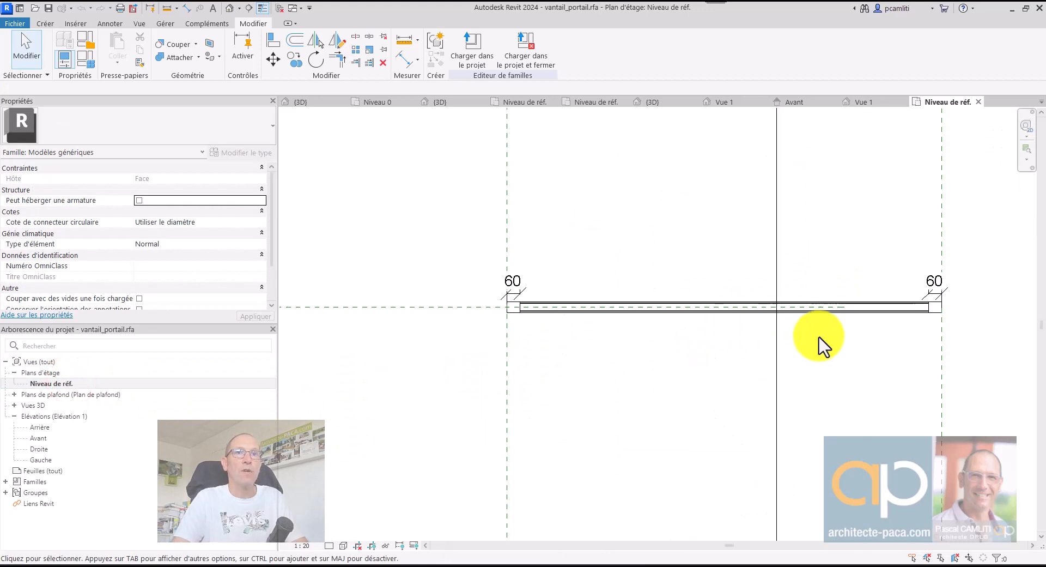
scroll(806, 342, down, 3)
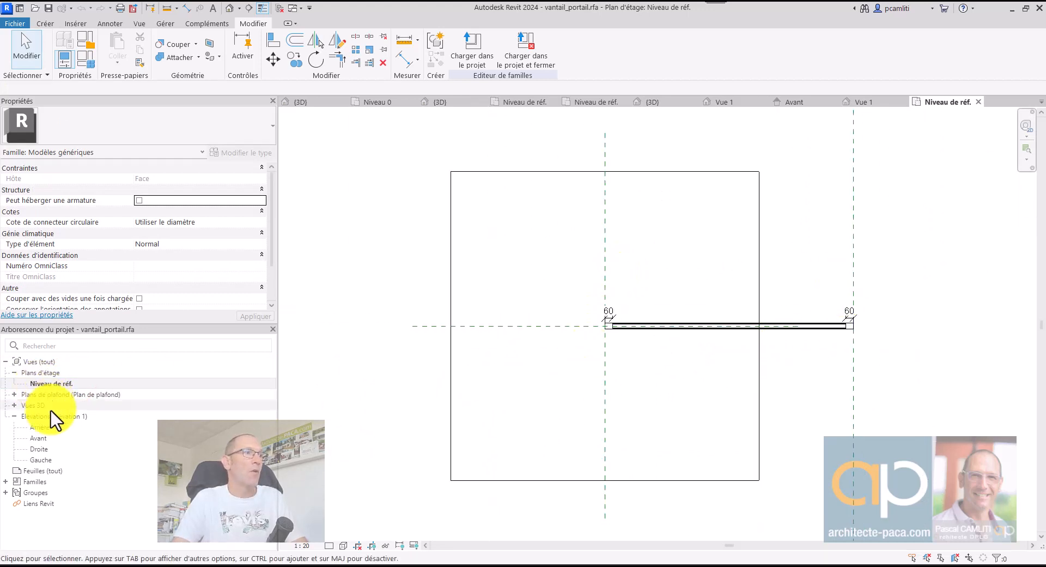
scroll(580, 359, up, 3)
click(601, 310)
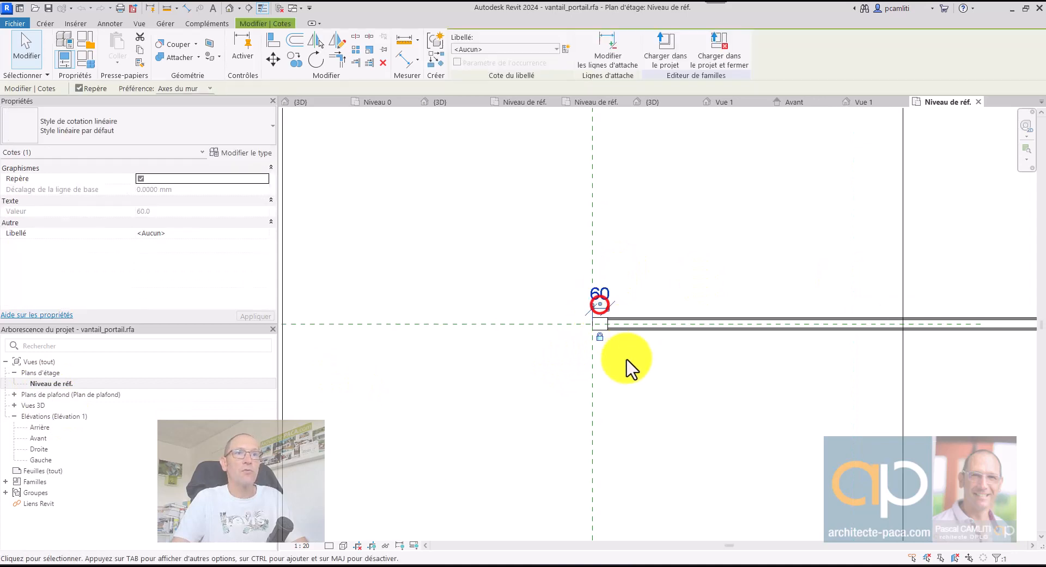
scroll(601, 349, up, 1)
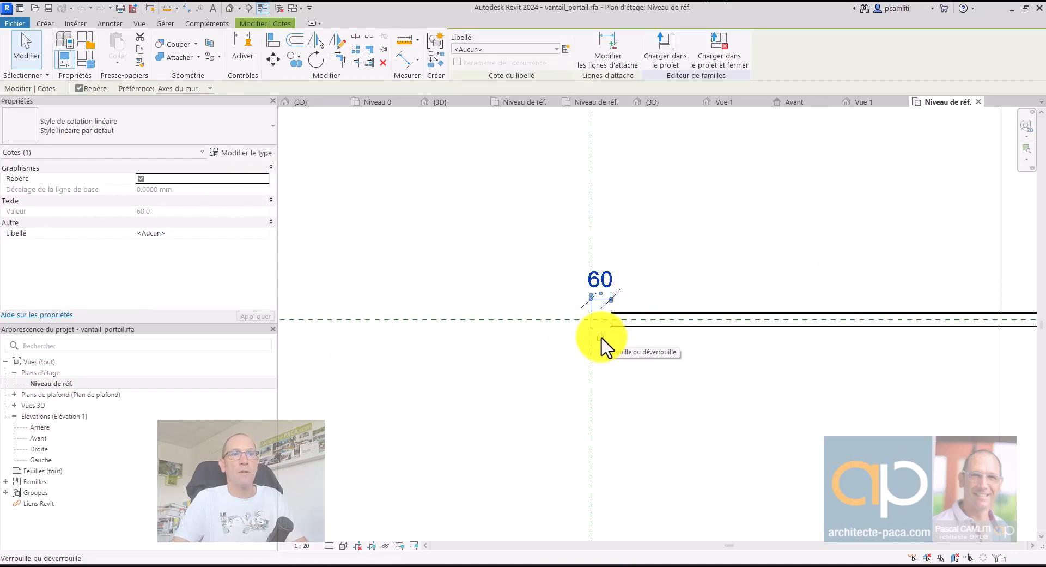
scroll(600, 349, down, 3)
click(827, 363)
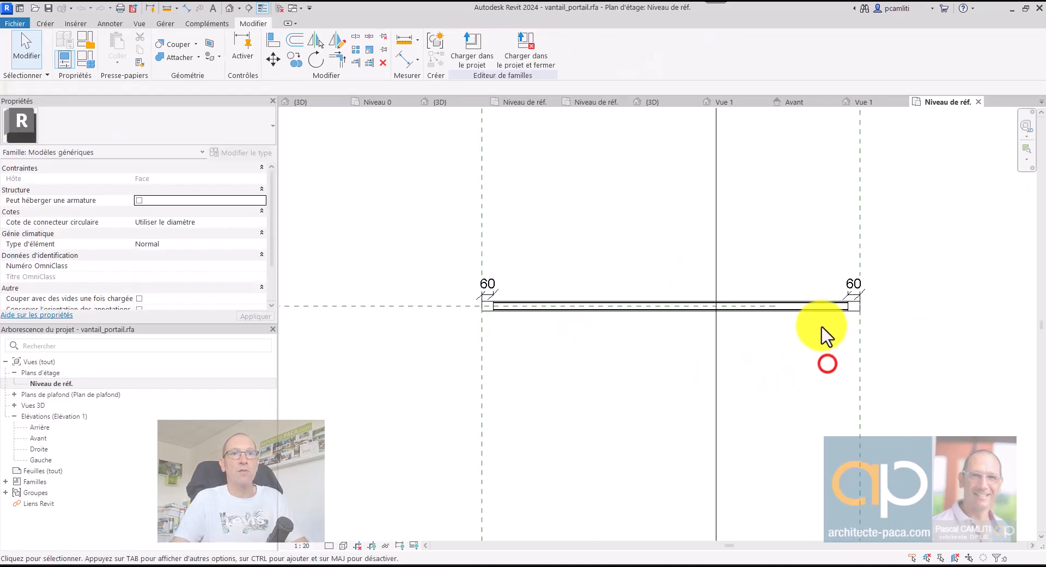
Open the leaf family's Gauche elevation and inspect the Centre (avant/arrière) reference plane running through the leaf's thickness
double_click(61, 461)
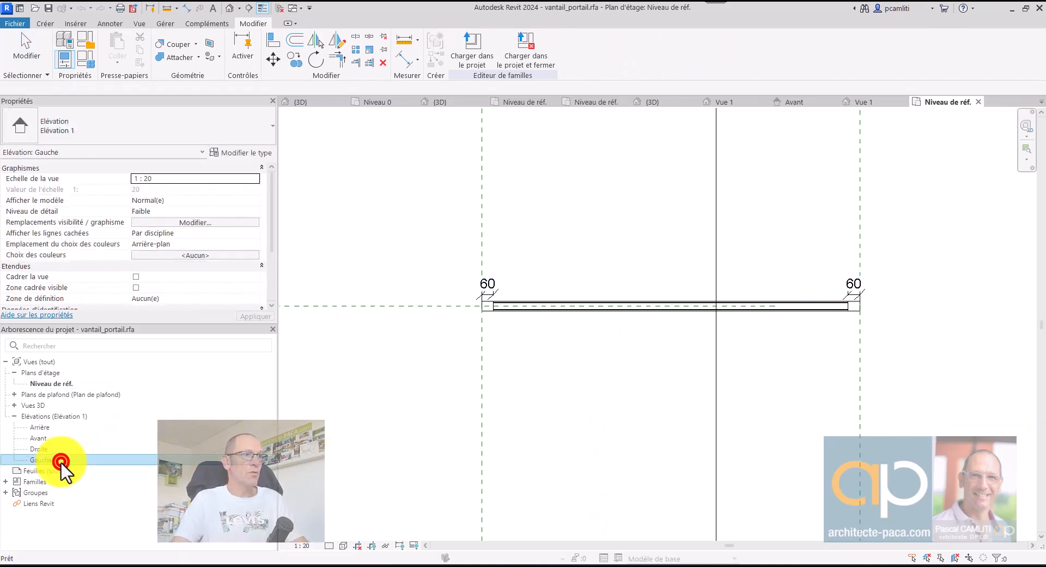
scroll(616, 251, up, 1)
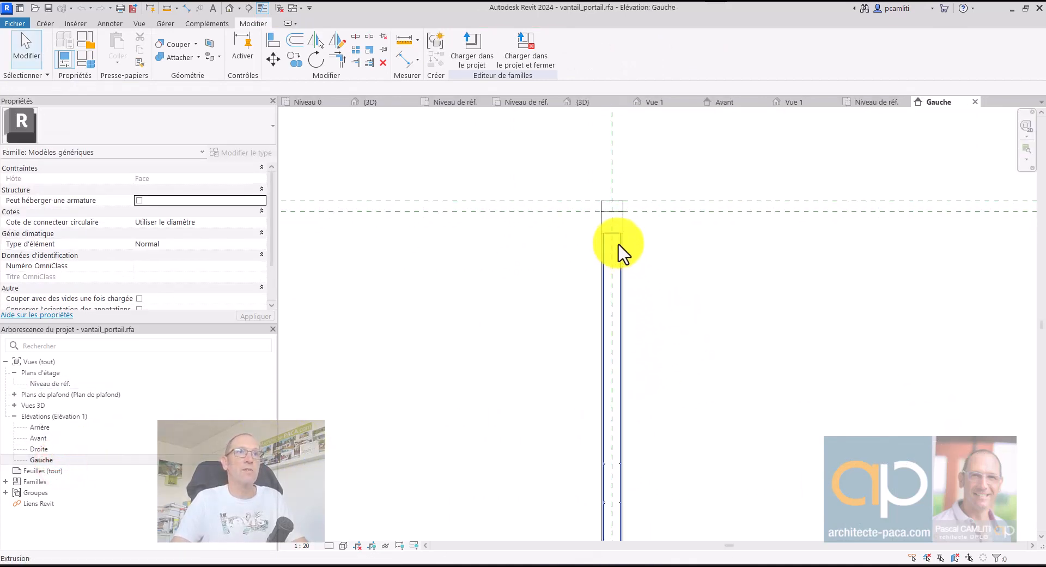
click(612, 188)
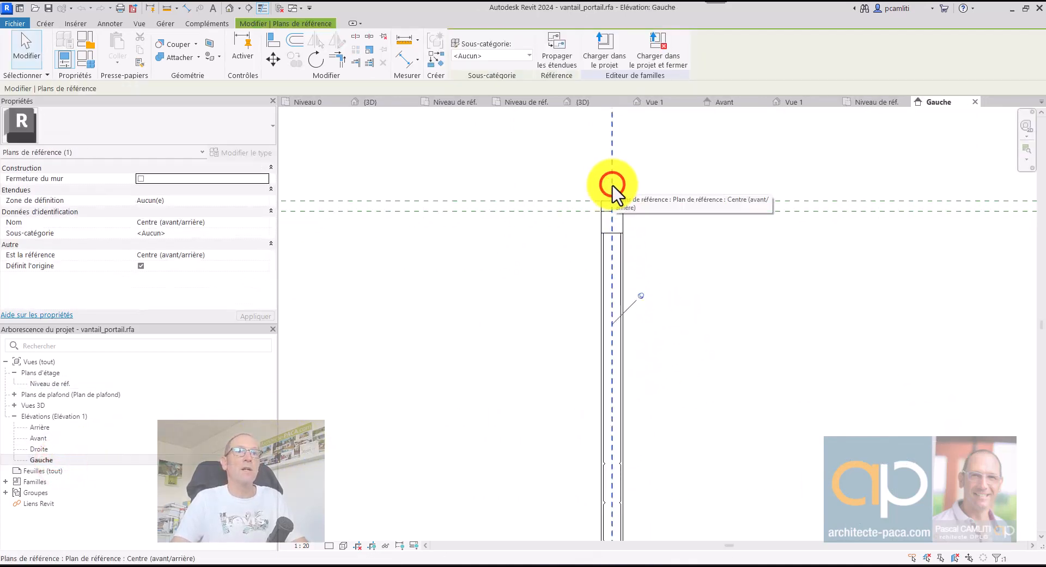
click(681, 267)
scroll(685, 272, down, 3)
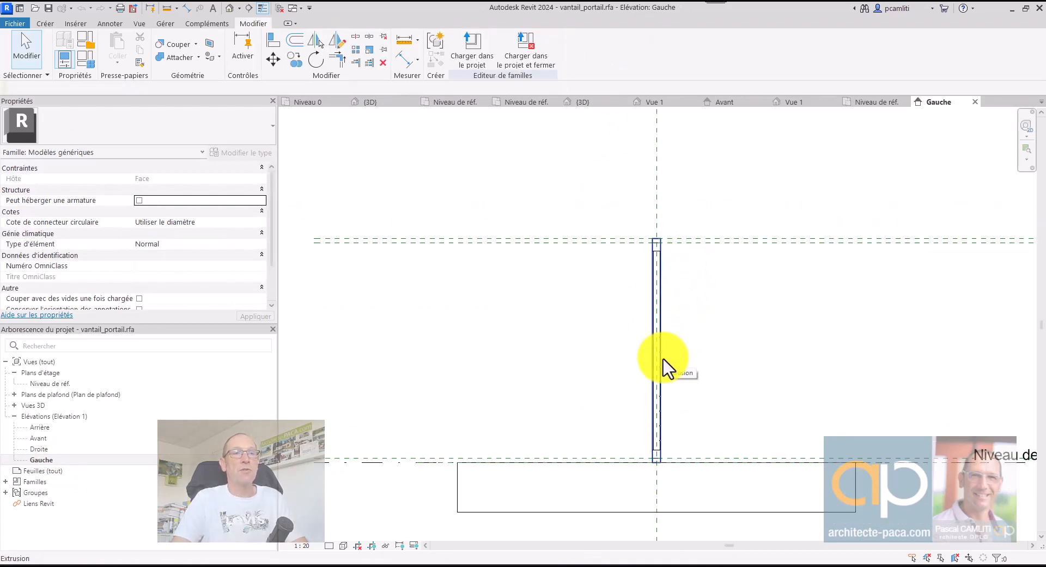
scroll(668, 371, up, 5)
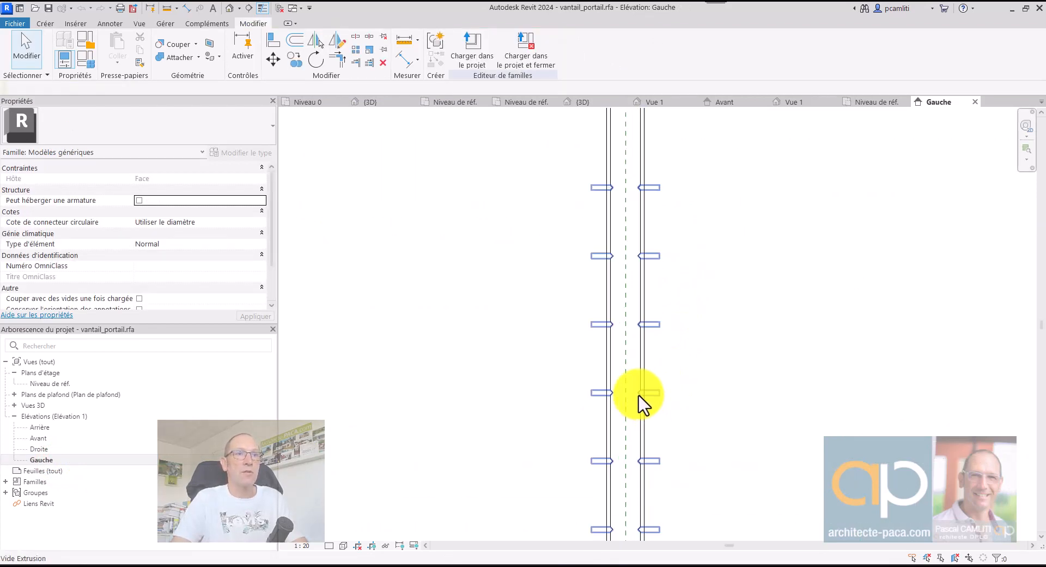
Open the sketch of the void extrusion that cuts the leaf's grooves for editing and examine its paired profiles
click(641, 395)
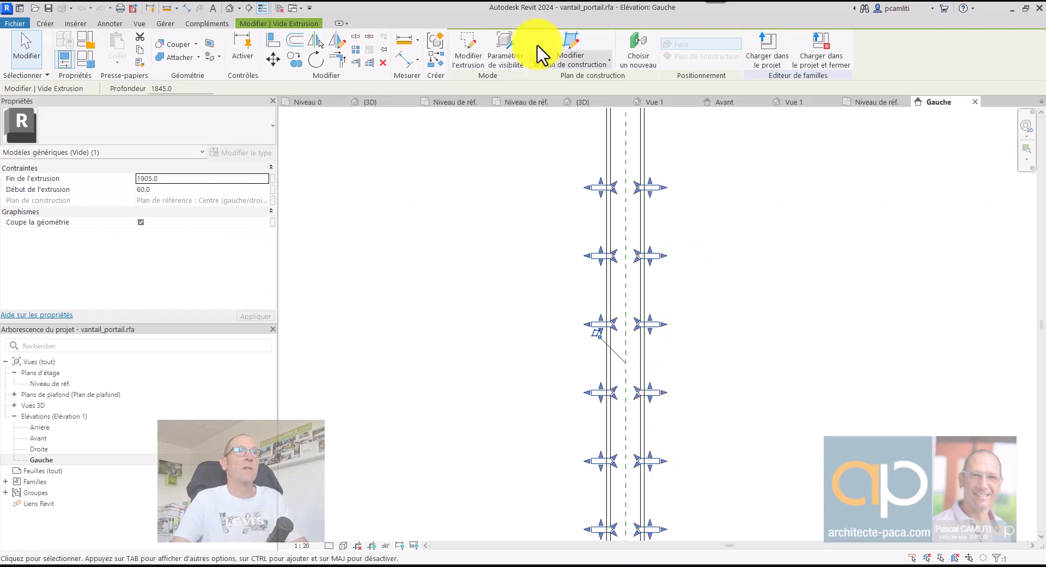
click(468, 52)
scroll(737, 283, down, 5)
middle_drag(774, 353, 679, 288)
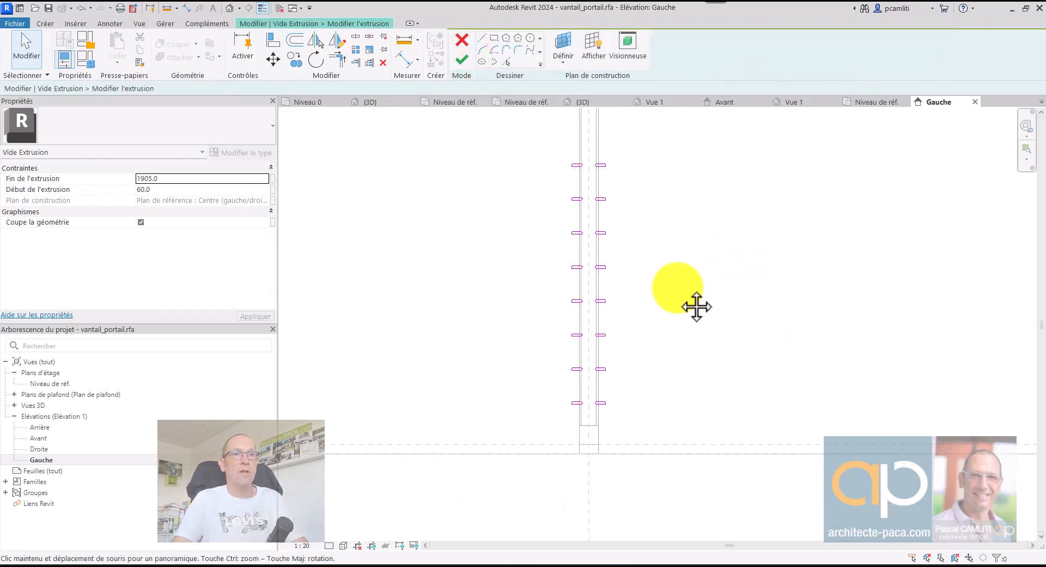
scroll(624, 405, up, 3)
middle_drag(638, 346, 652, 492)
scroll(583, 285, down, 1)
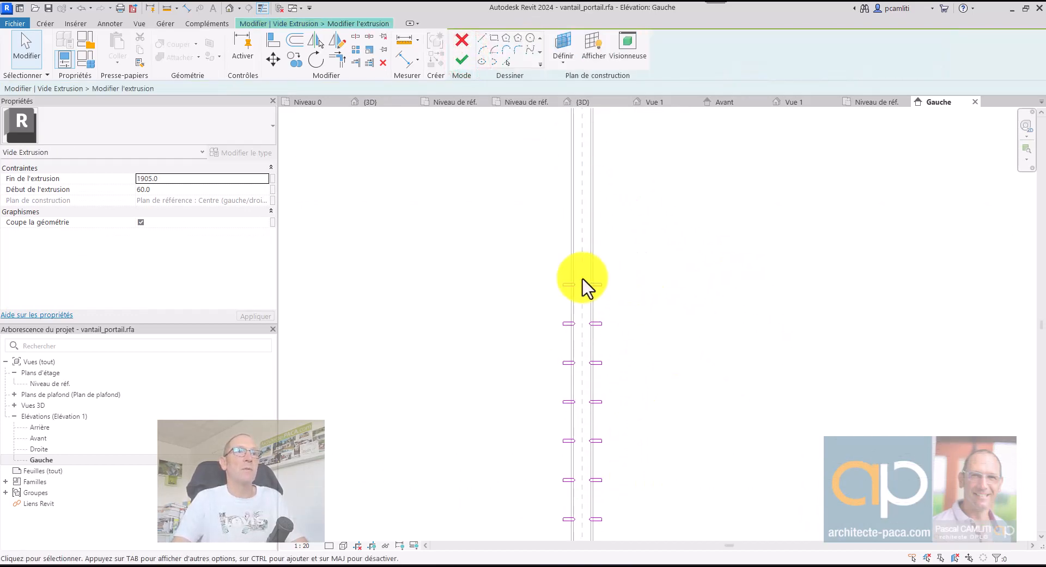
Copy the topmost pair of groove profiles up by one groove spacing and finish the void extrusion's sketch
drag(530, 266, 640, 307)
key(c)
key(o)
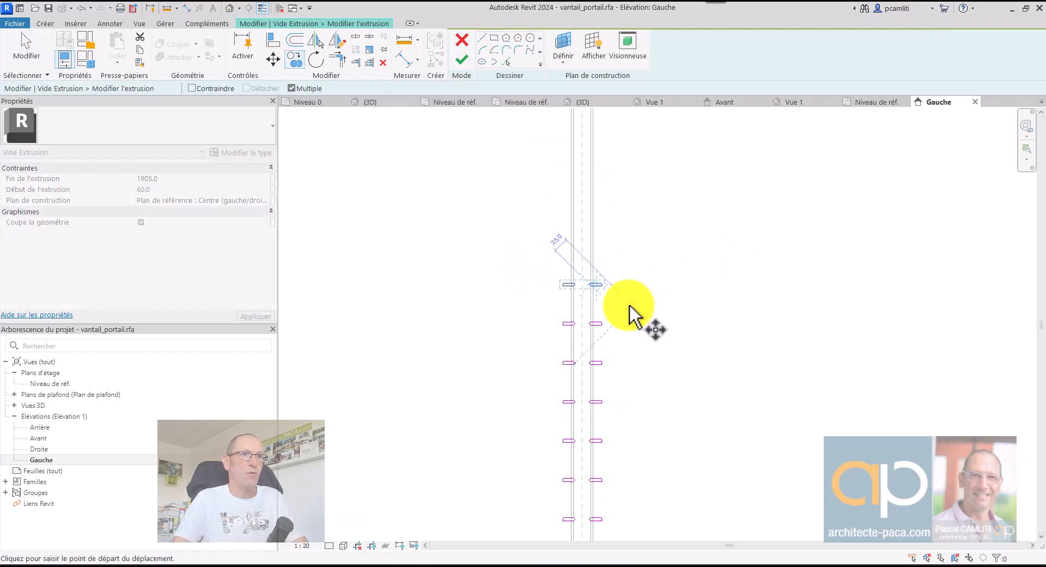
scroll(622, 327, up, 3)
click(590, 334)
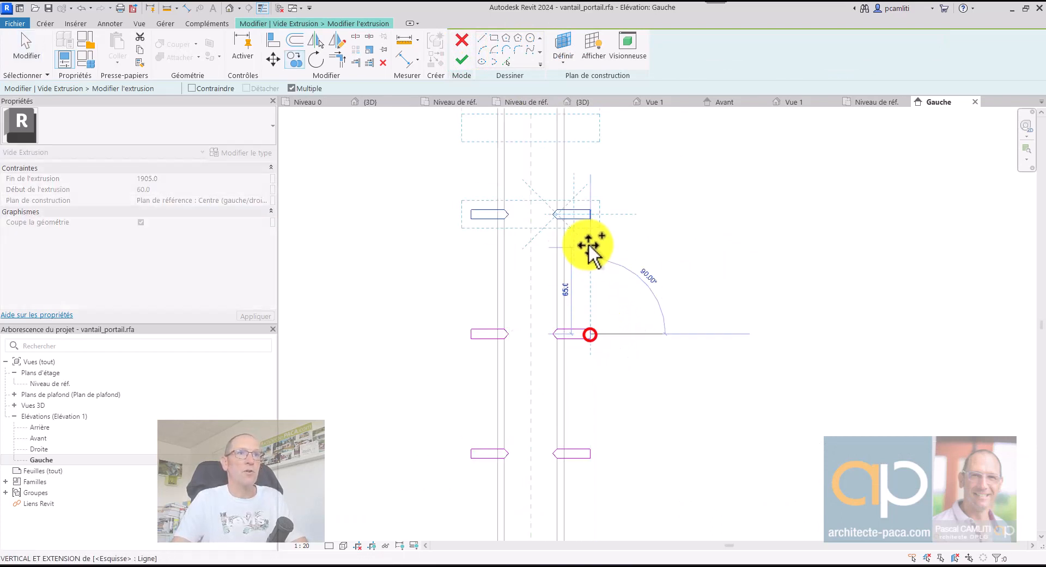
click(590, 216)
scroll(635, 234, down, 3)
key(Escape)
scroll(669, 269, down, 2)
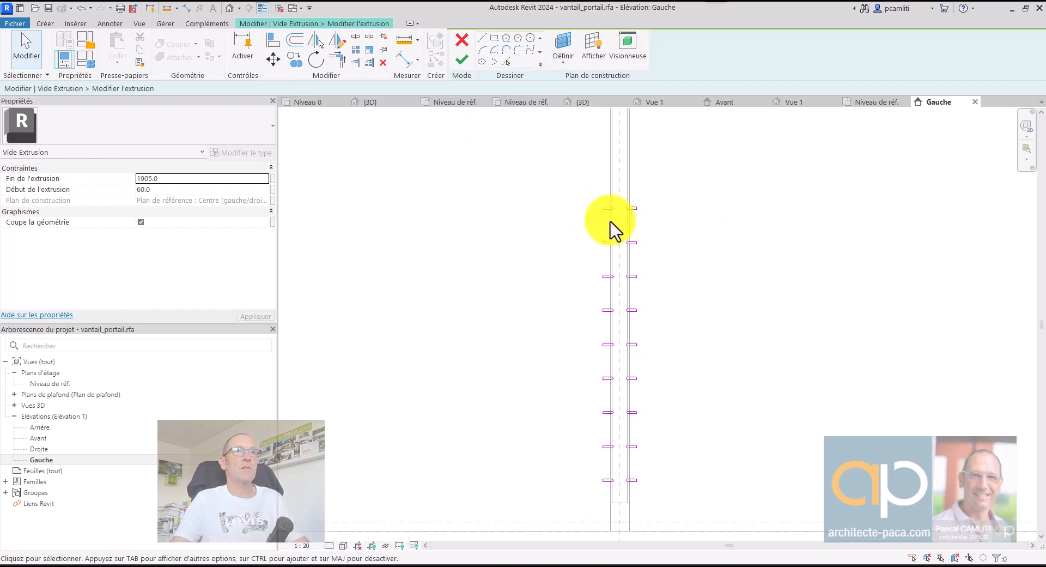
click(462, 58)
click(793, 268)
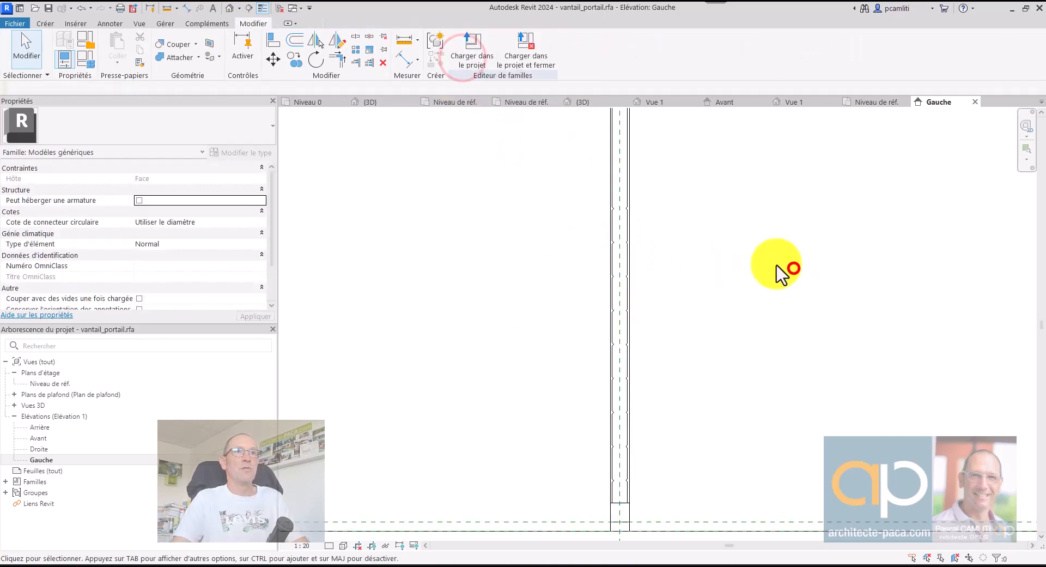
Examine the grooves on the leaf's panel, first in the side elevation and in 3D
scroll(777, 265, down, 2)
middle_drag(759, 271, 786, 289)
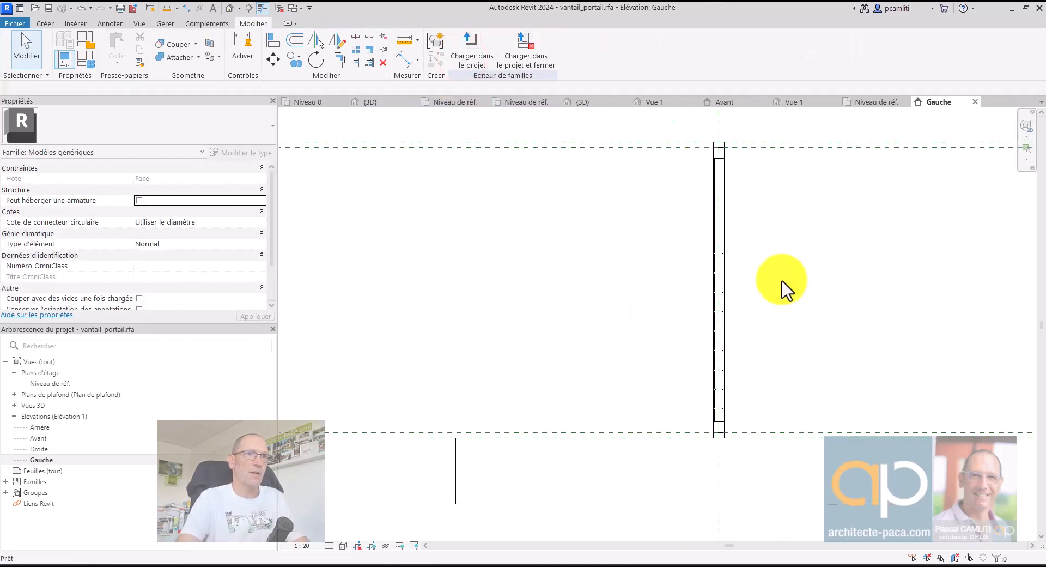
key(3)
key(d)
scroll(783, 309, up, 3)
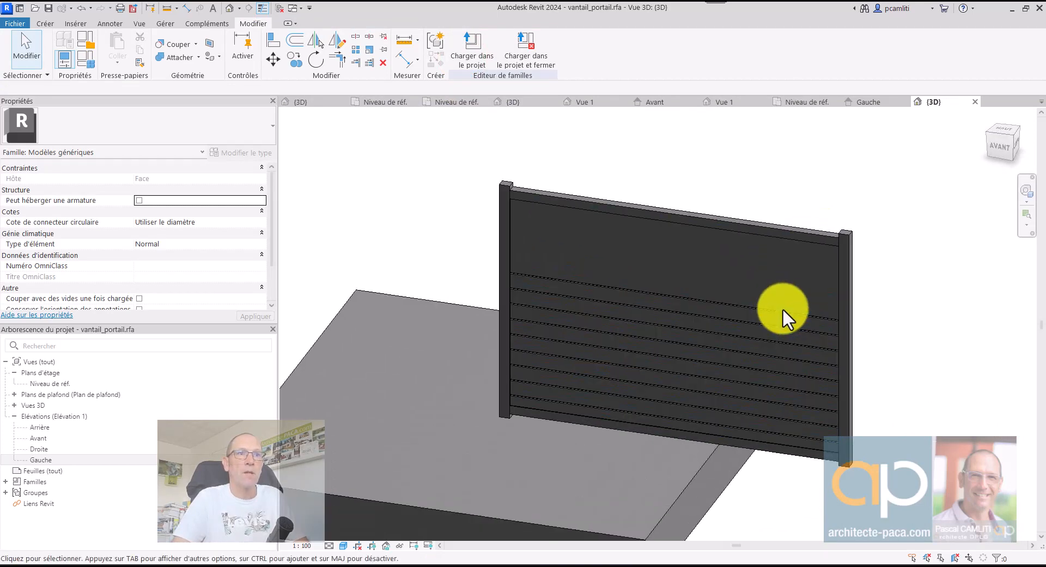
click(484, 60)
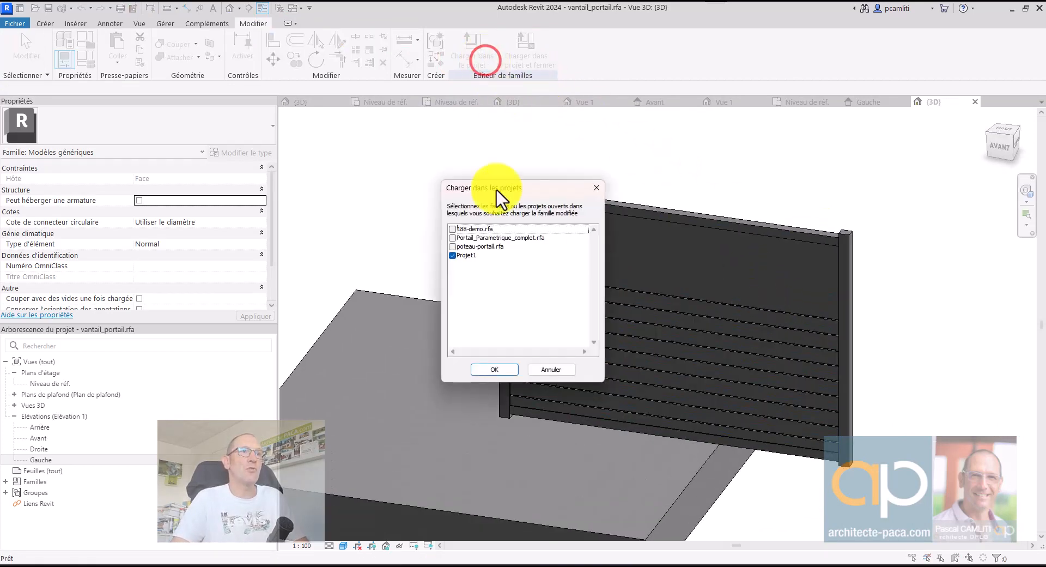
click(543, 368)
click(728, 191)
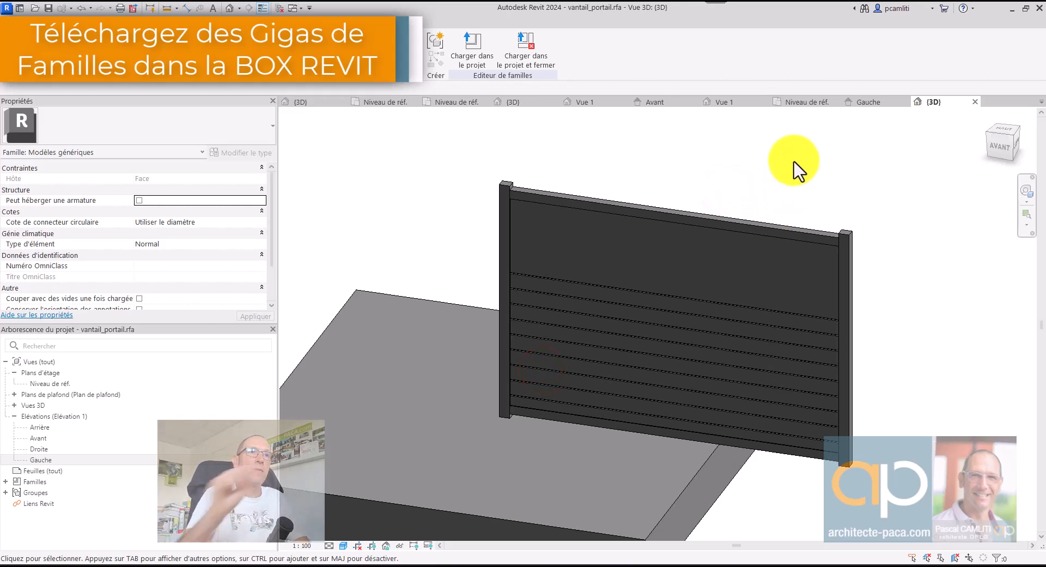
Examine the leaf's upright in 3D and review the leaf family's type parameters and formula
shift+middle_drag(774, 172, 759, 187)
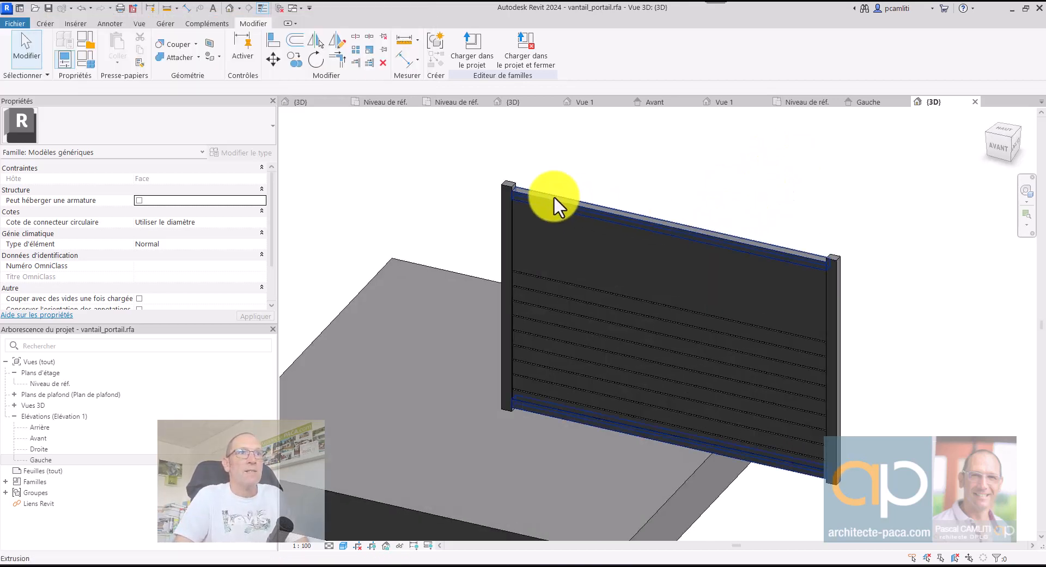
click(511, 187)
click(584, 172)
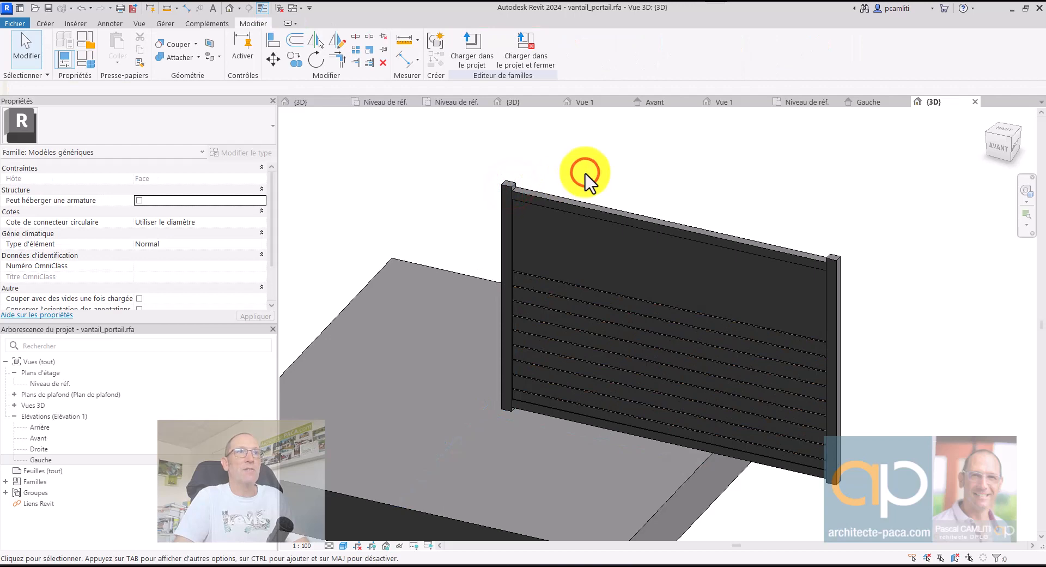
click(88, 59)
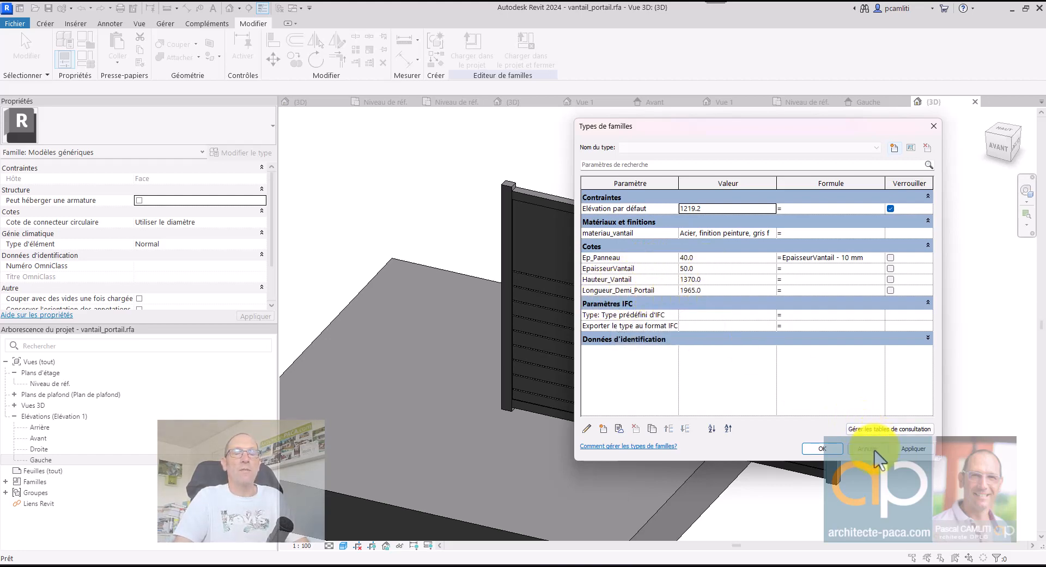
click(862, 448)
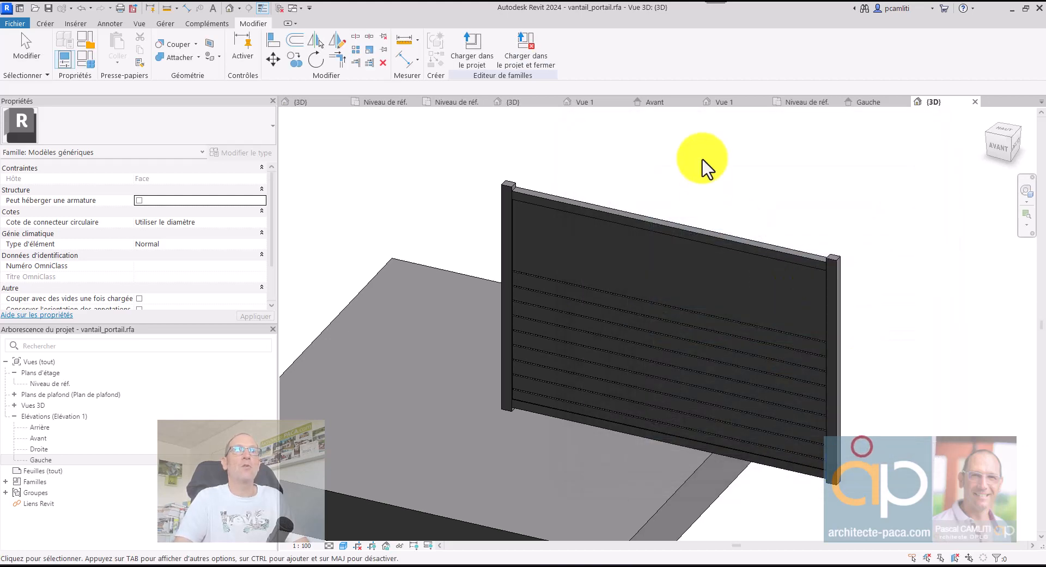
In the poteau-portail family's Avant elevation, inspect the nested leaf's type properties and the family parameter associated with Hauteur_Vantail
click(880, 102)
click(806, 103)
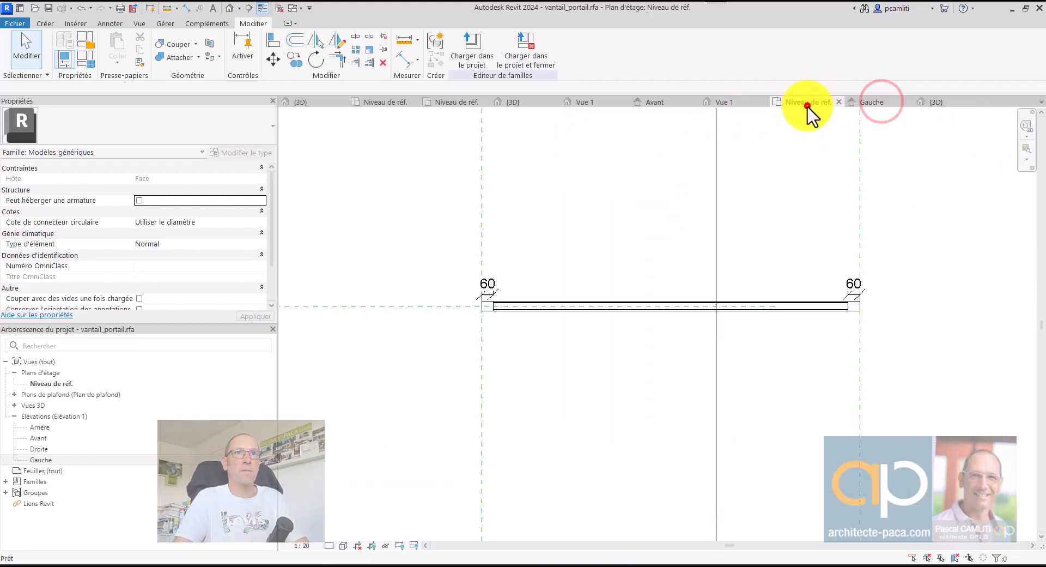
click(733, 106)
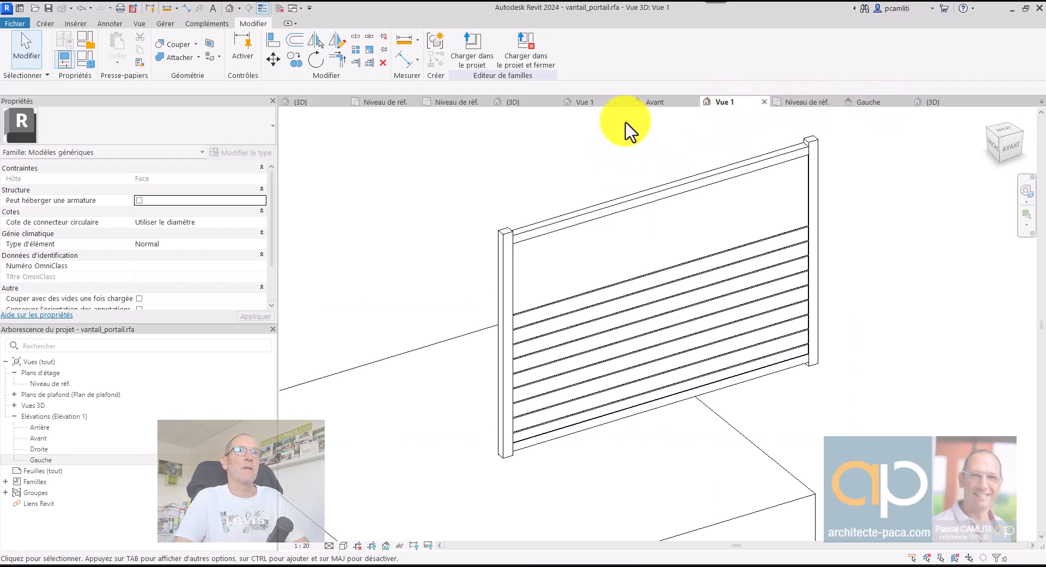
click(657, 102)
click(633, 181)
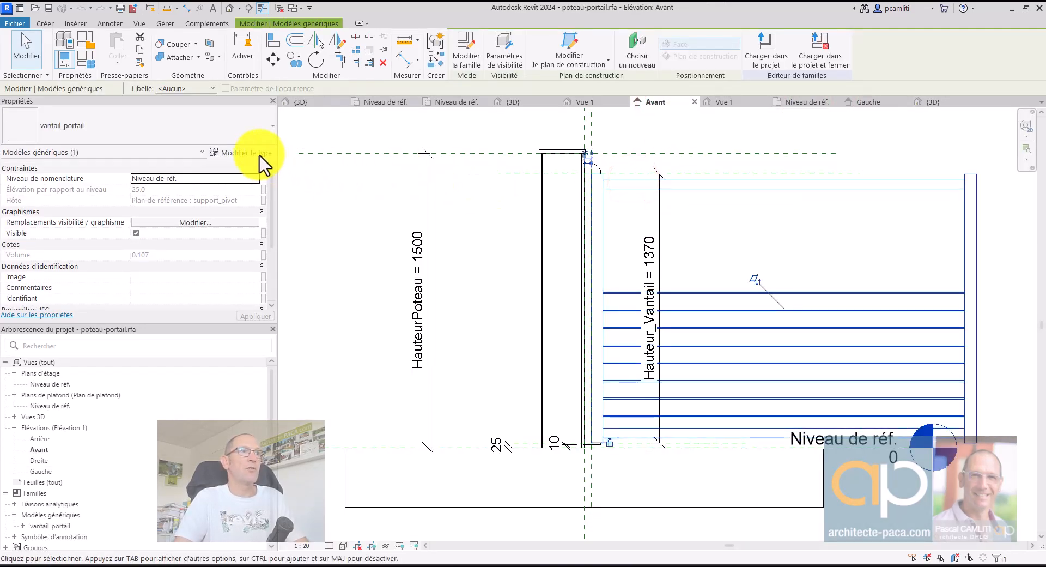
click(259, 155)
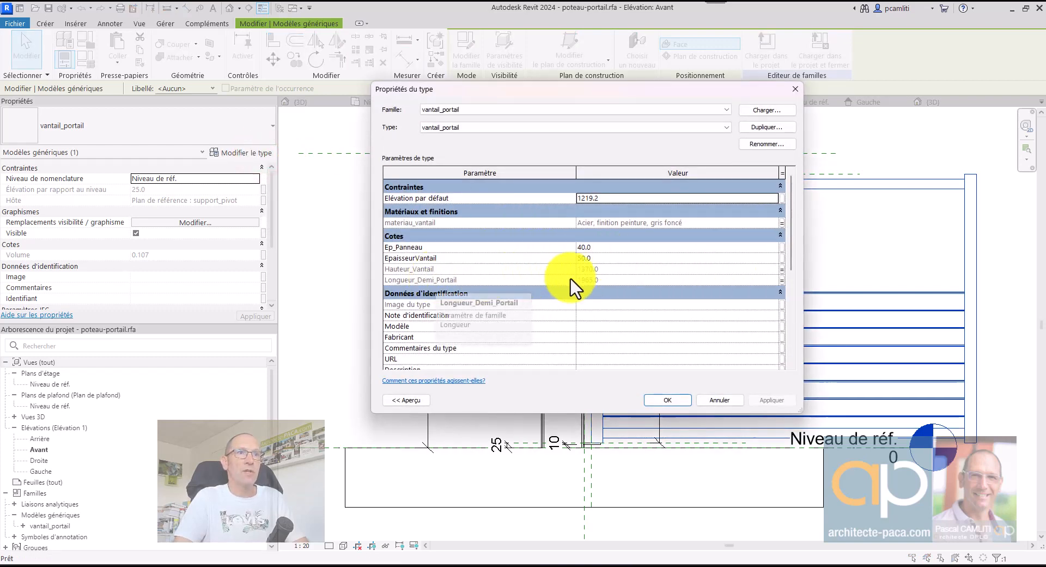
click(781, 269)
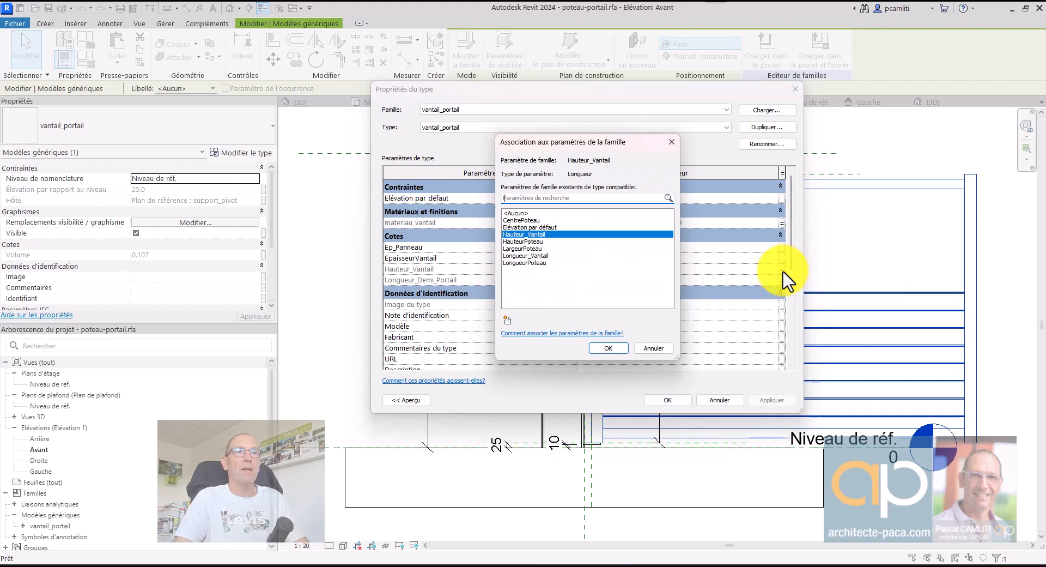
click(656, 351)
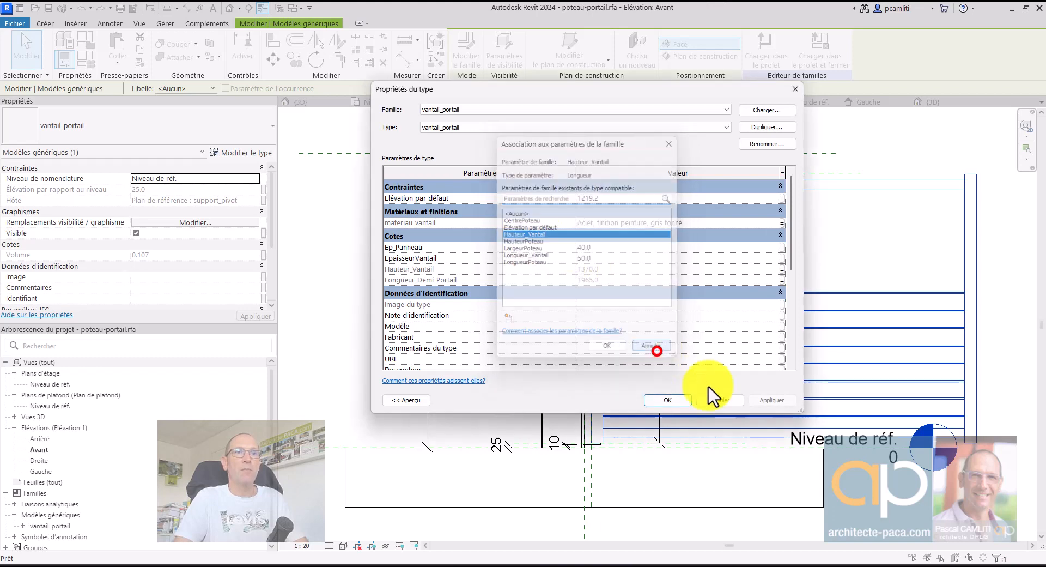
click(724, 403)
click(860, 148)
Close the inactive views and bring up the 188-demo family's reference-level plan
click(929, 102)
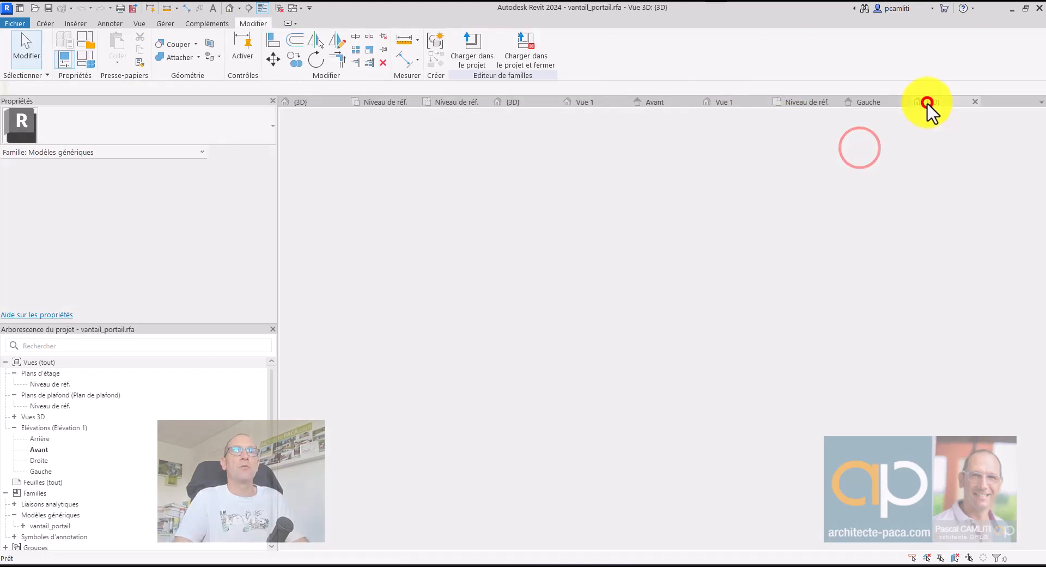
click(280, 9)
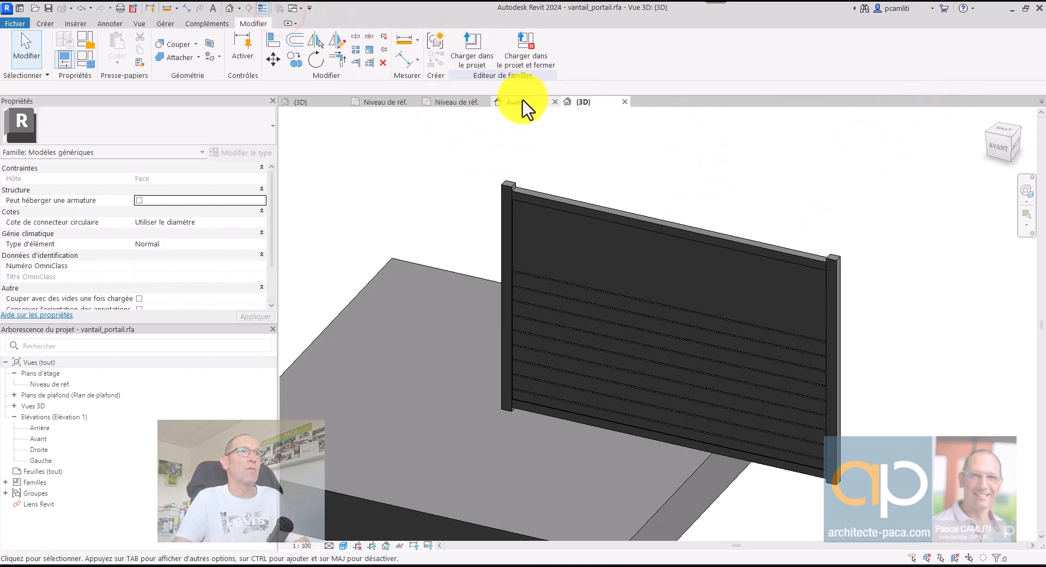
click(452, 102)
scroll(708, 253, down, 1)
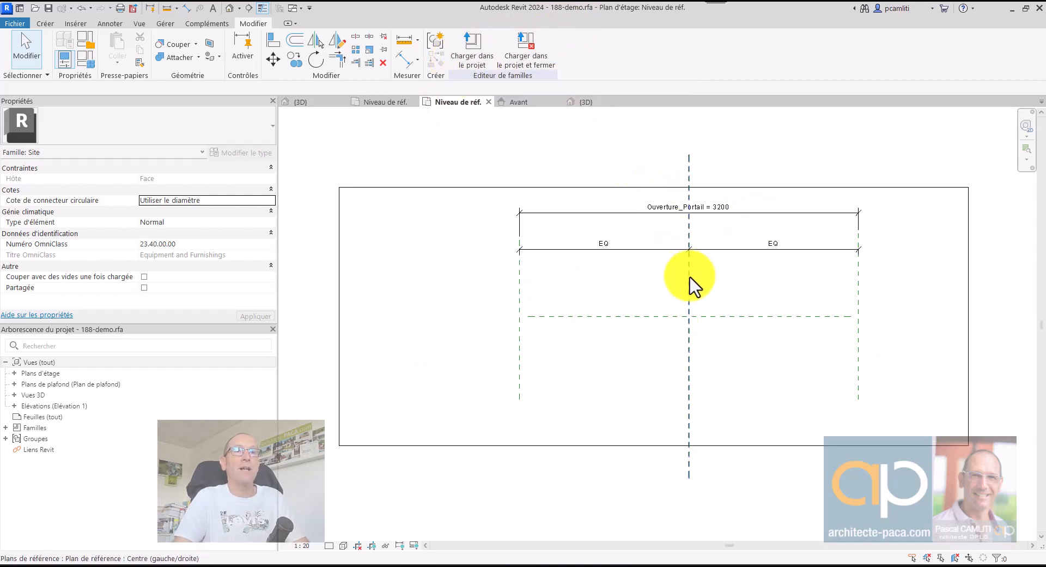
Load the poteau-portail family into 188-demo.rfa and place one instance with its post outside the opening's left reference plane
click(601, 104)
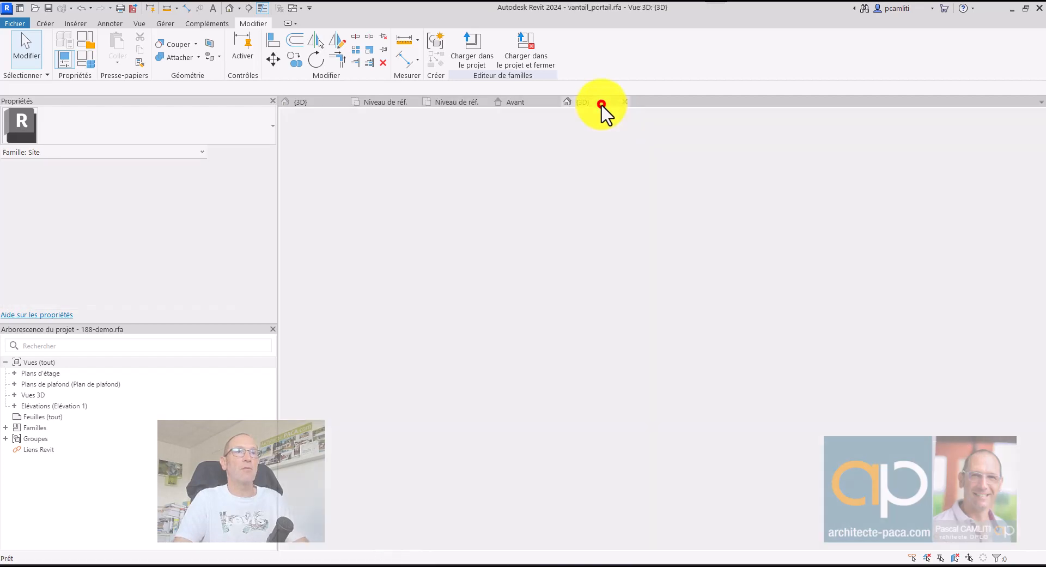
click(515, 103)
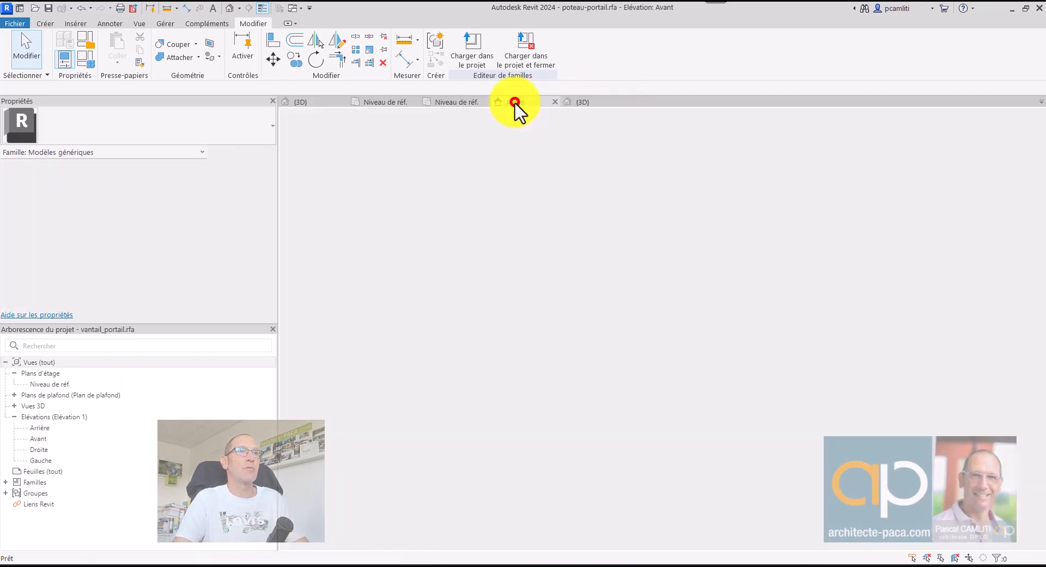
click(473, 45)
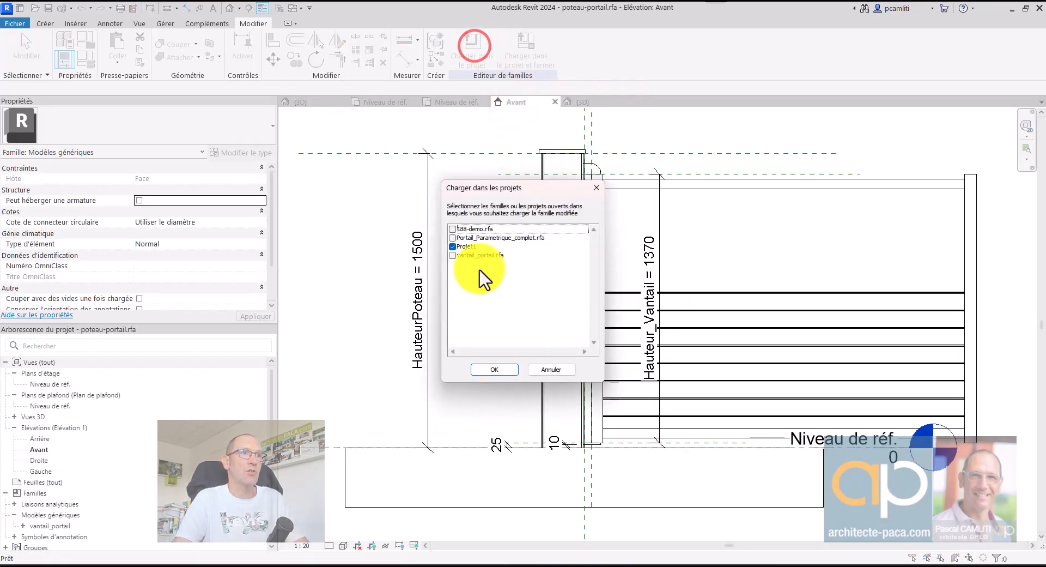
click(497, 370)
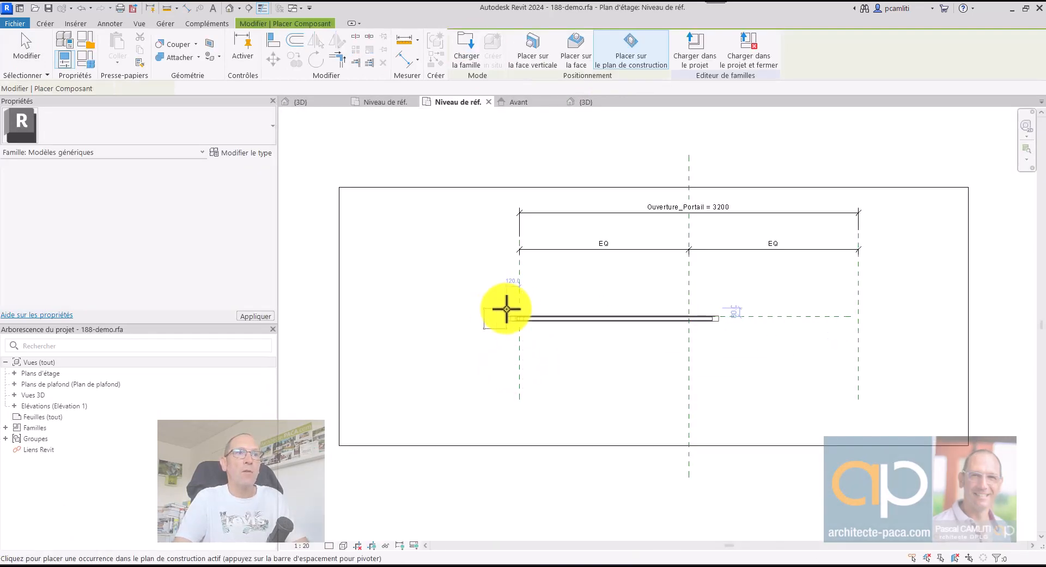
click(439, 302)
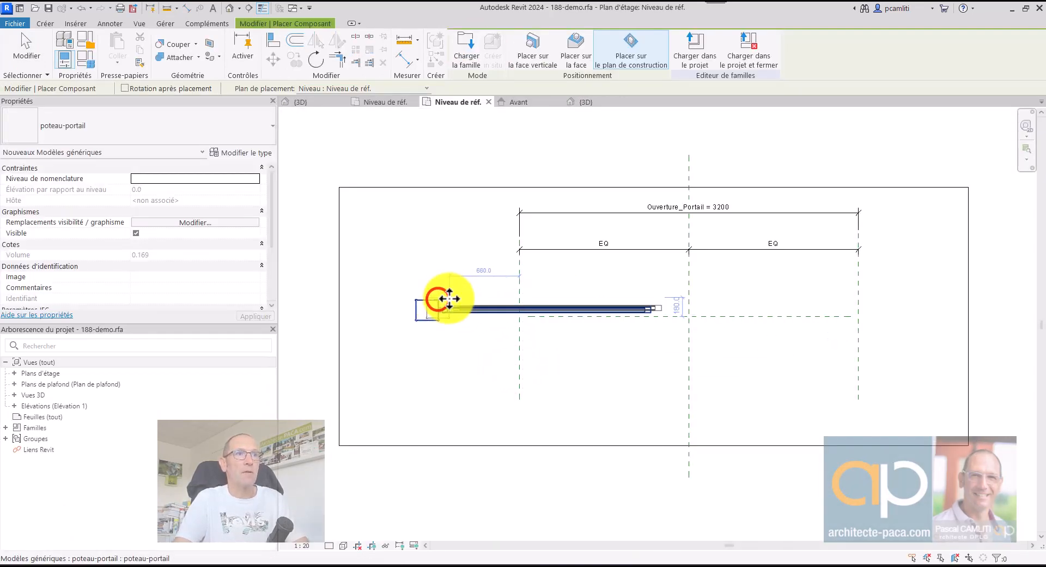
key(Escape)
scroll(446, 313, up, 2)
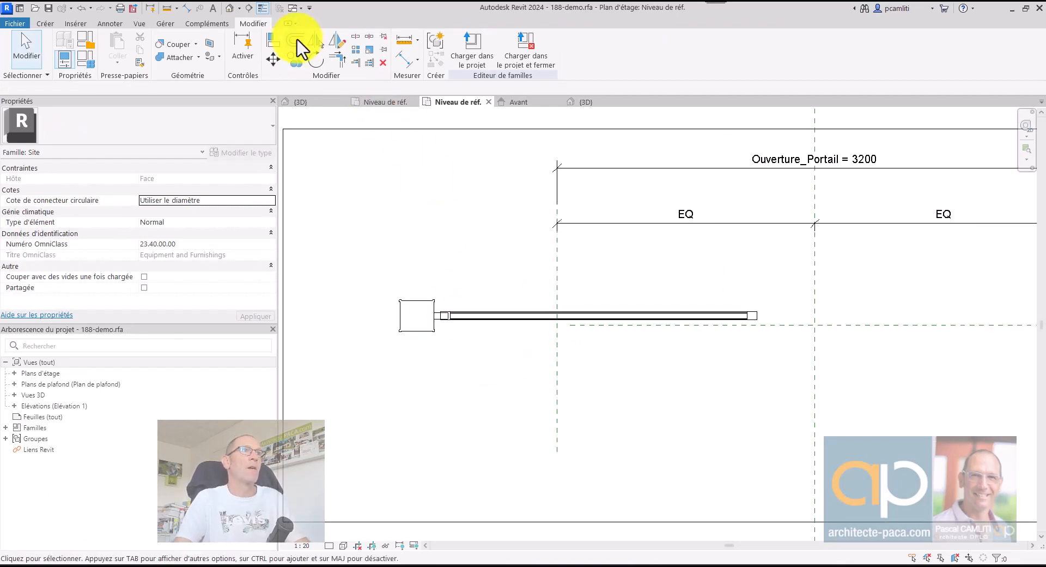
Align the post's inner face with the opening's left reference plane and lock the alignment
click(273, 41)
click(556, 272)
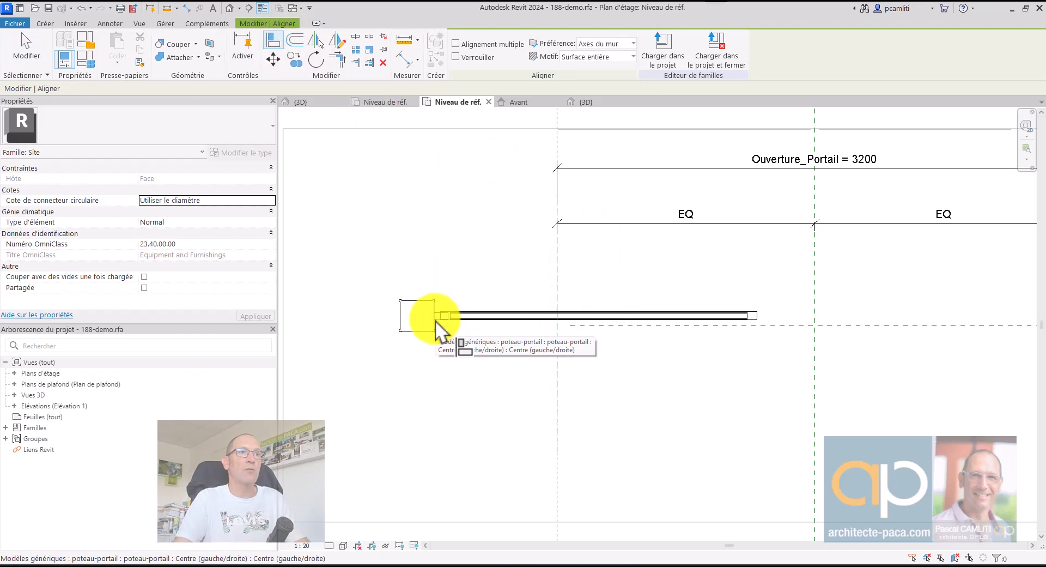
click(435, 320)
click(576, 351)
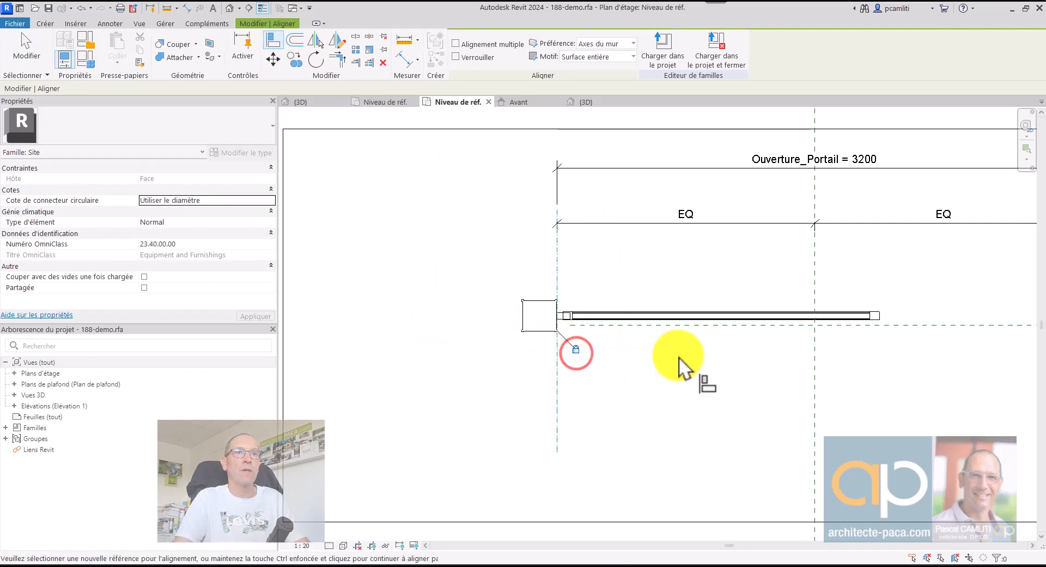
Align the nested gate's centrePoteau reference with the horizontal front/back centre reference plane and lock it
click(680, 325)
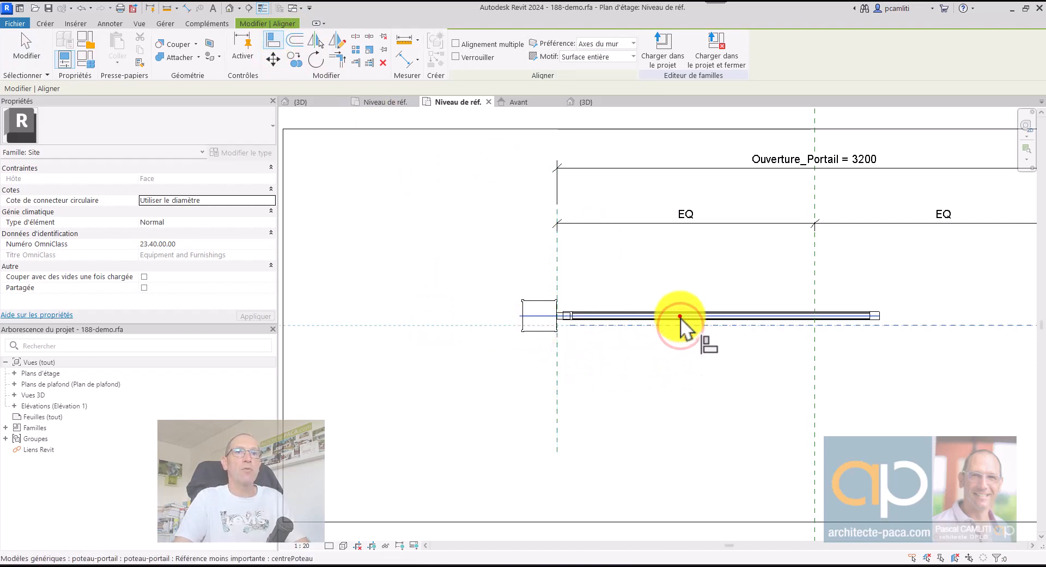
click(680, 316)
click(795, 305)
key(Escape)
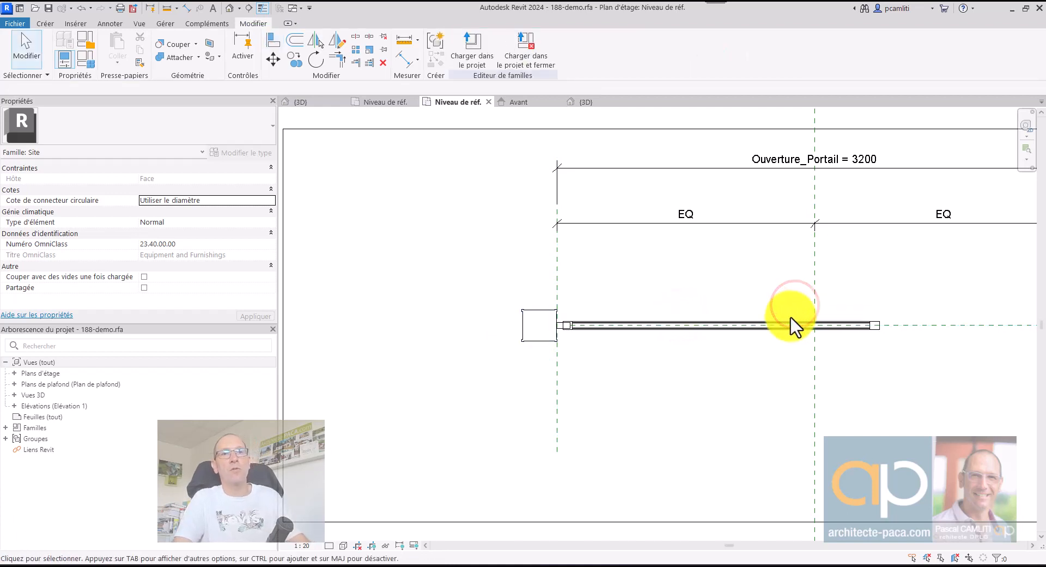
Add a Longueur-type family parameter named Longueur_Demi_Portail as a type parameter grouped under Cotes
middle_drag(880, 345, 815, 318)
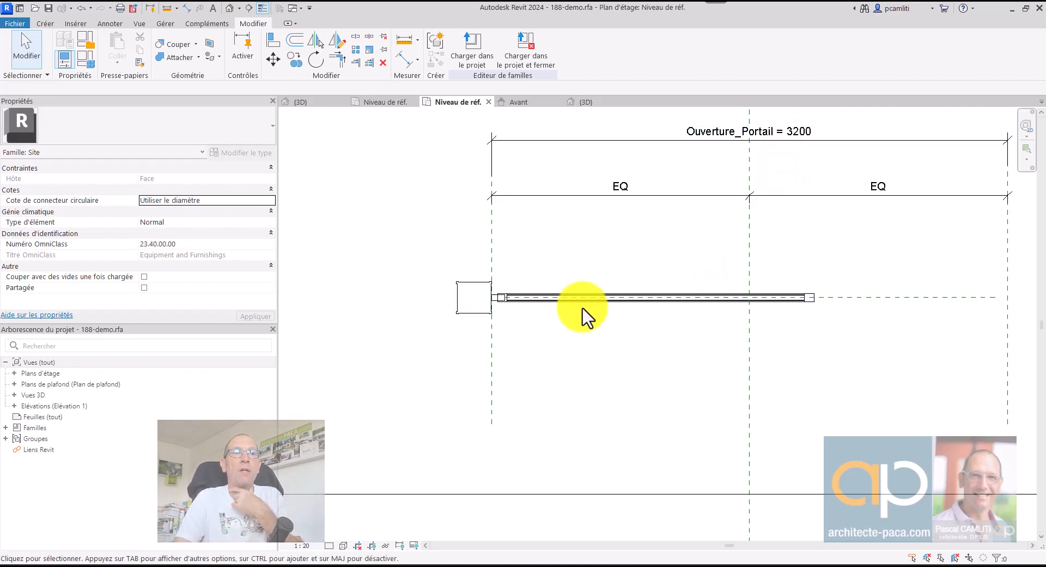
click(560, 313)
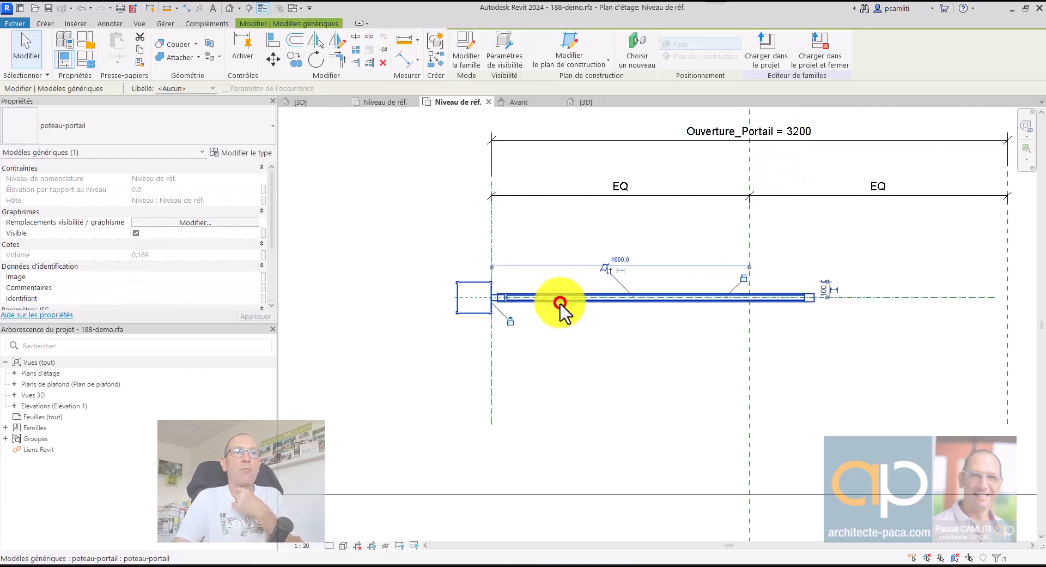
click(706, 236)
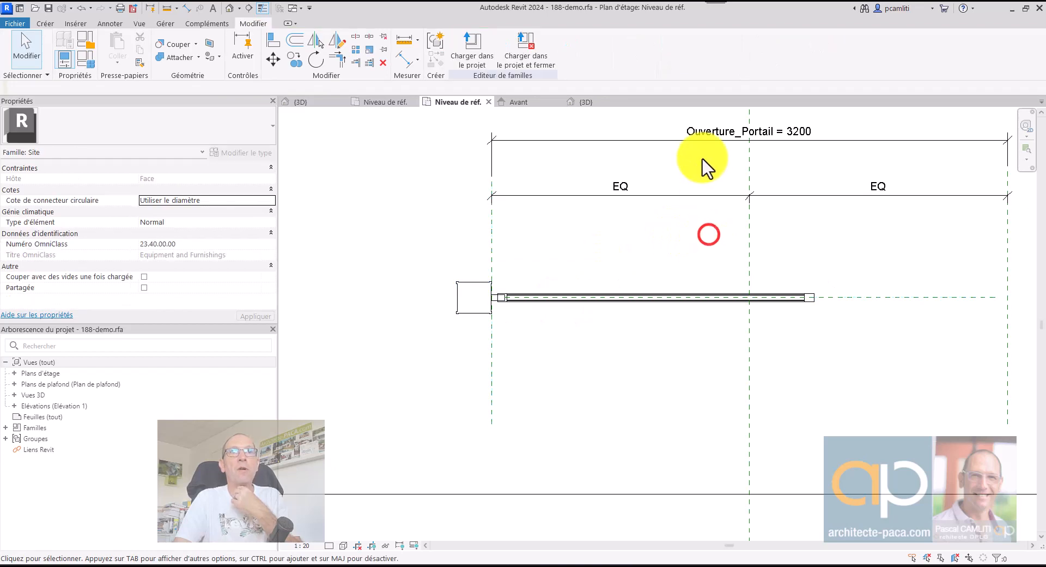
scroll(815, 305, up, 2)
scroll(815, 314, up, 1)
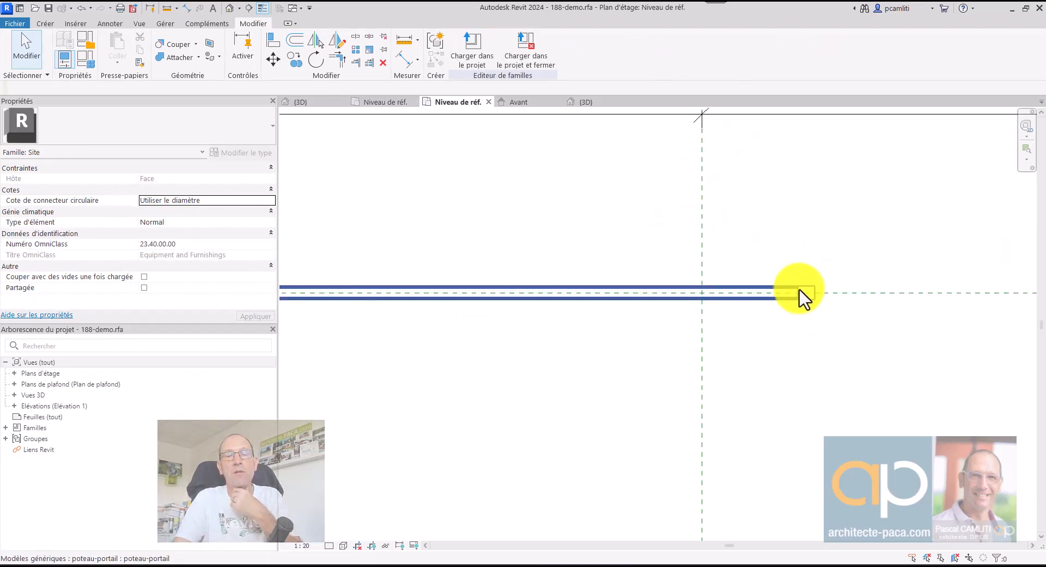
scroll(796, 272, down, 2)
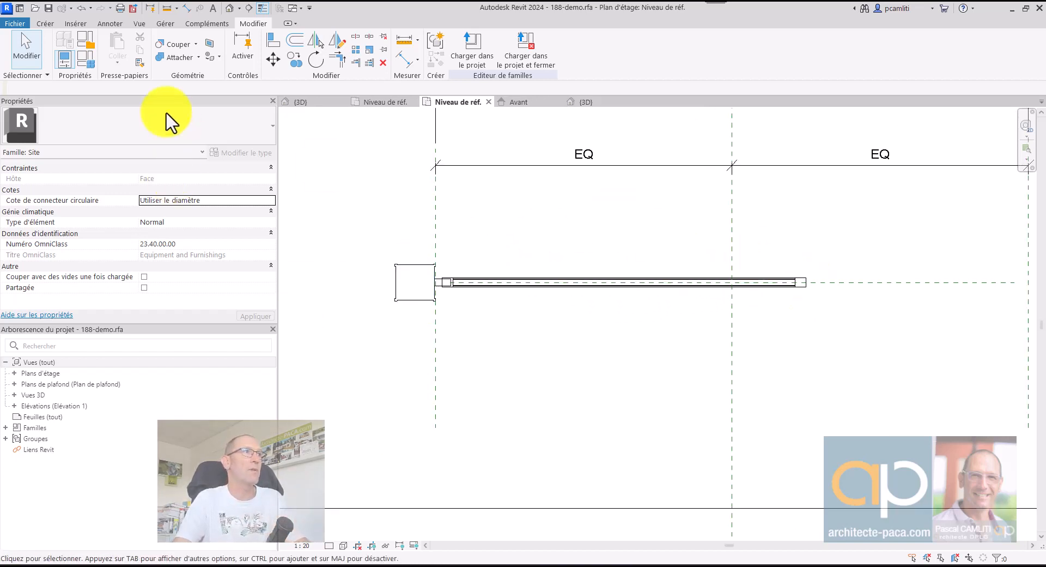
click(87, 59)
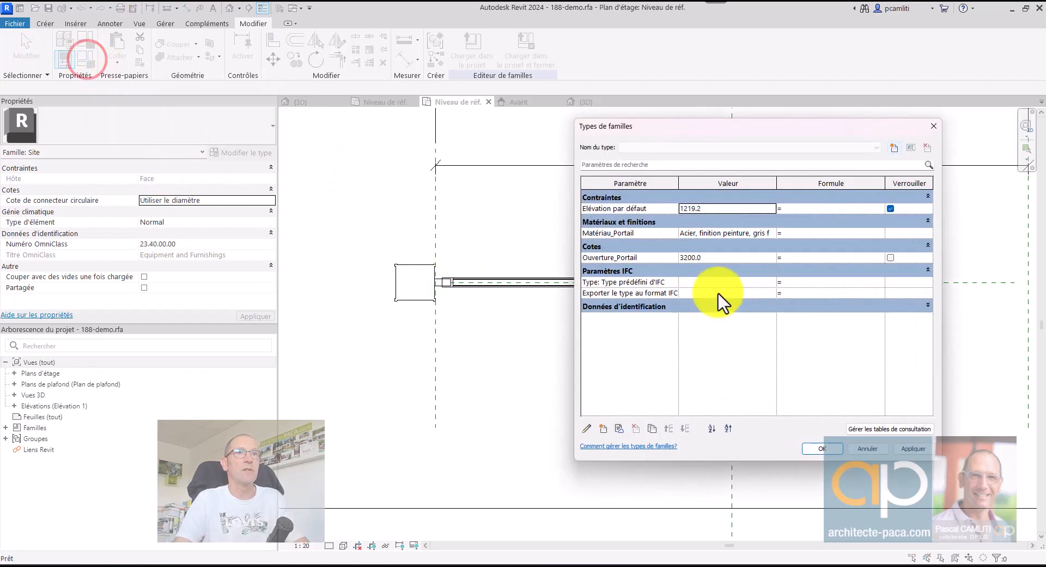
click(603, 429)
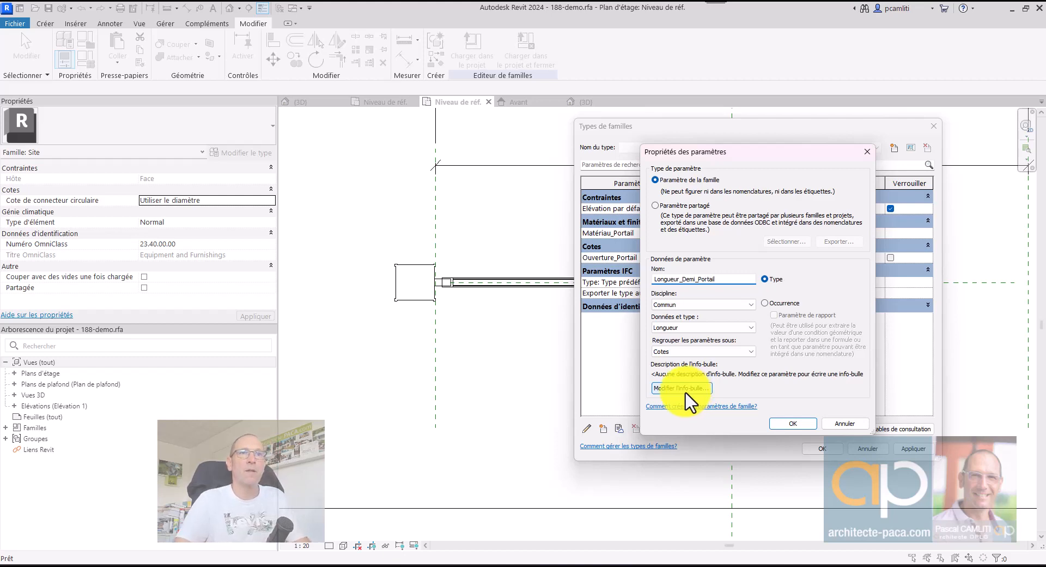
click(782, 422)
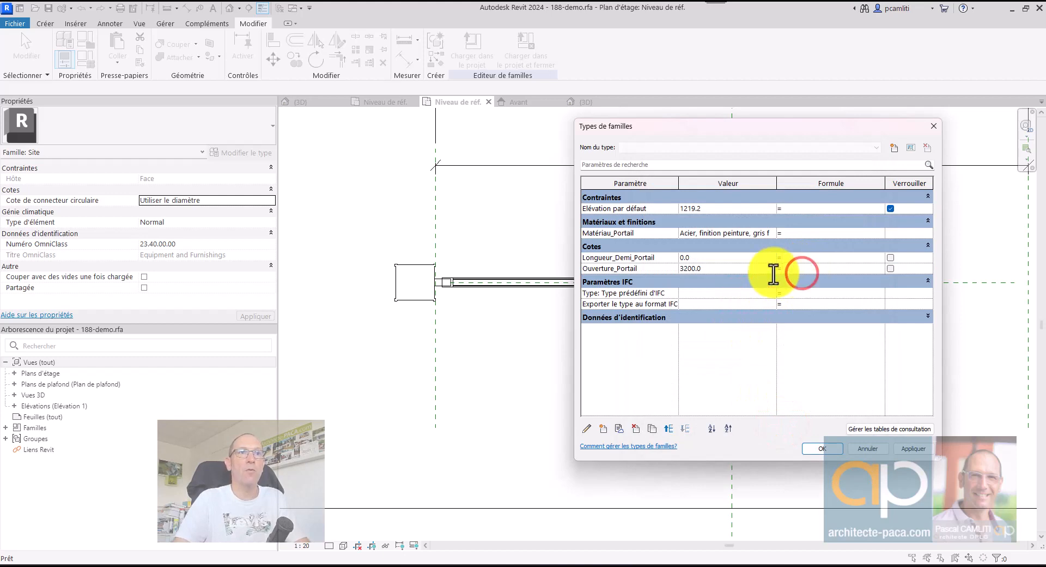
Give Longueur_Demi_Portail the formula (Ouverture_Portail / 2) - 30 mm and apply it
click(658, 268)
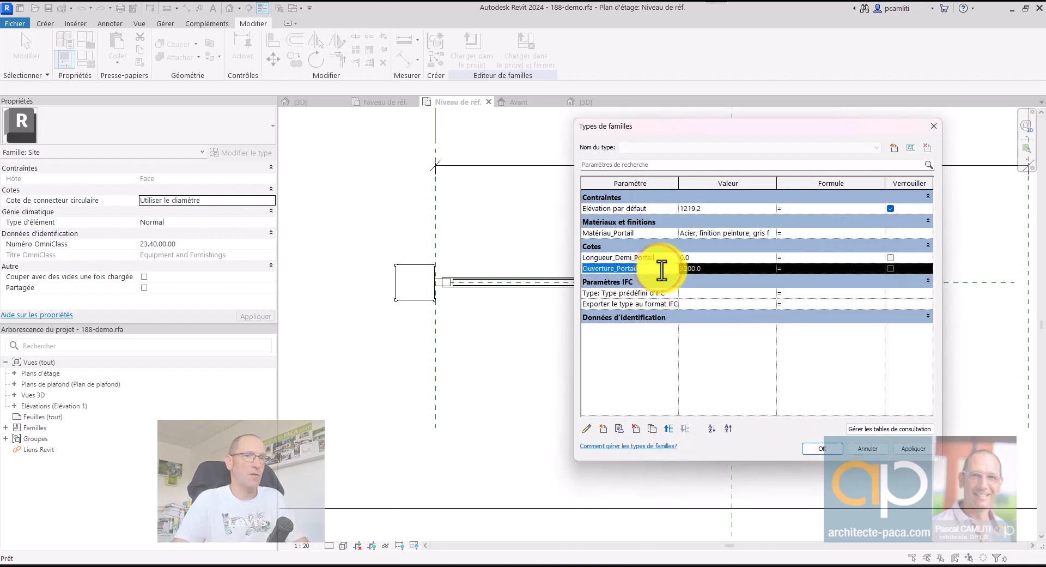
click(797, 256)
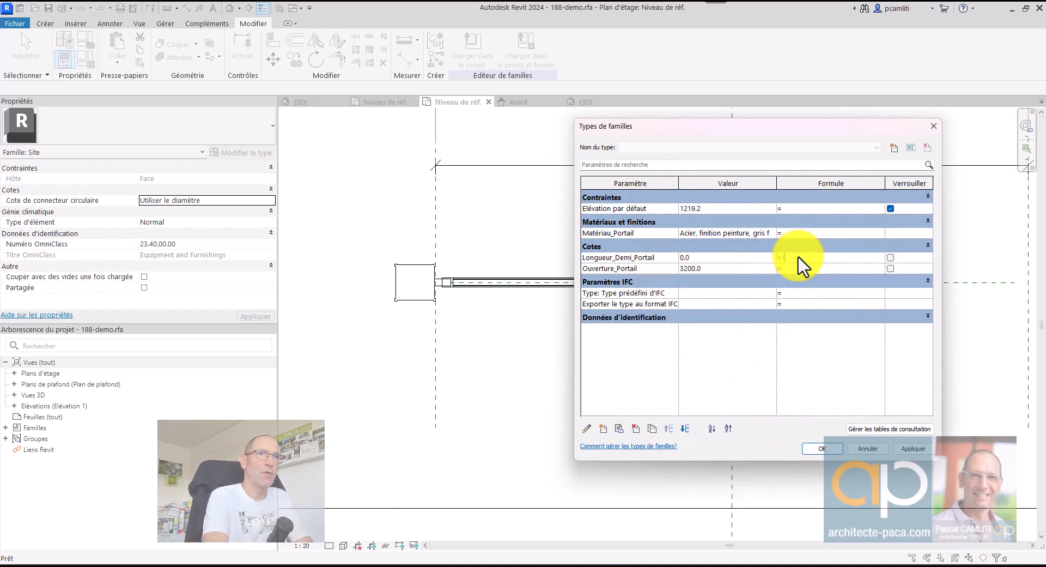
text((Ouverture_Portail / 2) - 30 mm)
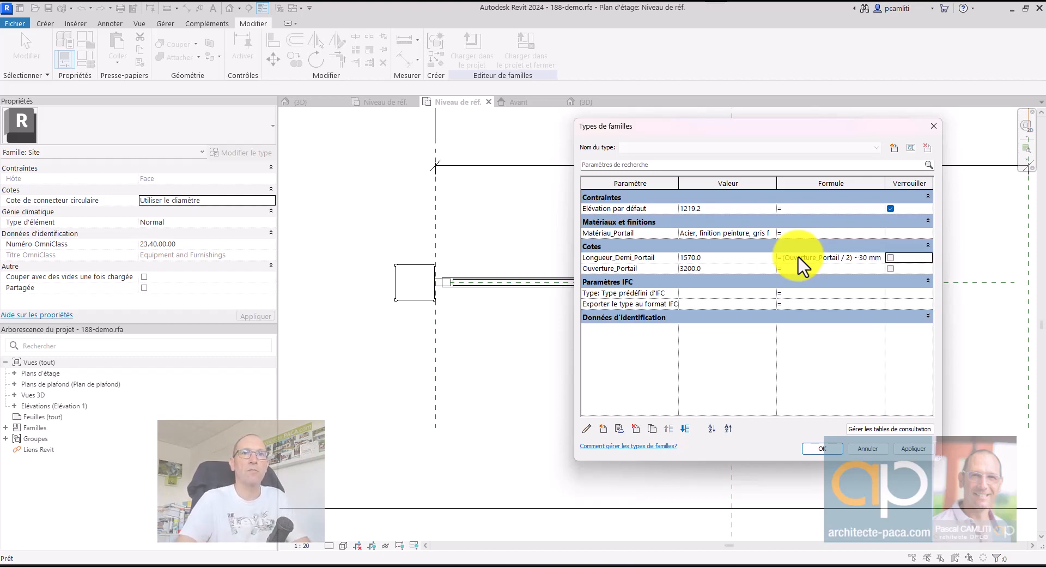
click(913, 447)
click(824, 449)
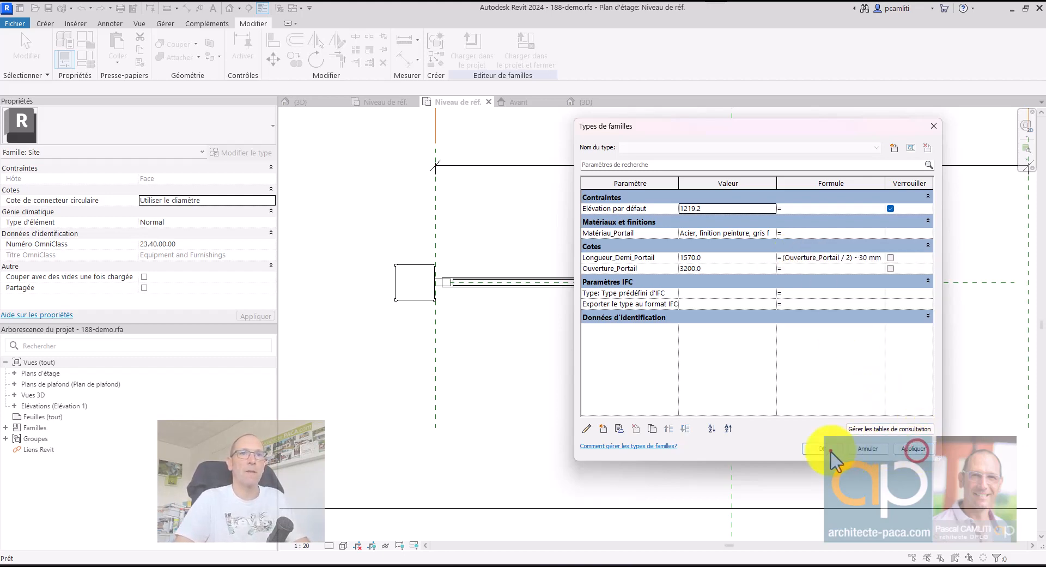
Associate the nested poteau-portail's Longueur_Vantail type parameter with the family parameter Longueur_Demi_Portail
click(614, 283)
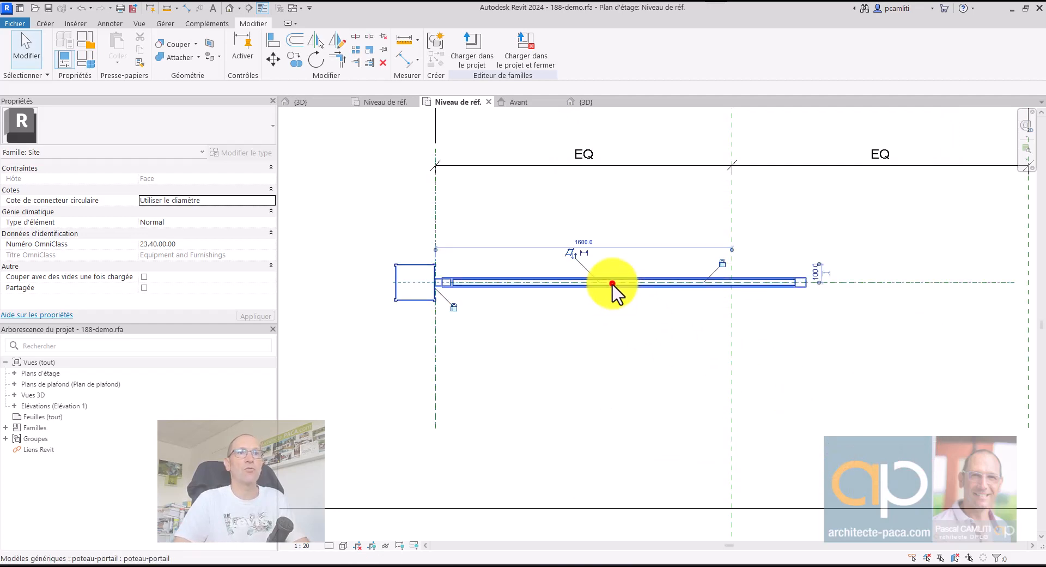
click(253, 154)
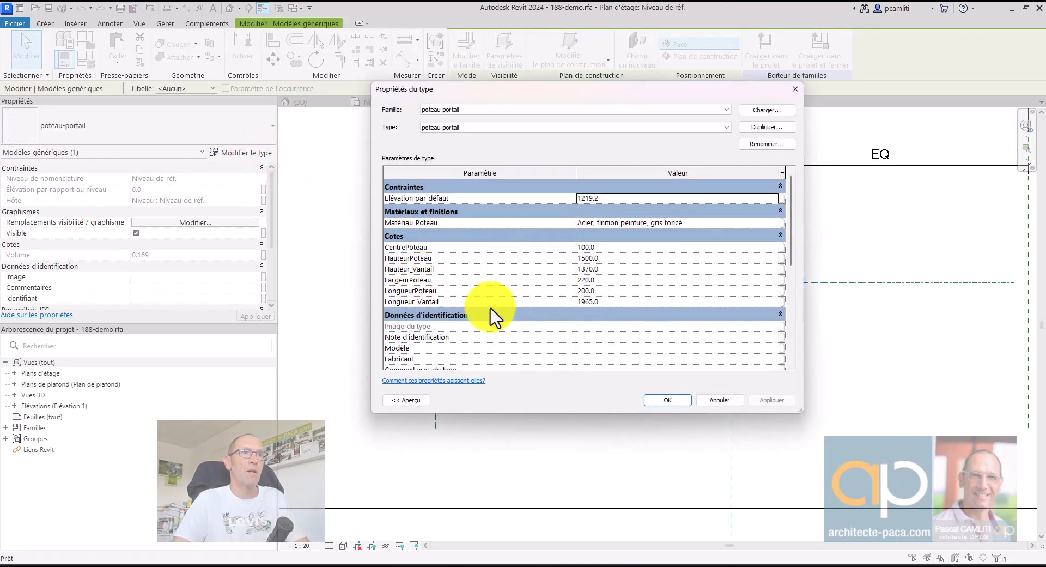
click(783, 302)
click(535, 227)
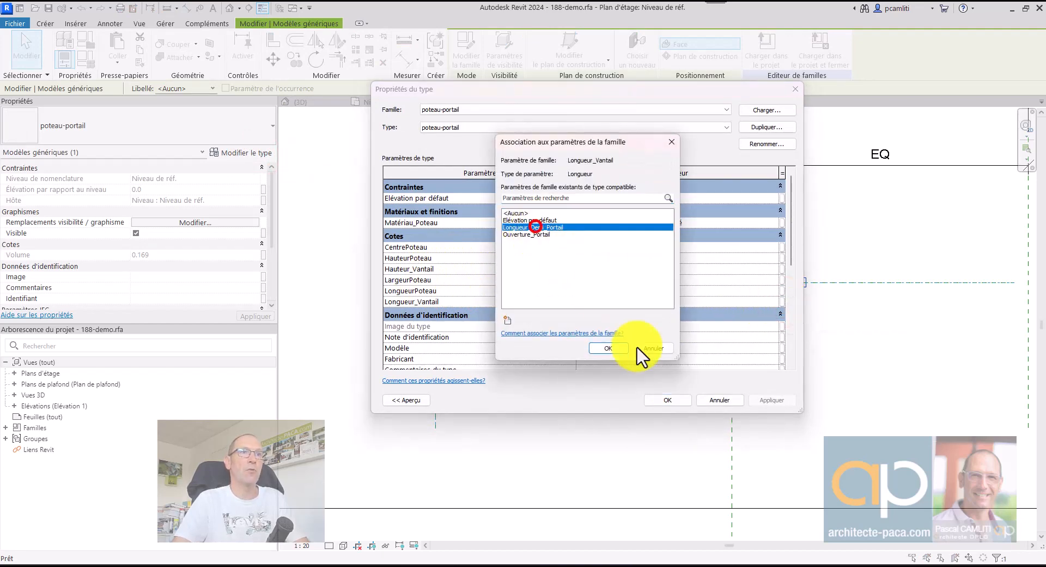
click(608, 348)
click(772, 400)
click(676, 399)
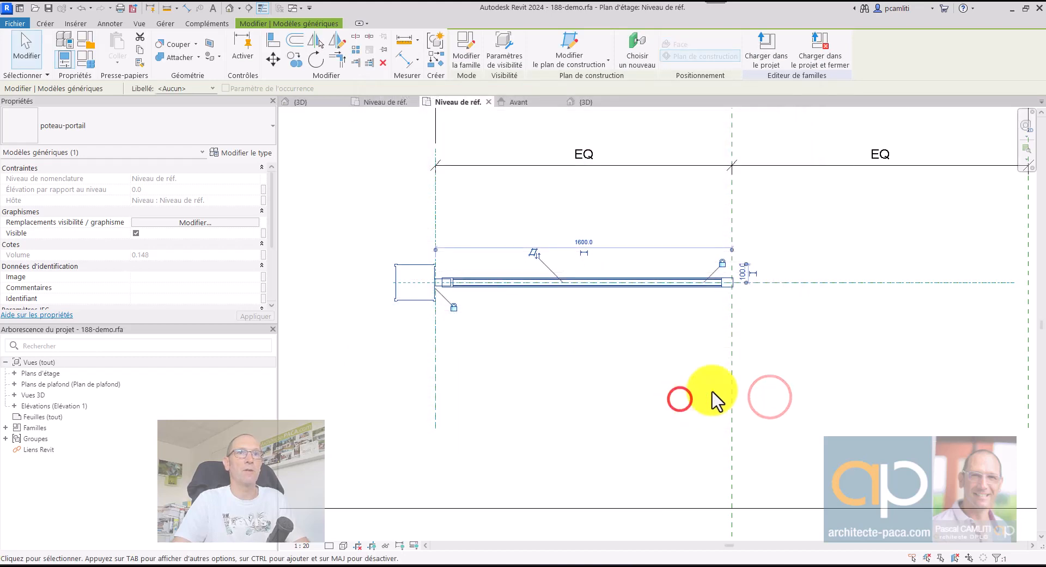
Change the Longueur_Demi_Portail formula to (Ouverture_Portail / 2) - 35 mm
scroll(738, 289, up, 4)
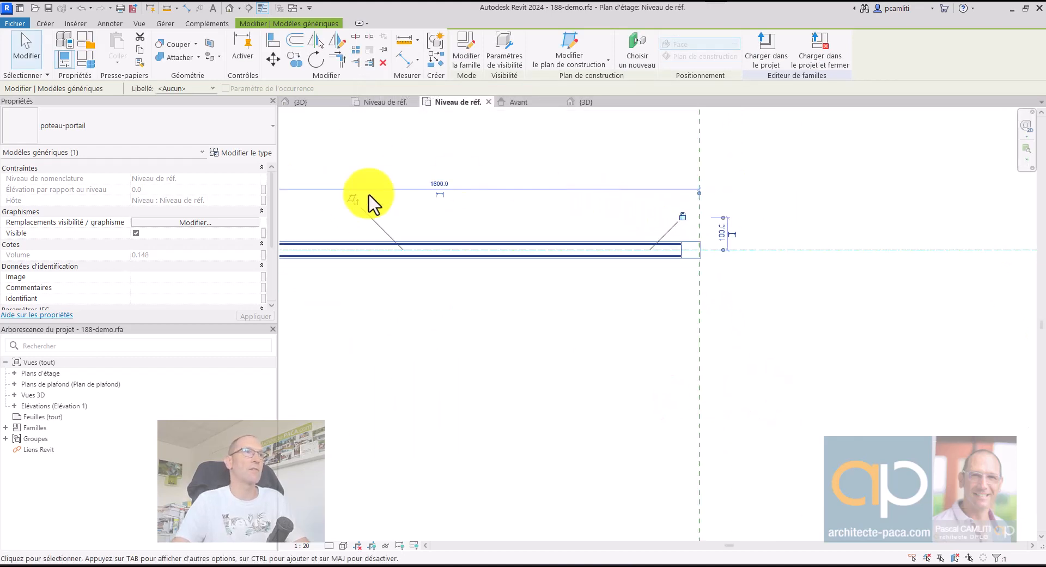
click(84, 55)
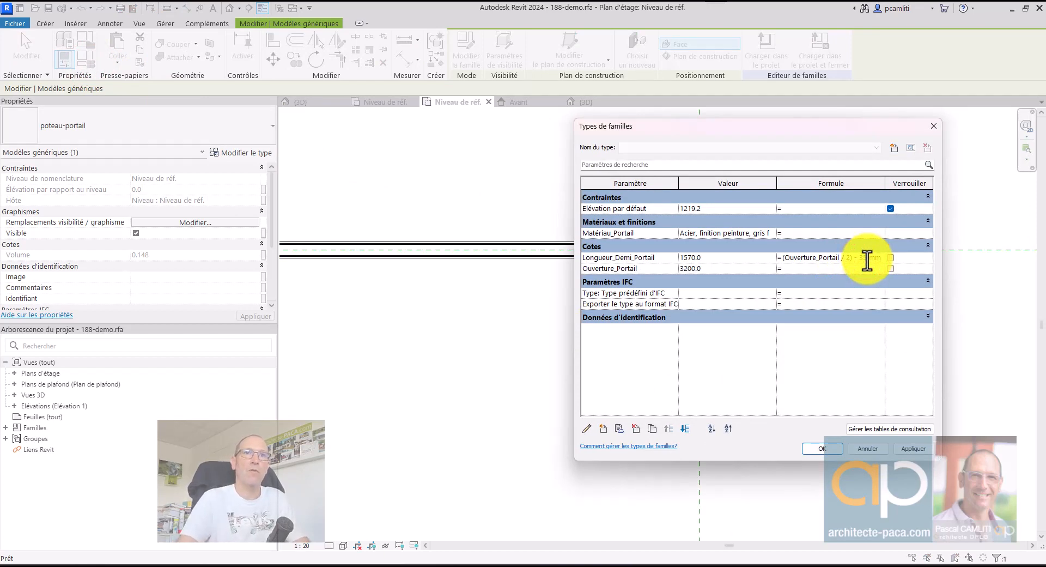
click(823, 448)
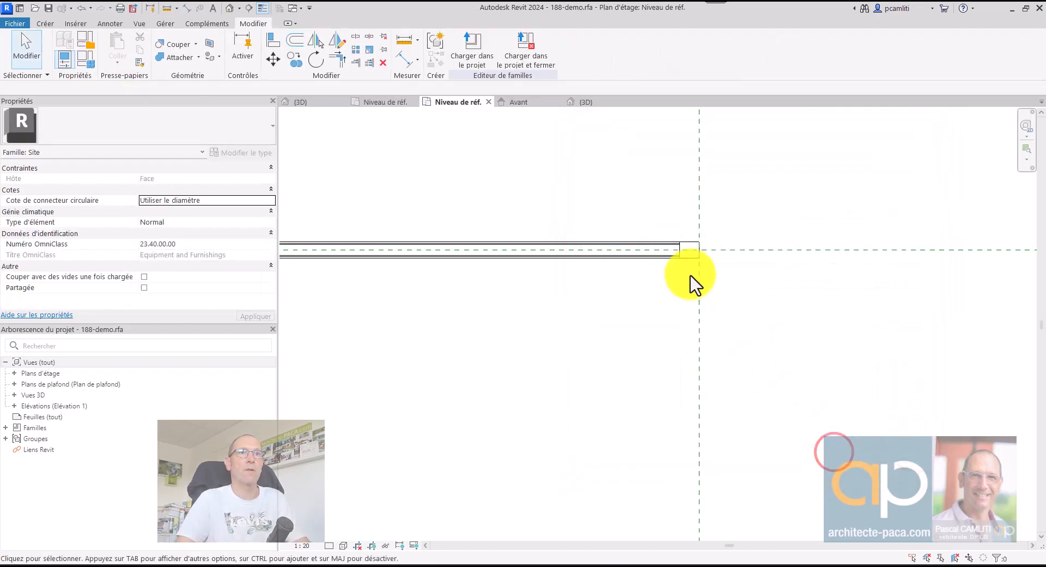
Mirror a copy of the post and leaf about the opening's vertical centre reference plane
scroll(690, 281, down, 5)
scroll(674, 287, up, 4)
click(656, 258)
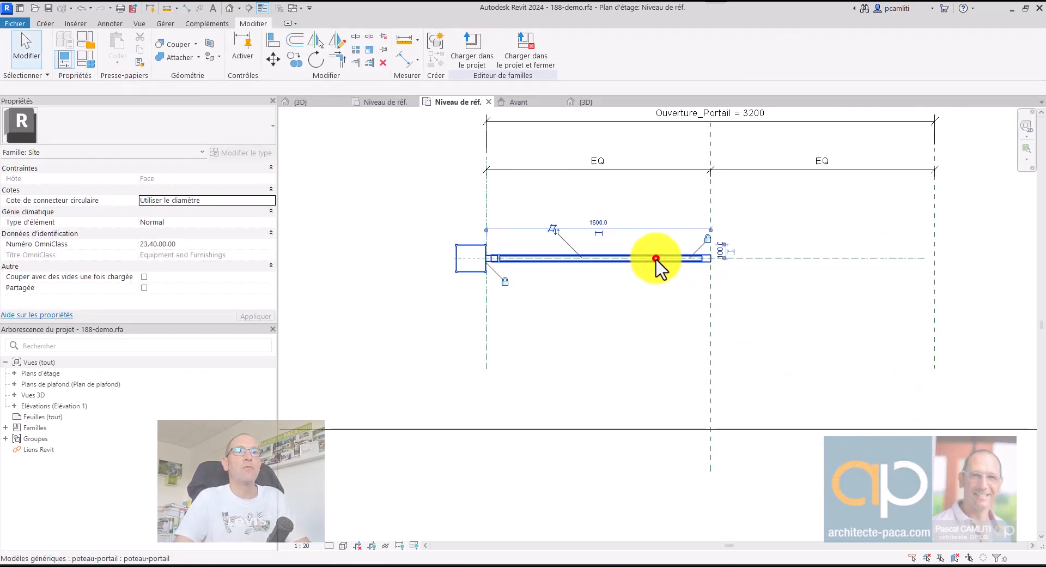
click(320, 43)
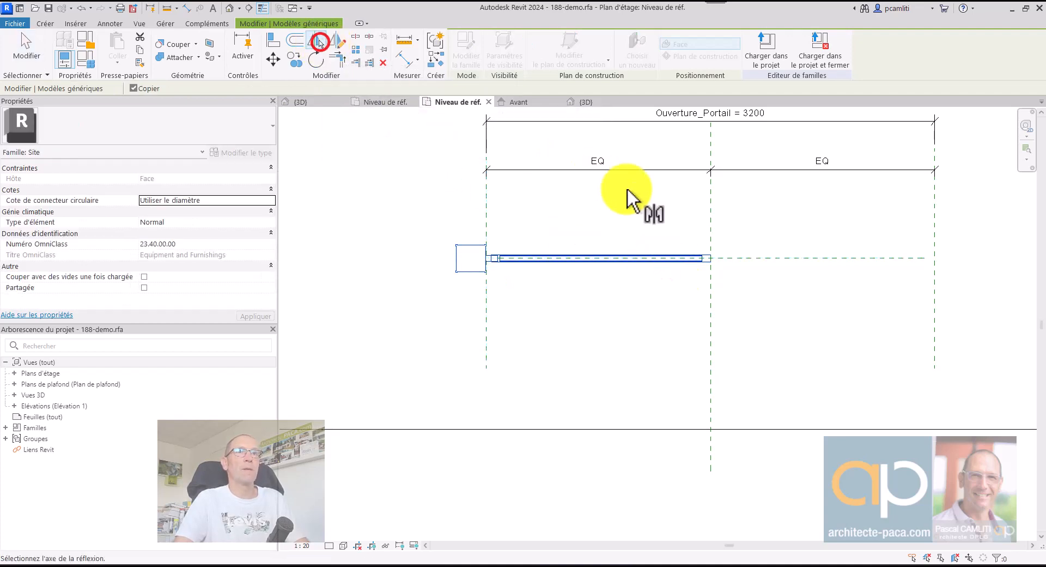
click(710, 209)
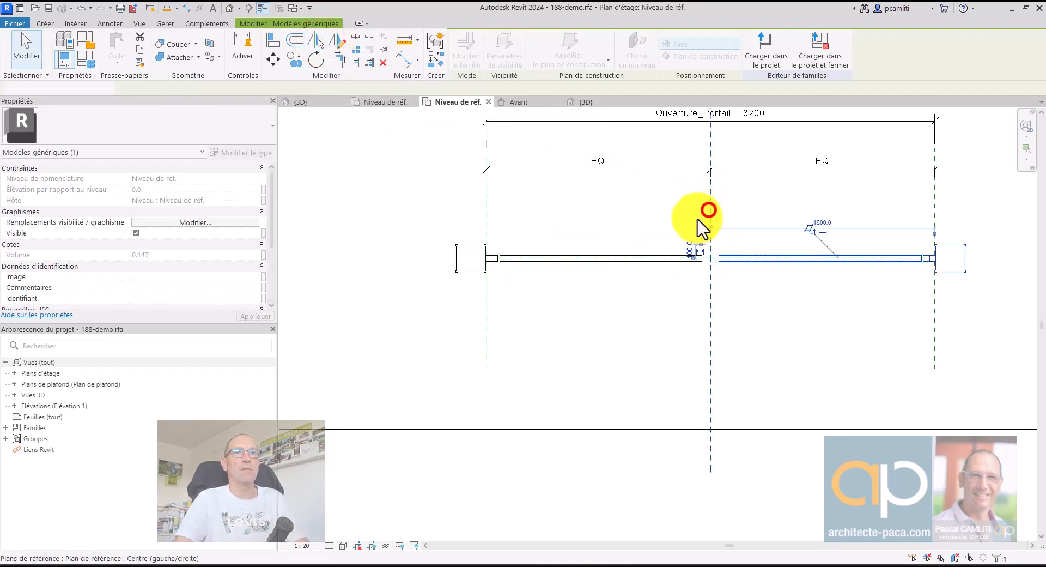
click(822, 343)
Align the mirrored gate half's centreline with the horizontal front/back centre reference plane and lock it
click(273, 39)
scroll(479, 262, up, 2)
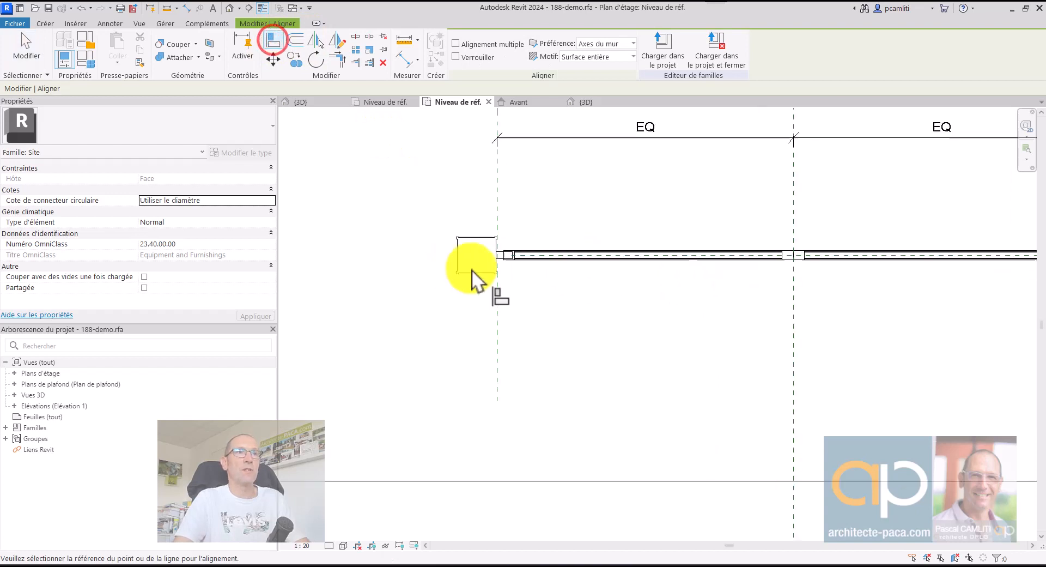
scroll(471, 270, up, 1)
middle_drag(836, 259, 399, 276)
scroll(630, 282, up, 3)
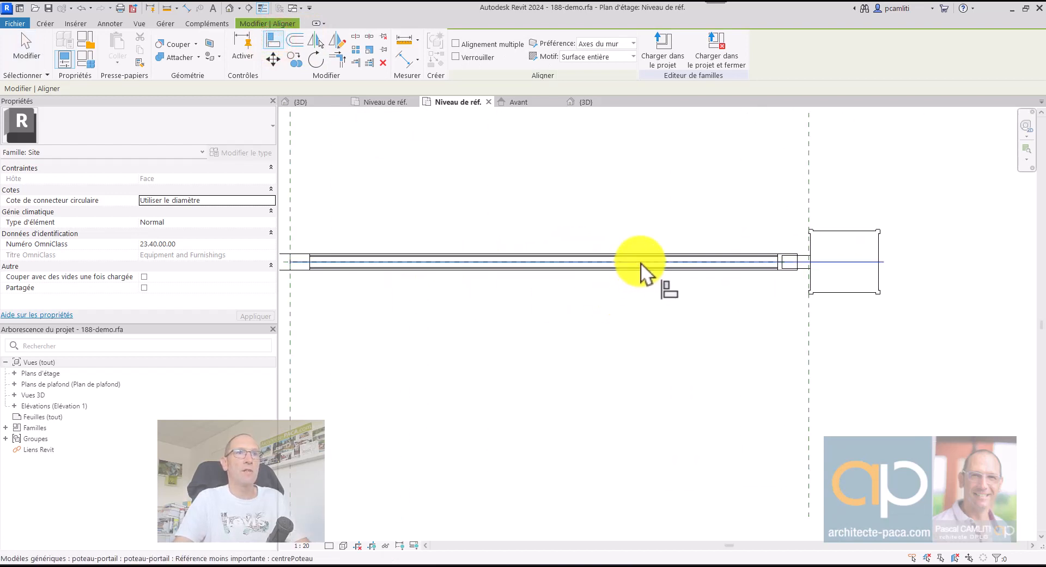
key(Tab)
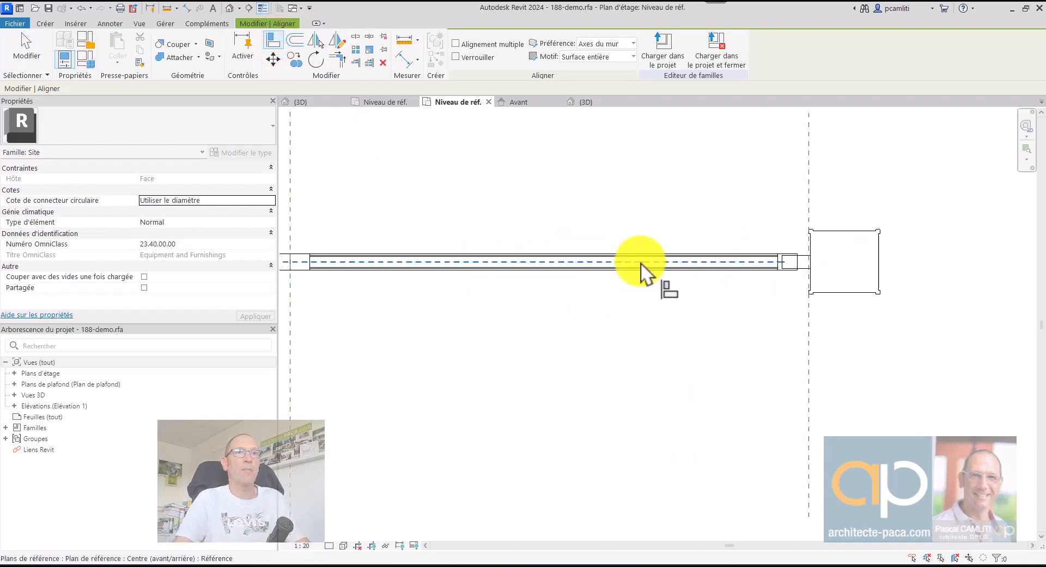
click(641, 263)
click(714, 261)
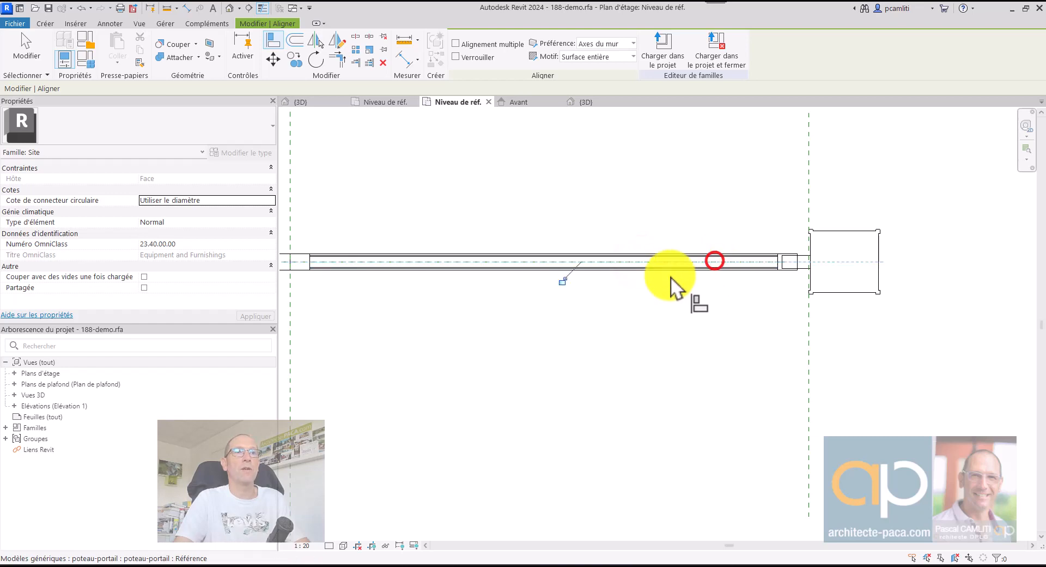
click(563, 282)
Align the mirrored post's inner face with the opening's right reference plane and lock the alignment
click(810, 203)
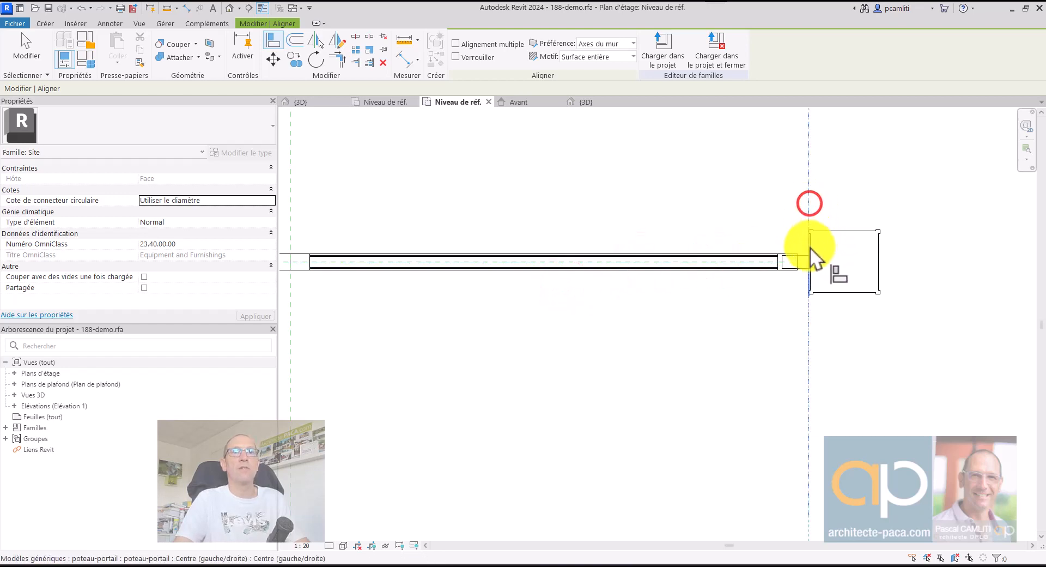
click(825, 335)
key(Escape)
key(Escape)
Set the Ouverture_Portail parameter to 3500 mm and apply it to the double-leaf gate
scroll(779, 340, down, 5)
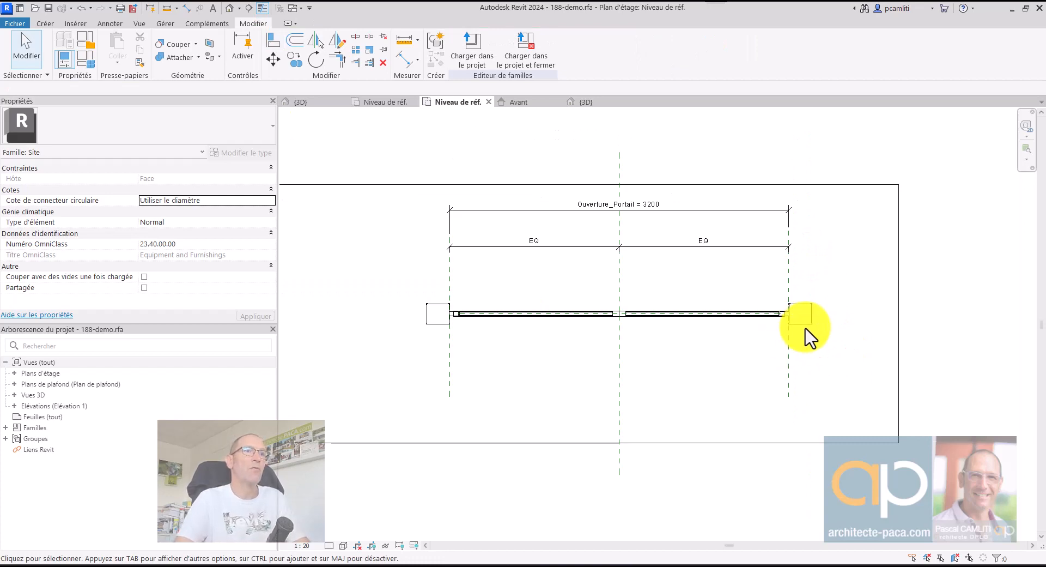
click(86, 56)
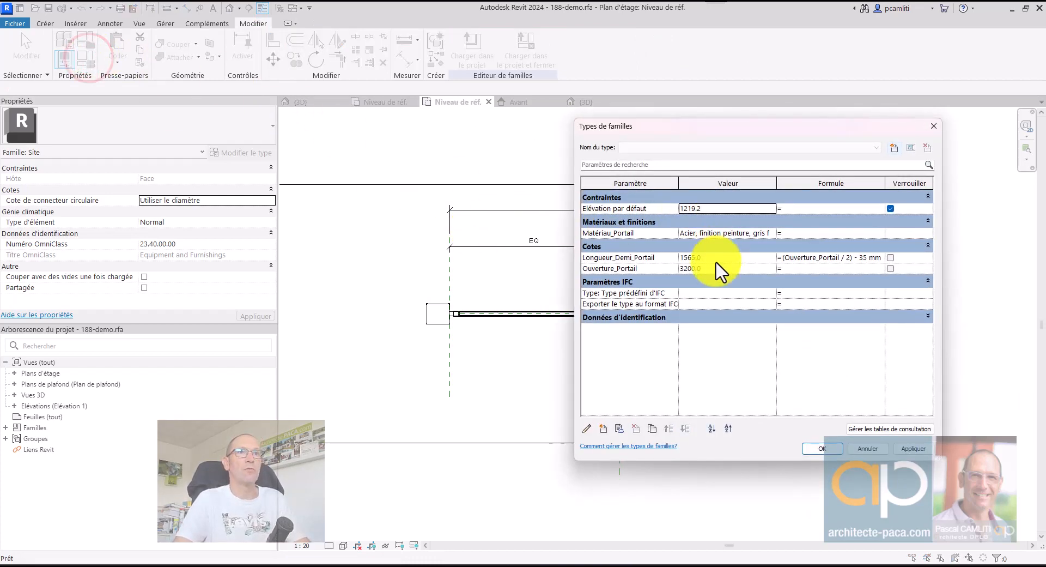
text(3)
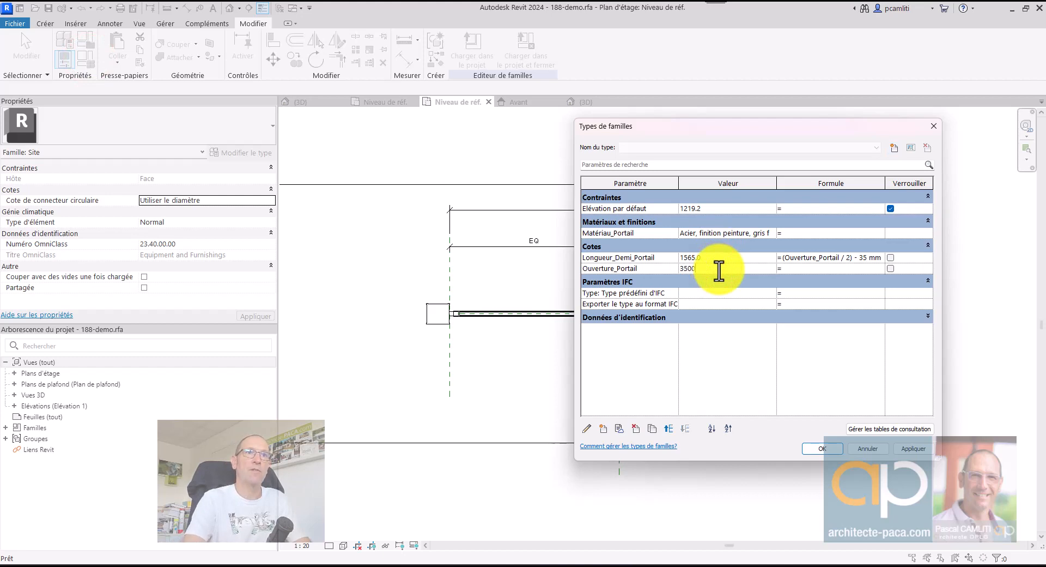
click(756, 136)
click(693, 116)
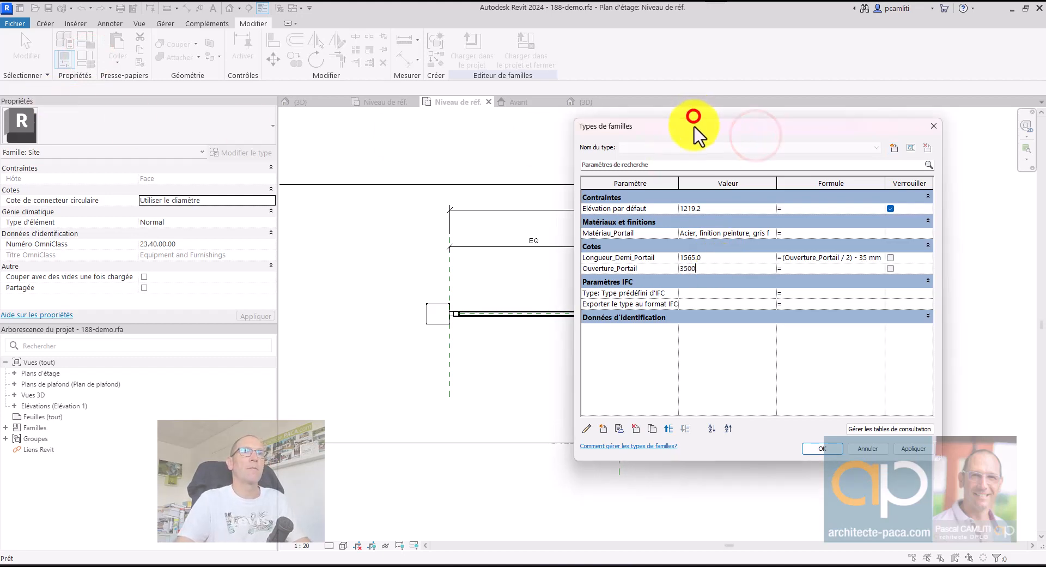
drag(694, 127, 175, 65)
click(387, 392)
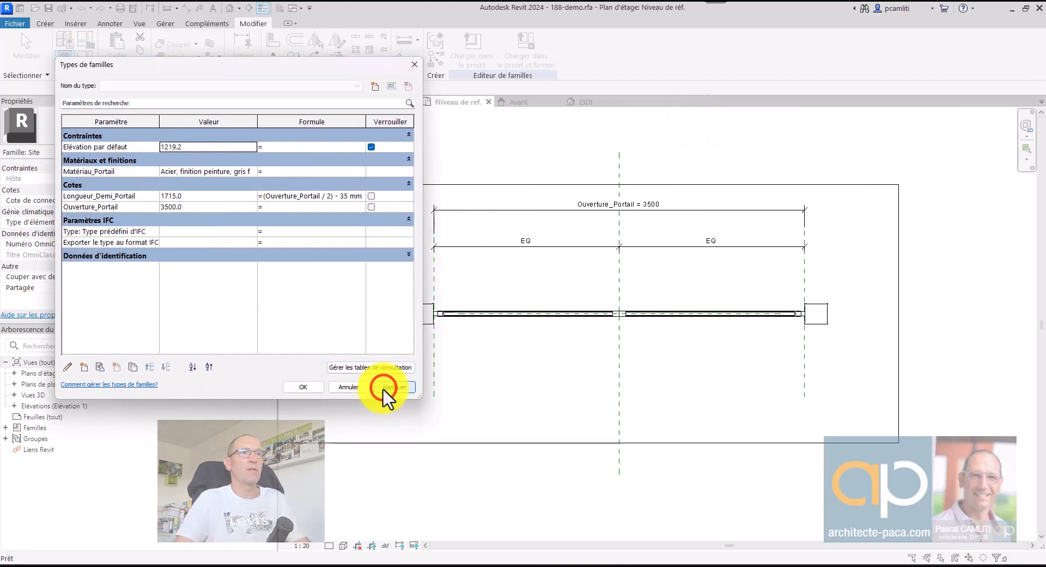
click(318, 389)
Compare the nested poteau-portail component's type dimensions with the host gate family's parameters, leaving both unchanged
click(424, 320)
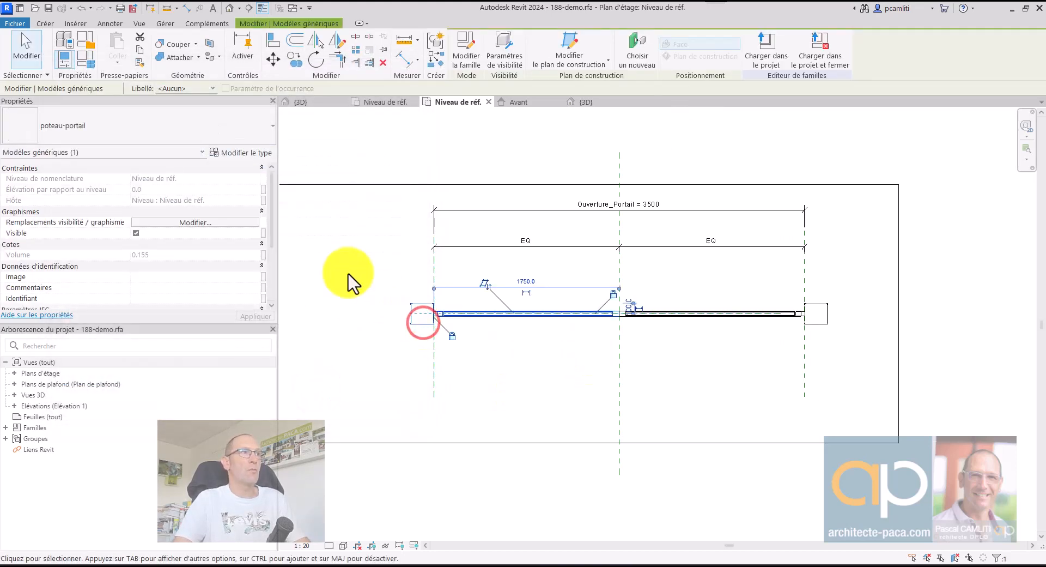
click(267, 154)
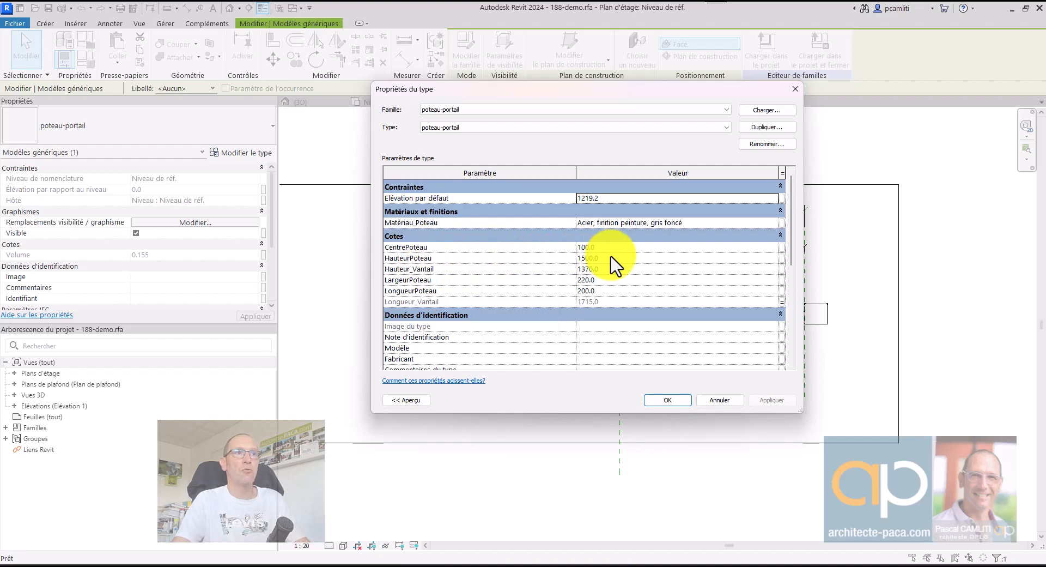
click(713, 399)
click(84, 58)
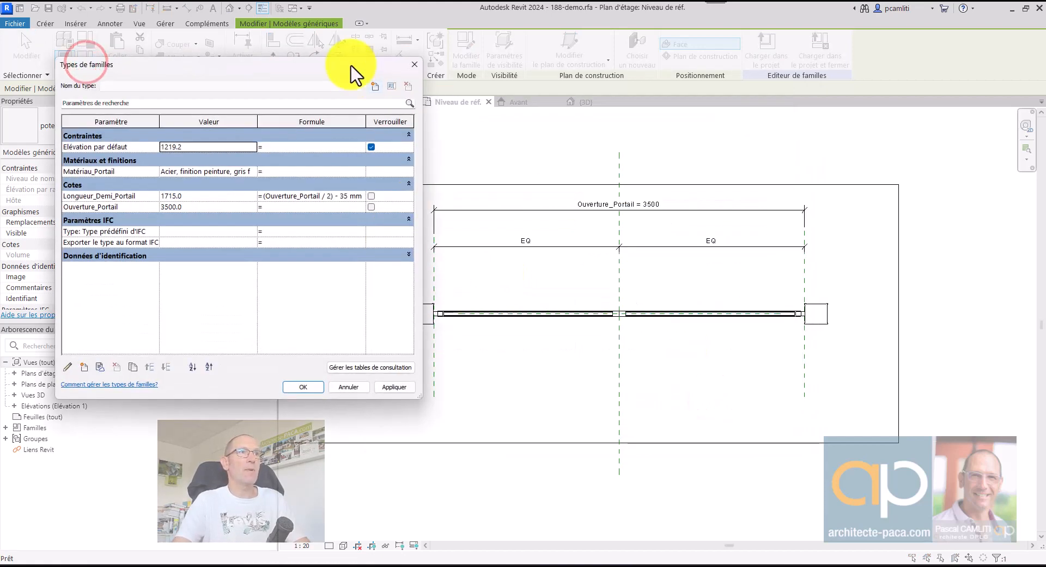
drag(351, 66, 712, 98)
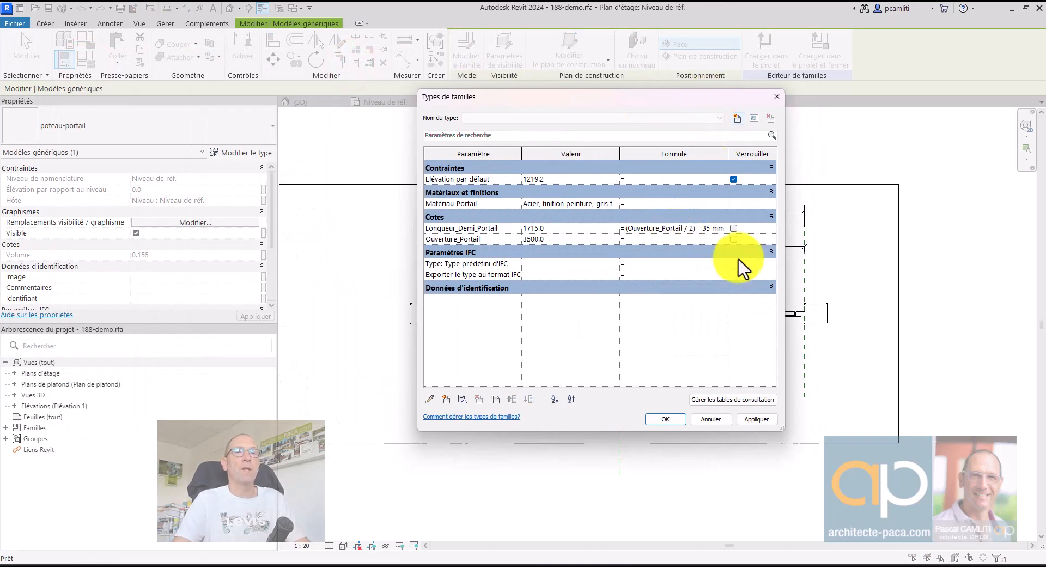
click(713, 420)
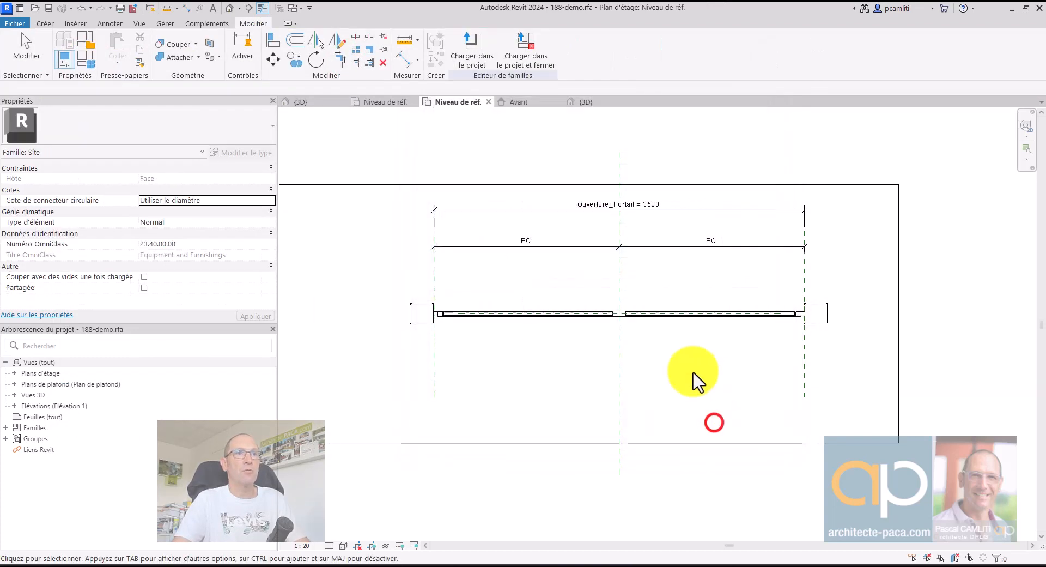
click(511, 314)
click(261, 153)
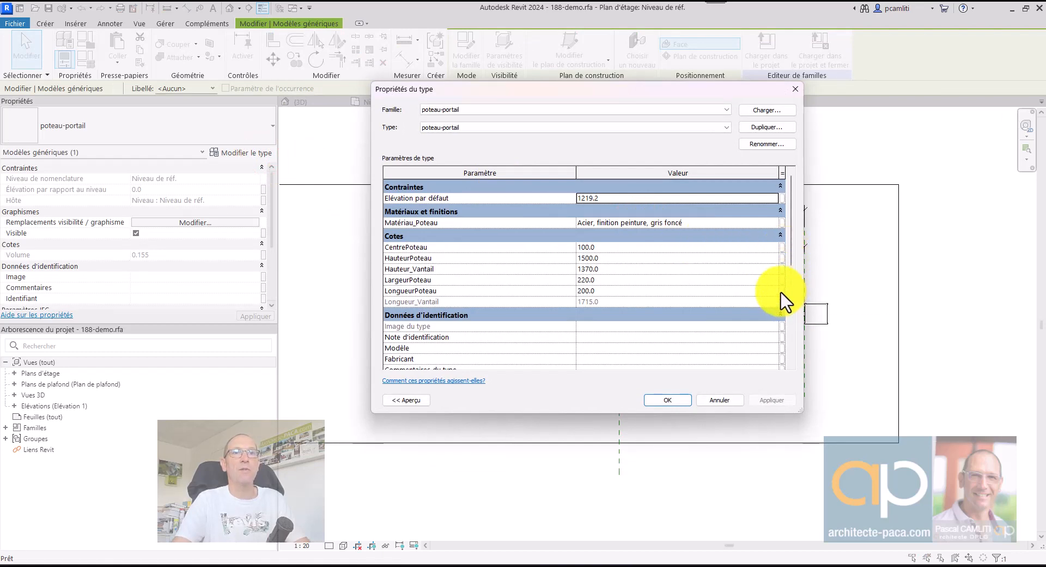
click(796, 89)
Open the default 3D view and examine the complete double-leaf gate from an angled front viewpoint
click(835, 158)
key(3)
key(d)
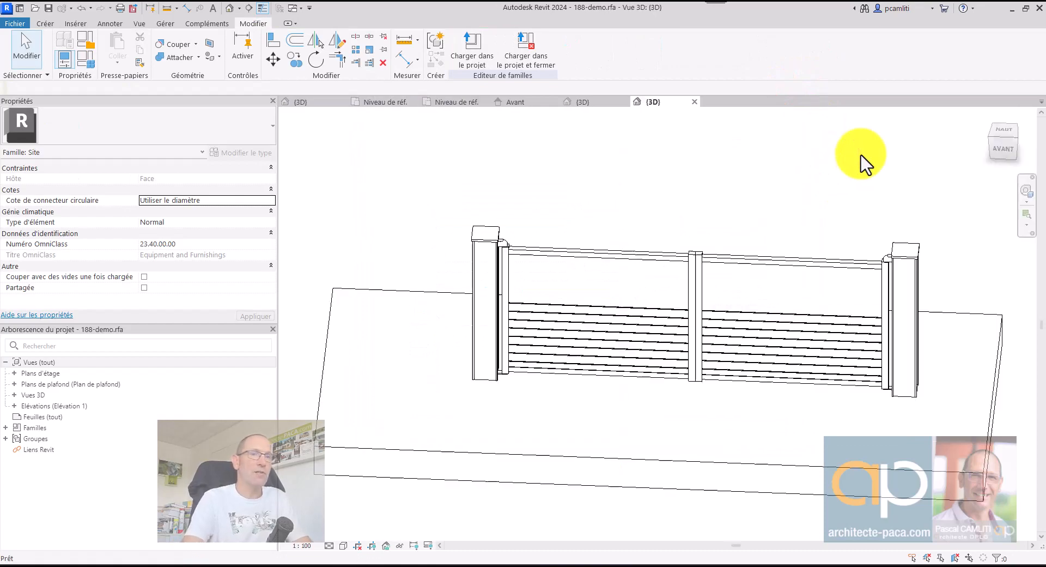
shift+middle_drag(829, 180, 863, 177)
mouse_move(712, 221)
shift+middle_down()
mouse_move(833, 218)
mouse_move(694, 221)
shift+middle_up()
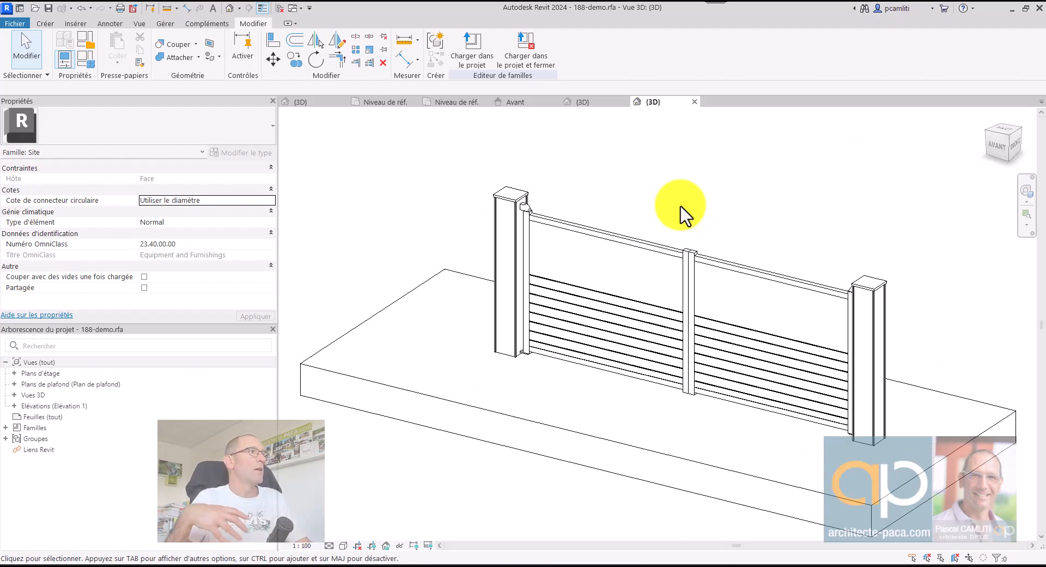